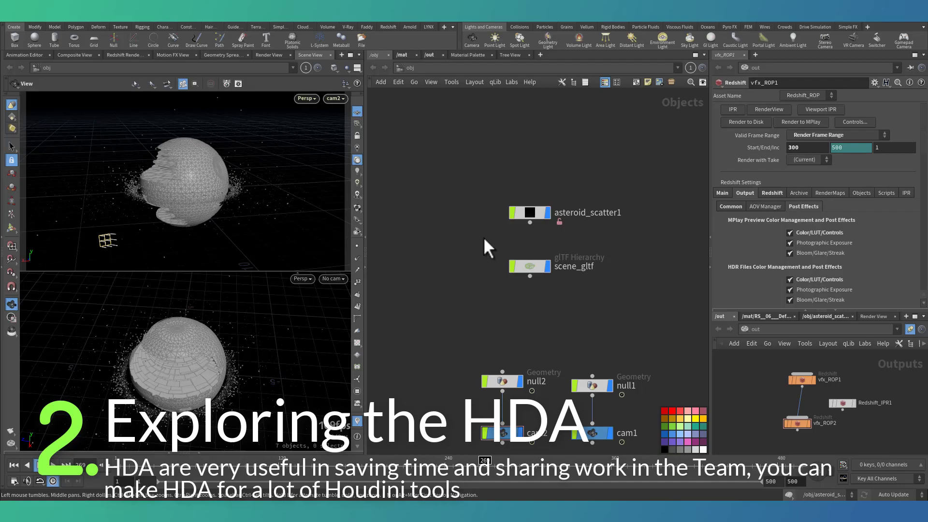
- Select the asteroid_scatter1 node and review its Misc, Render and Transform parameters
left_click_drag(603, 253, 603, 253)
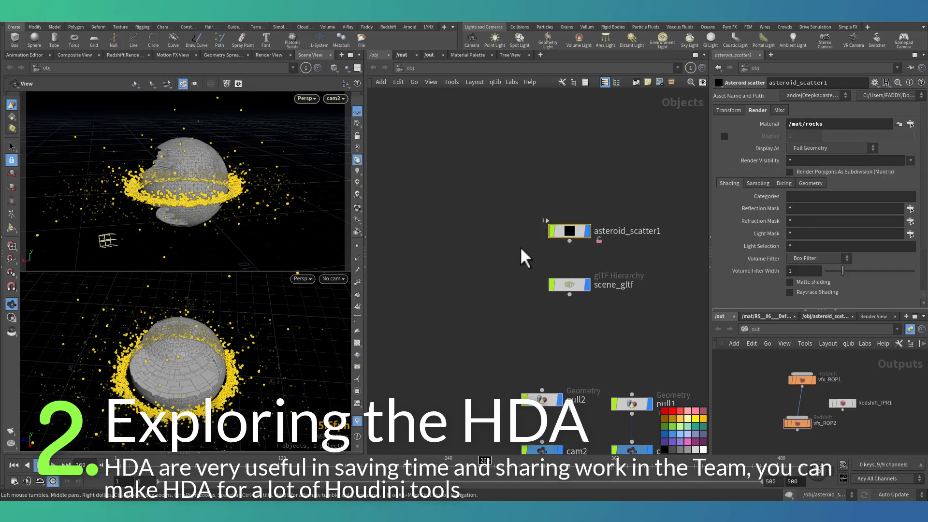
left_click(773, 110)
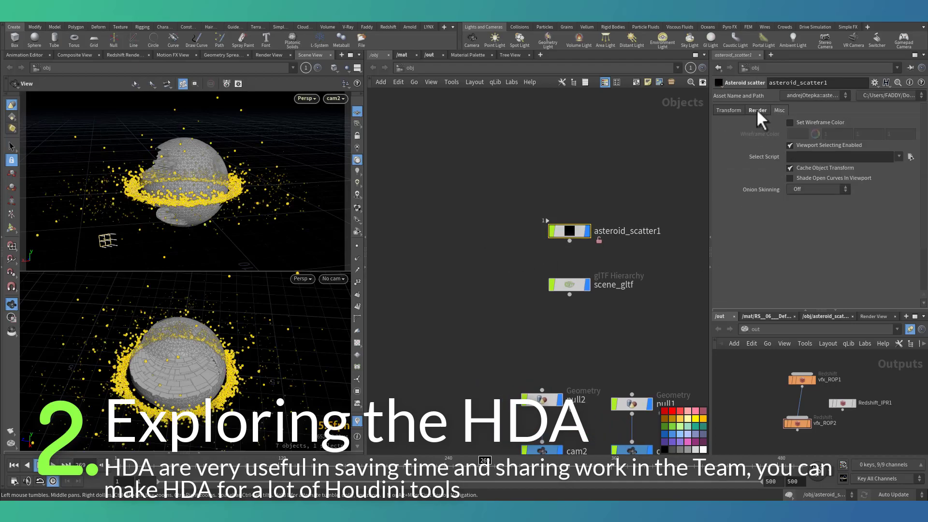
left_click(757, 111)
left_click(724, 110)
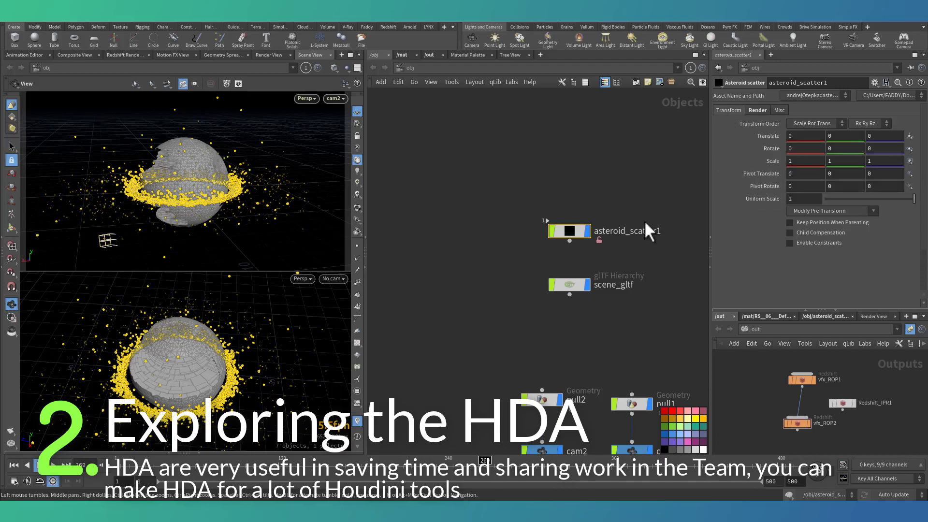
mouse_move(569, 224)
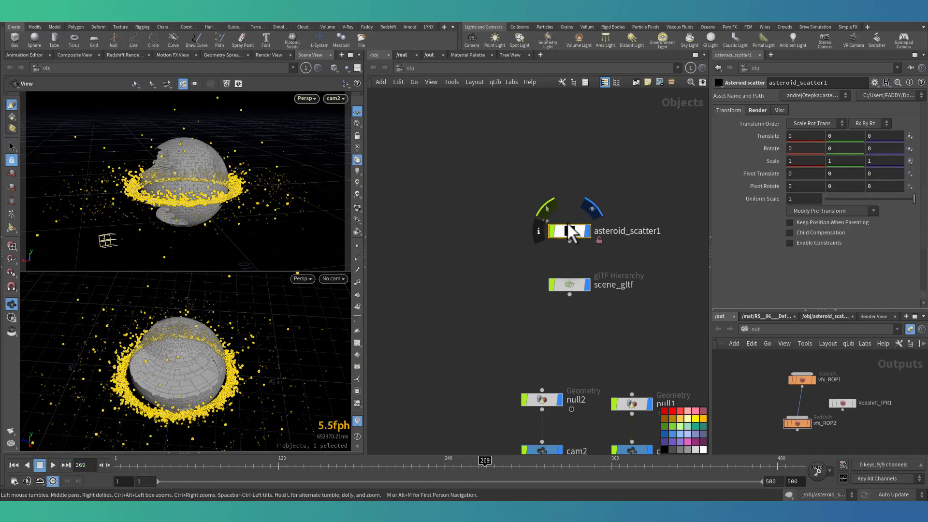
middle_click_drag(499, 236, 515, 227)
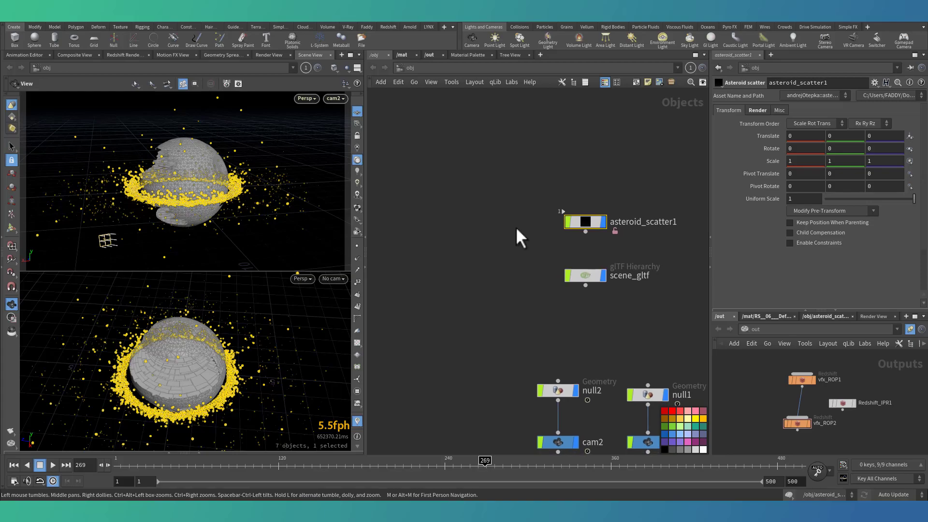
- Add a second Asteroid scatter node beside asteroid_scatter1 in the object network
scroll(642, 251, "up", 3)
scroll(437, 200, "down", 2)
key("Tab")
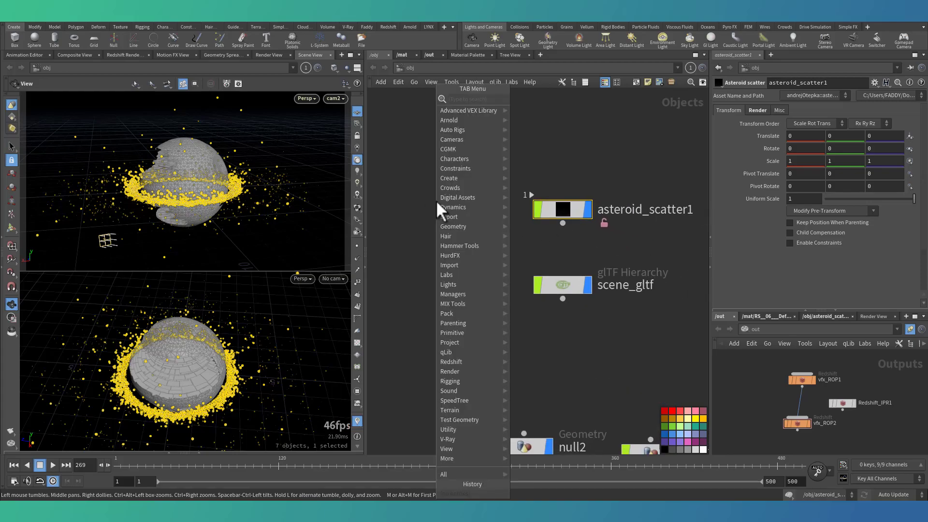
type("ast")
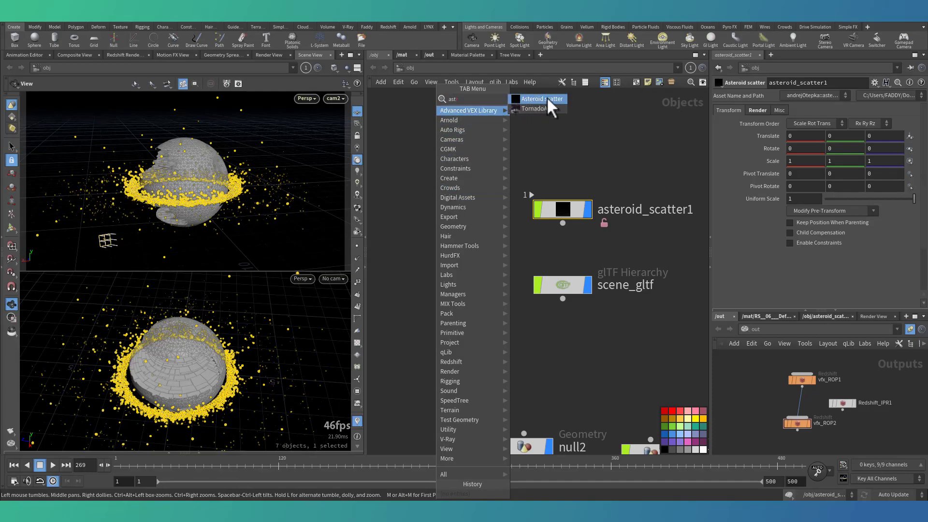
left_click(543, 99)
left_click(446, 209)
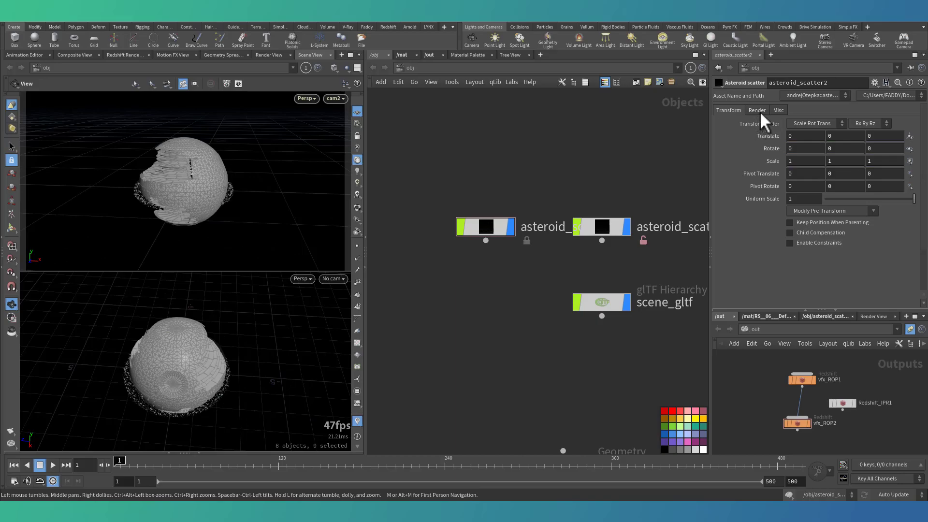
- Review the Render, Misc and Transform parameters of the asteroid_scatter2 node and select the node
left_click(758, 110)
left_click(777, 110)
left_click(756, 110)
left_click(727, 111)
left_click(485, 227)
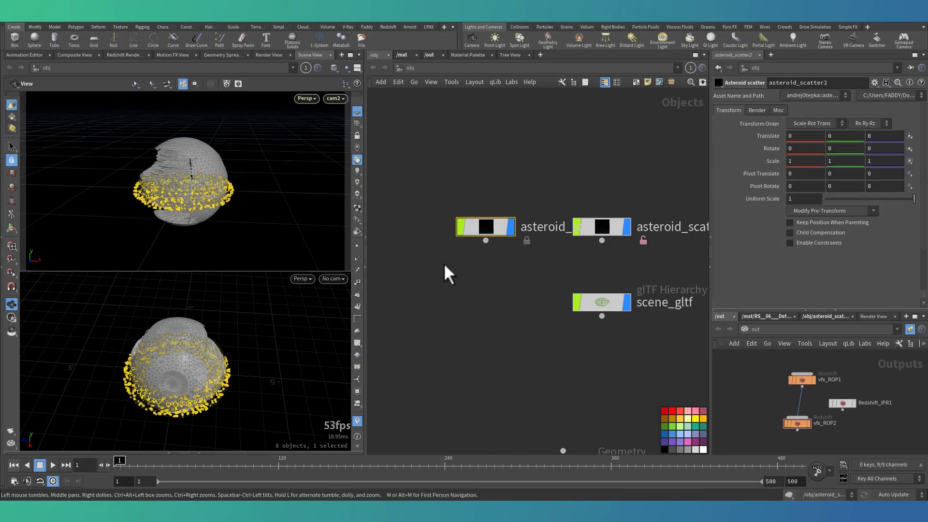
- Hide asteroid_scatter1 and scene_gltf so the scene shows only the new asteroid ring
mouse_move(623, 223)
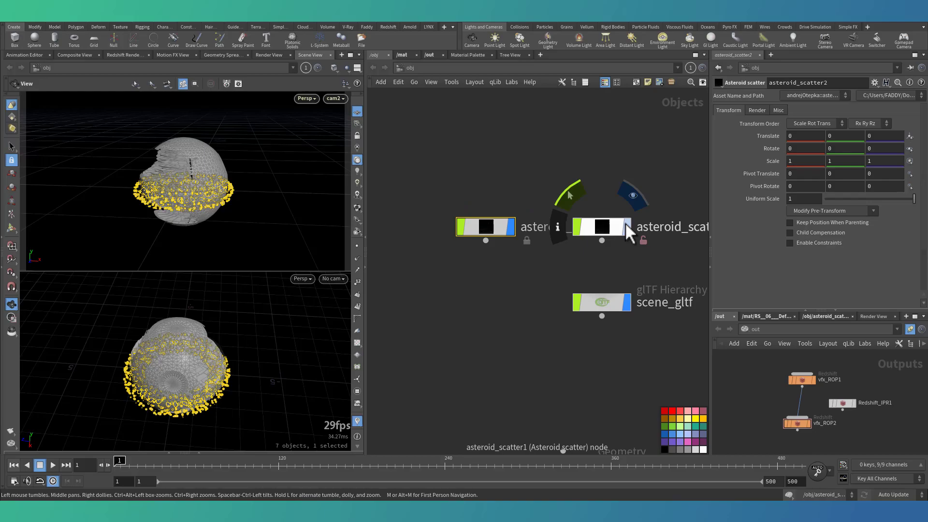
left_click(627, 302)
left_click_drag(176, 201, 324, 240)
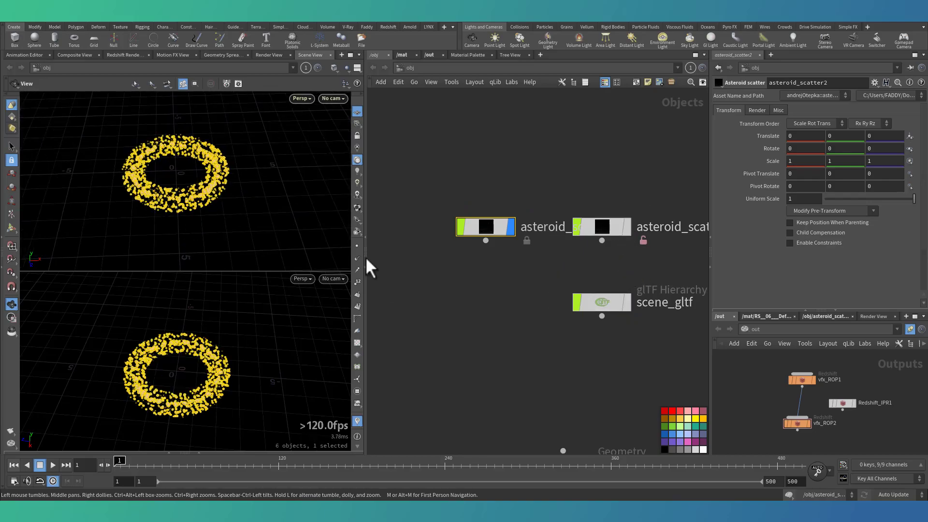
left_click(430, 295)
- Change the scene viewer layout to a single view framed on the asteroid ring
right_click_drag(155, 197, 335, 172)
left_click_drag(236, 174, 249, 155)
left_click(357, 68)
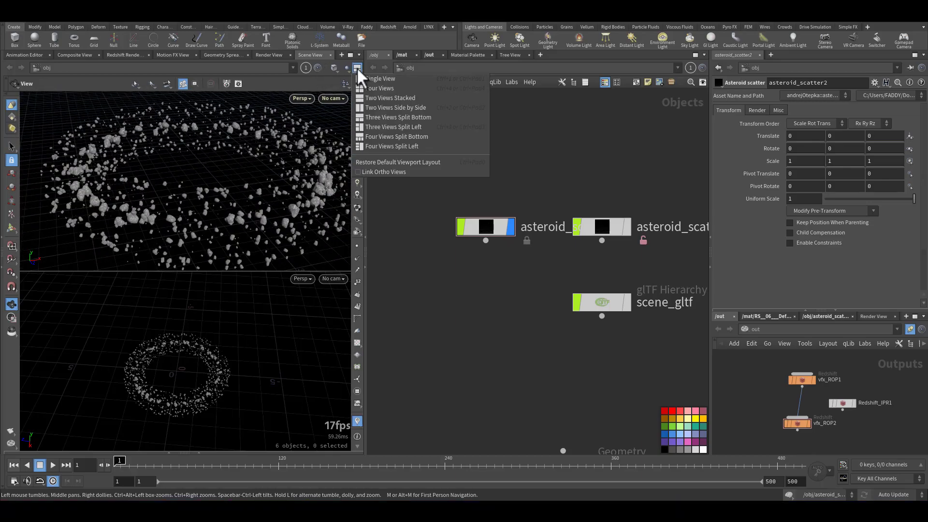
left_click(362, 79)
left_click_drag(207, 207, 166, 213)
right_click_drag(166, 213, 220, 211)
- Allow editing of contents on the asteroid_scatter2 asset and enter its network
right_click(485, 221)
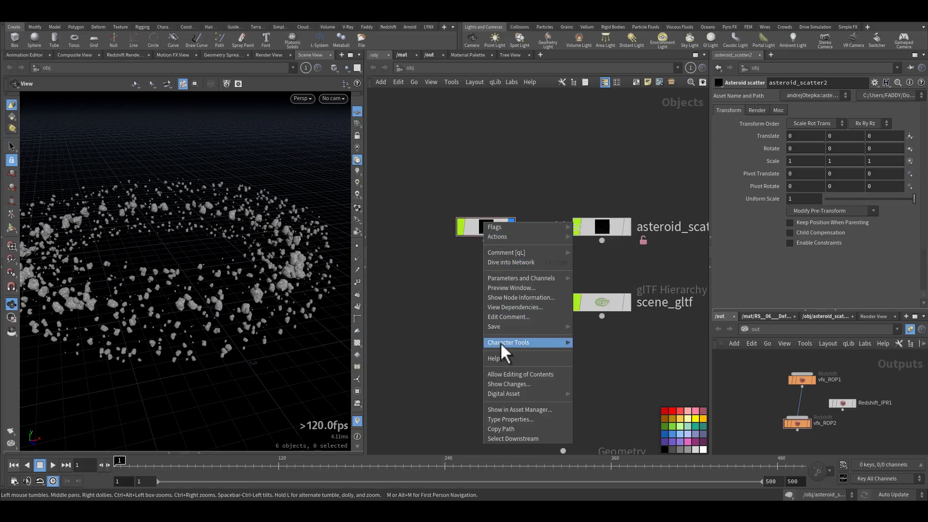
left_click(517, 372)
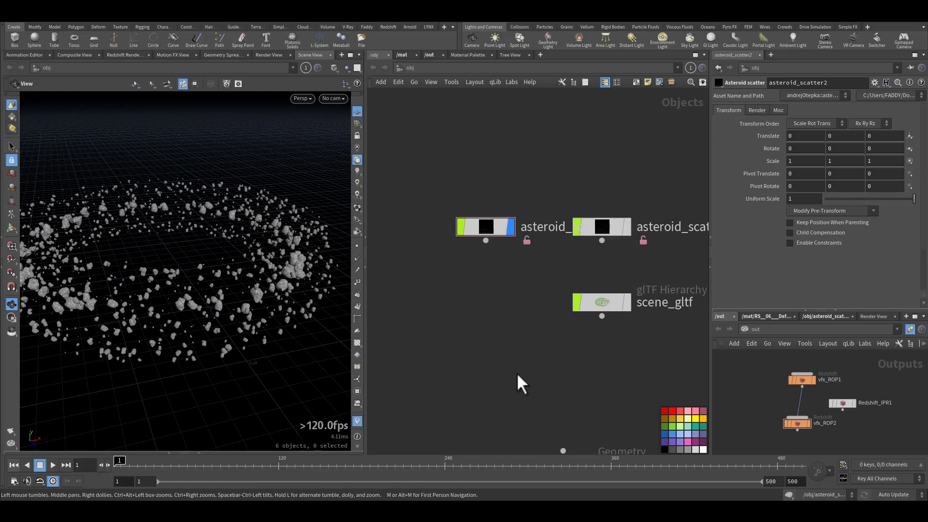
double_click(495, 229)
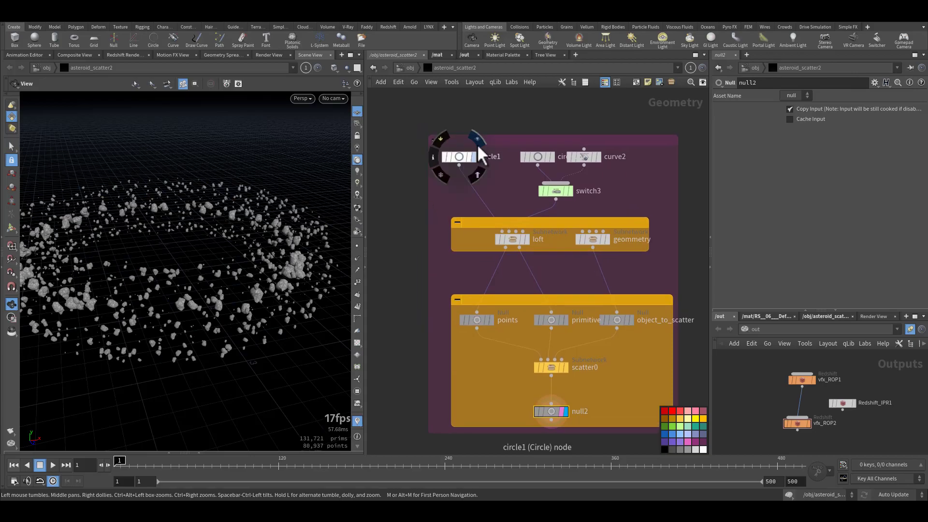
- Remove the purple network box and the two orange ones surrounding the nodes inside asteroid_scatter2
left_click(476, 157)
left_click(480, 141)
key("Delete")
left_click(478, 221)
key("Delete")
left_click(504, 299)
key("Delete")
middle_click_drag(451, 271, 451, 331)
- Display circle1 without the surrounding asteroid geometry and inspect its Circle parameters
scroll(452, 261, "up", 3)
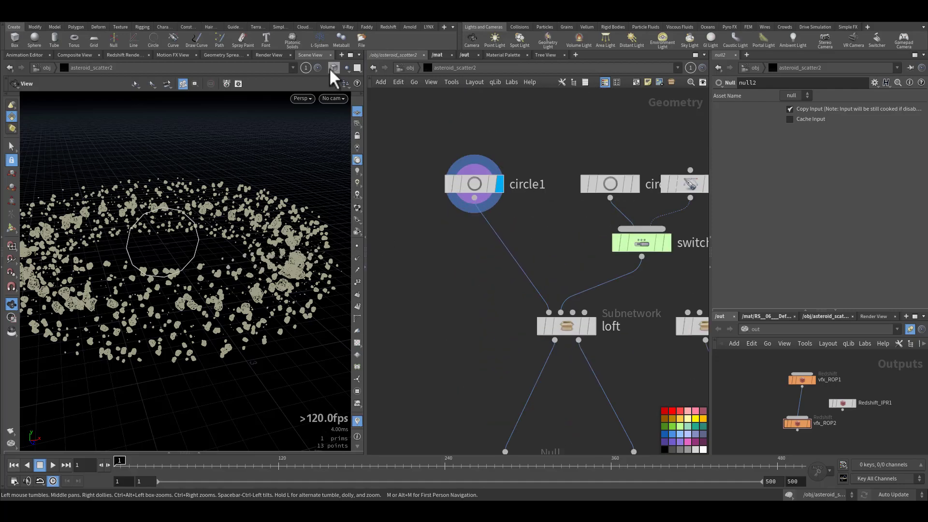
left_click(497, 190)
mouse_move(491, 187)
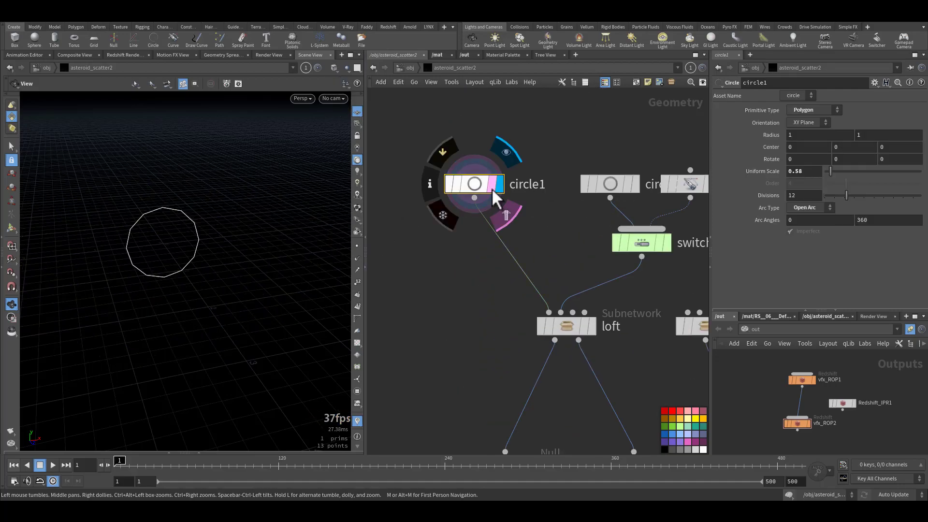
left_click_drag(269, 251, 162, 251)
middle_click_drag(460, 288, 427, 315)
- Move circle2 clear of curve2 and display circle2 and curve2 in turn
left_click_drag(562, 196, 533, 179)
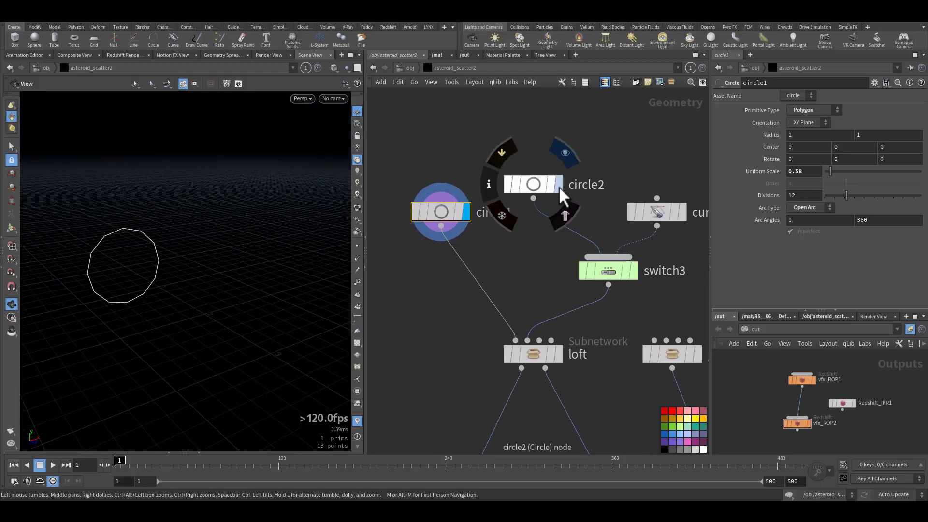
left_click(558, 186)
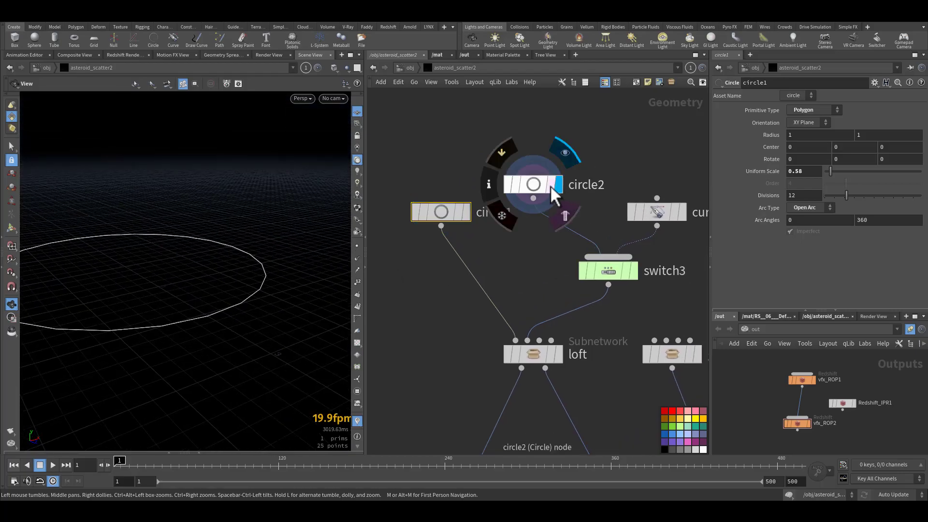
left_click(682, 215)
left_click_drag(276, 255, 191, 280)
- Display switch3 and examine how Select Input chooses between circle2 and curve2
left_click(608, 271)
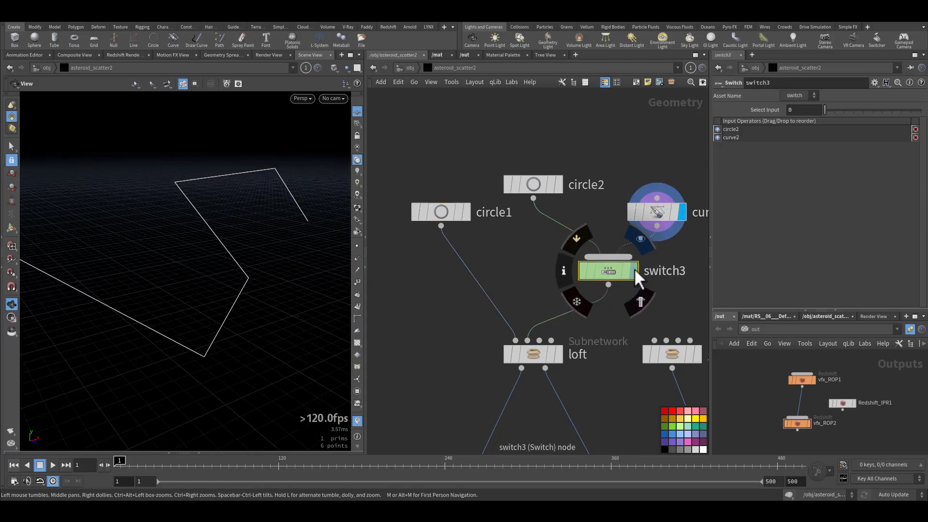
left_click(633, 269)
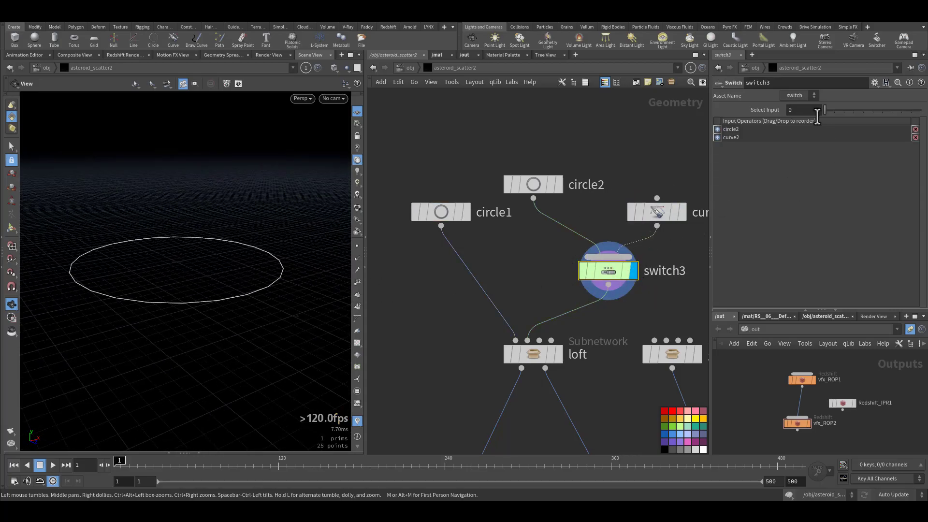
left_click_drag(825, 111, 824, 109)
- Display the loft subnetwork's output and inspect the scattered points from several angles
middle_click_drag(522, 269, 524, 191)
left_click(560, 276)
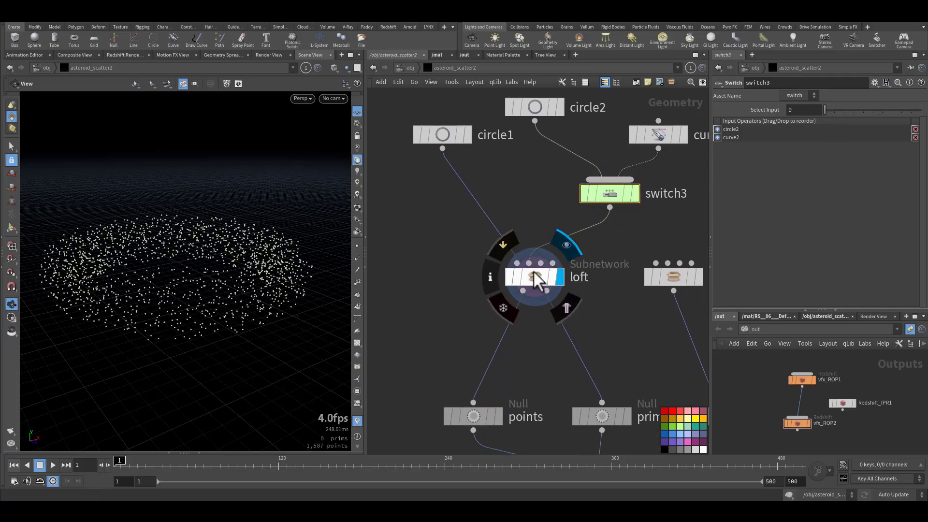
left_click(536, 277)
left_click_drag(208, 271, 310, 273)
- Enter the loft subnetwork and select its section input fed by circle1
double_click(533, 278)
middle_click_drag(490, 292, 566, 287)
scroll(441, 250, "up", 6)
left_click(517, 101)
middle_click_drag(487, 250, 418, 262)
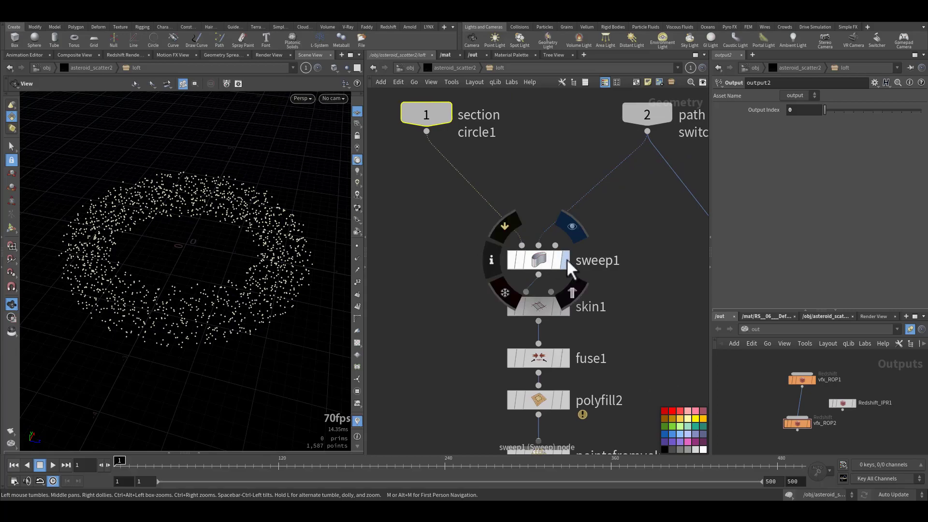
- Display sweep1 alone and inspect the circle sections swept along the path
left_click(566, 265)
left_click(533, 258)
left_click_drag(210, 297, 219, 286)
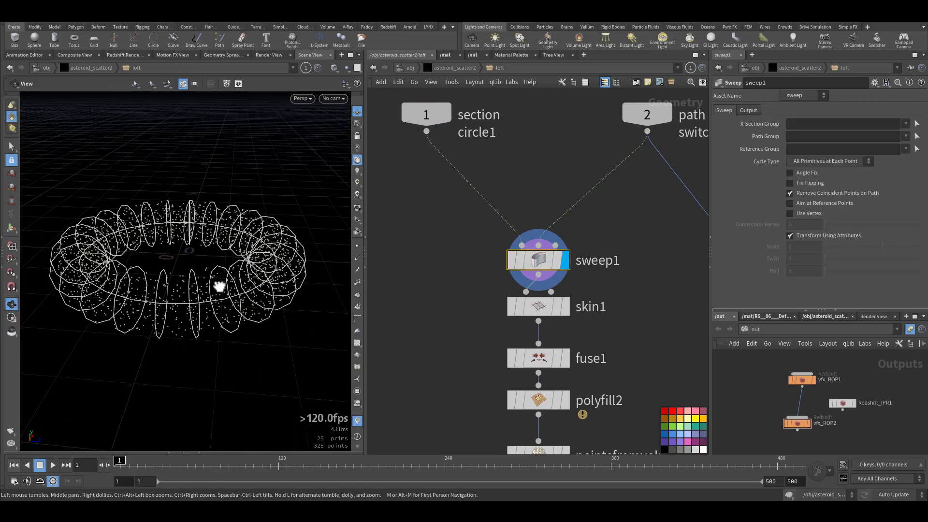
left_click(571, 297)
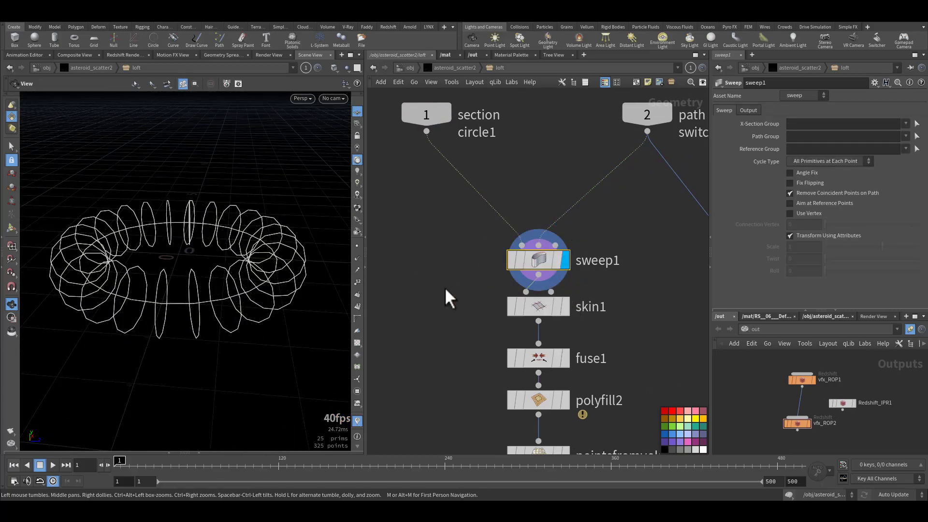
left_click_drag(216, 284, 234, 300)
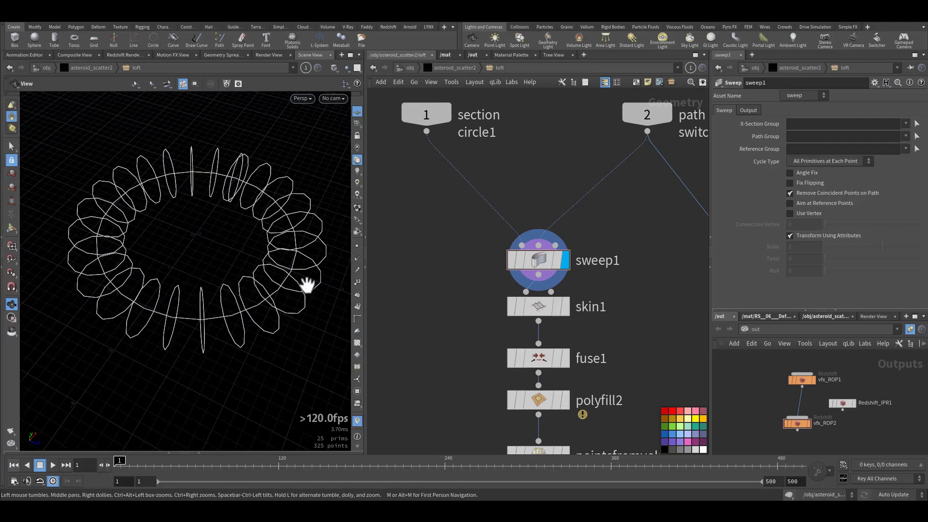
- Display skin1 and examine the surface it builds over the swept sections
left_click_drag(546, 264, 601, 269)
middle_click_drag(650, 209, 647, 182)
left_click(560, 279)
left_click_drag(265, 290, 428, 297)
- Display fuse1 and polyfill2 in turn and inspect the resulting torus mesh
middle_click_drag(428, 297, 419, 229)
left_click(555, 264)
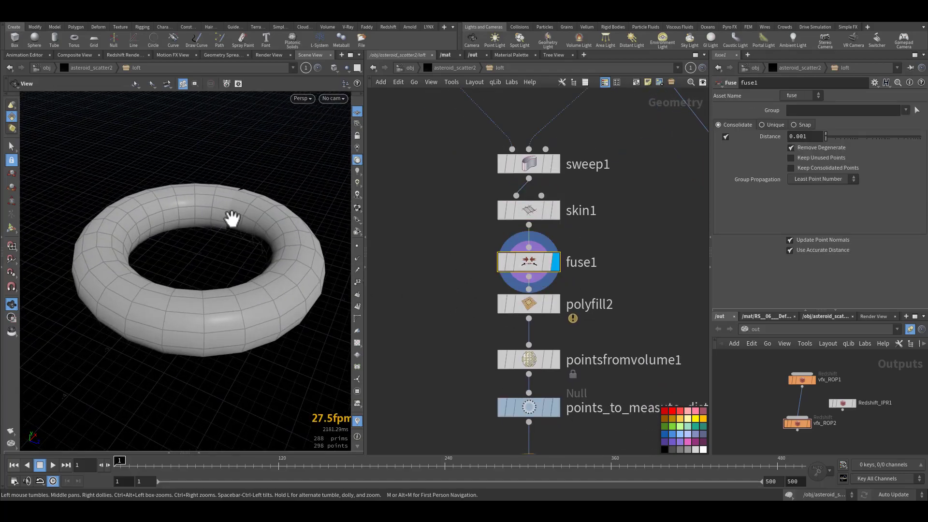
middle_click_drag(476, 341, 475, 271)
left_click(538, 237)
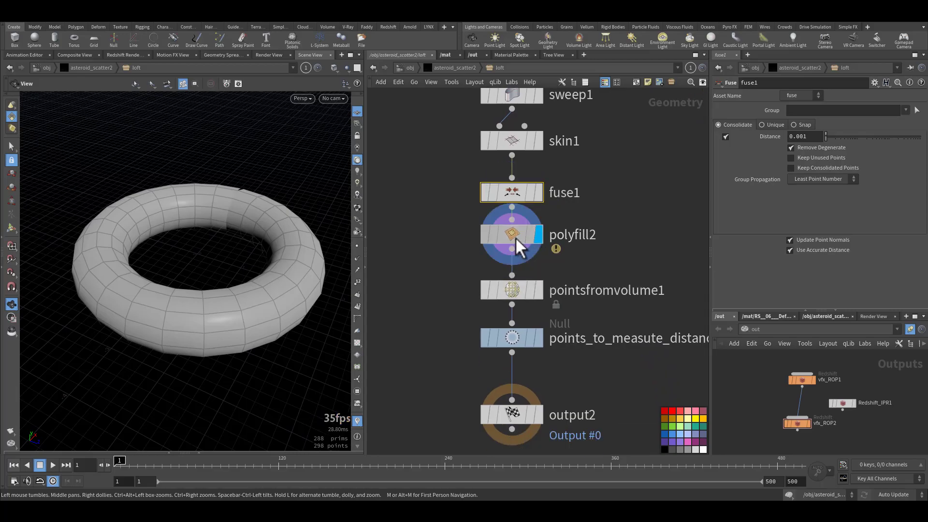
mouse_move(211, 270)
left_mouse_down()
mouse_move(248, 259)
mouse_move(209, 266)
left_mouse_up()
middle_click_drag(396, 311, 416, 261)
middle_click_drag(213, 300, 254, 258)
left_click_drag(225, 251, 264, 288)
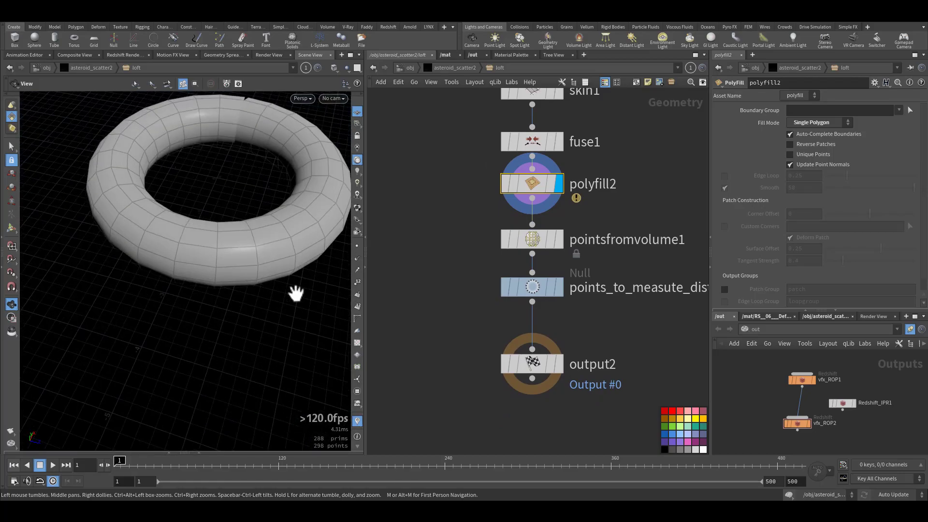
- Display pointsfromvolume1 and inspect the points filling the torus volume
left_click(559, 240)
left_click(529, 236)
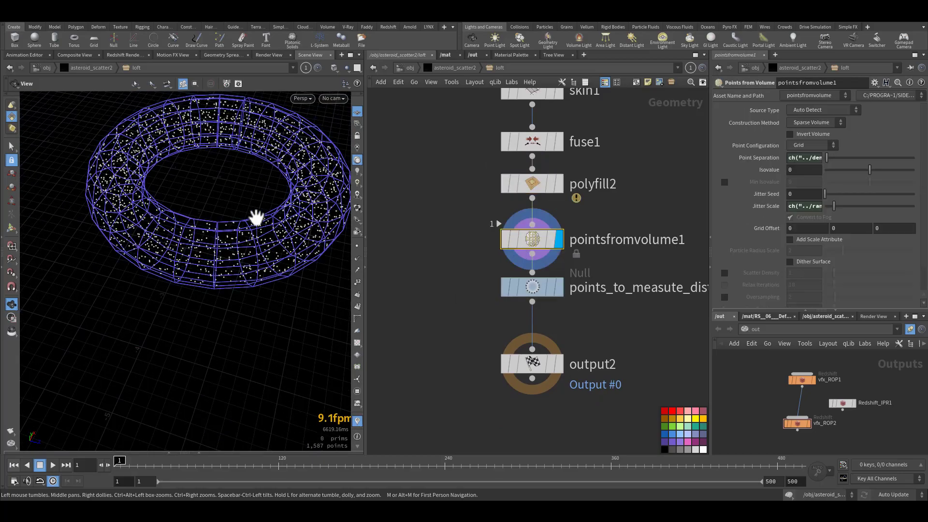
middle_click_drag(259, 214, 217, 269)
left_click_drag(217, 269, 238, 239)
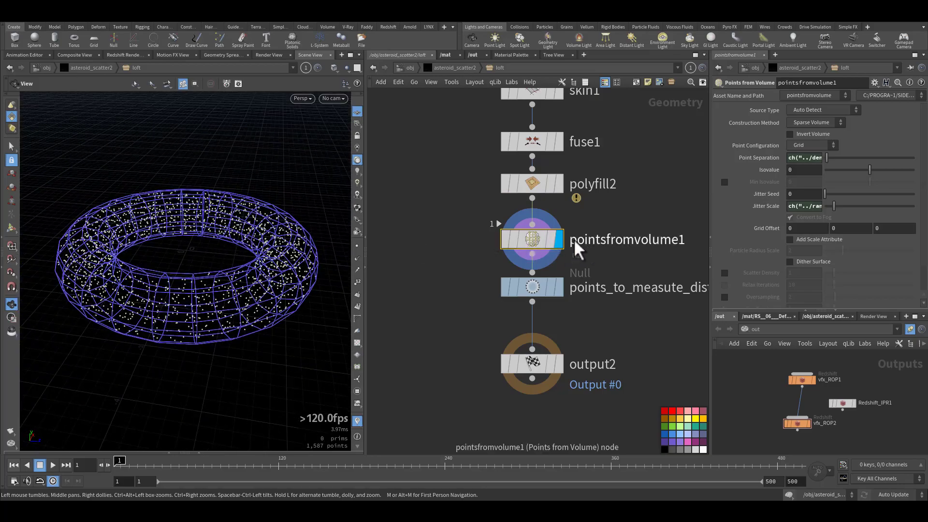
- Compare the Point Separation of pointsfromvolume1 with the Density and Random parameters of the loft subnetwork, returning inside it
left_click(758, 159)
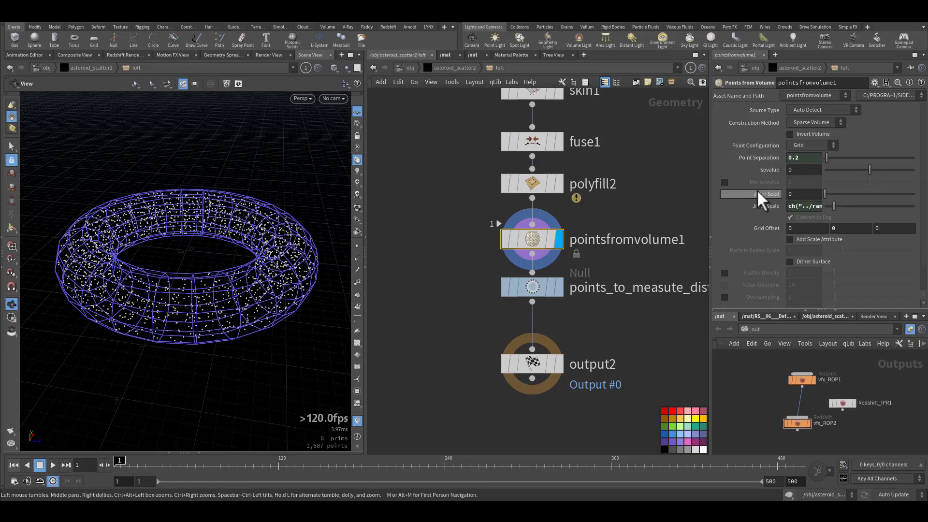
left_click(454, 67)
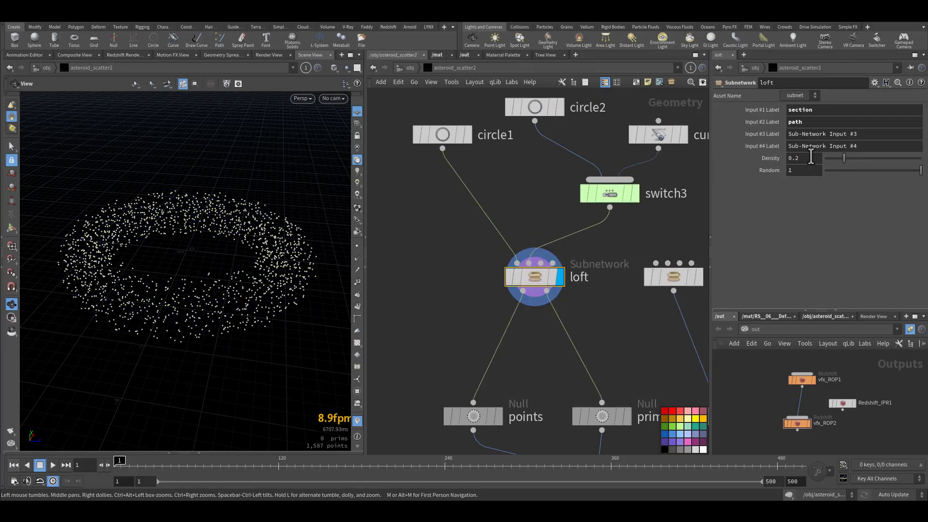
double_click(541, 279)
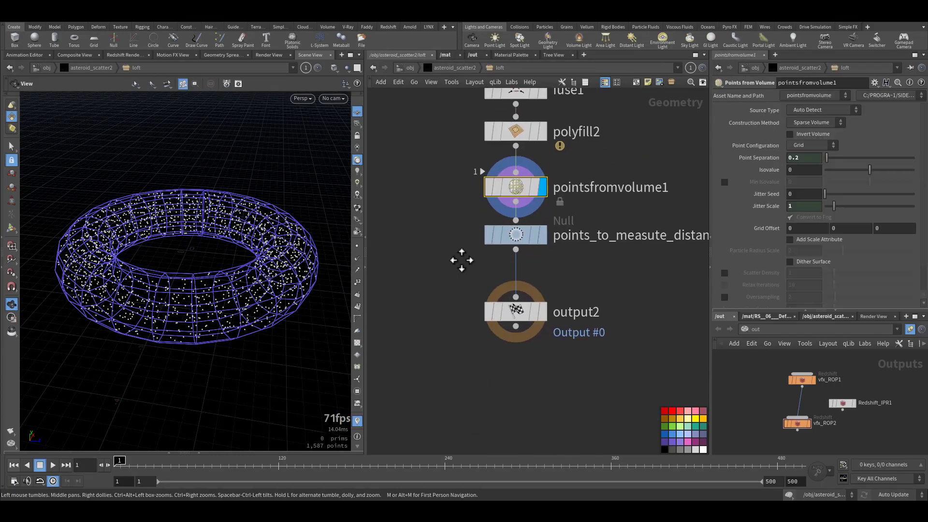
- Display the points_to_measute_distance_from null and bring the neighbouring circle_to_measure_distance_to branch into view
left_click(542, 236)
scroll(559, 317, "down", 4)
scroll(564, 300, "up", 3)
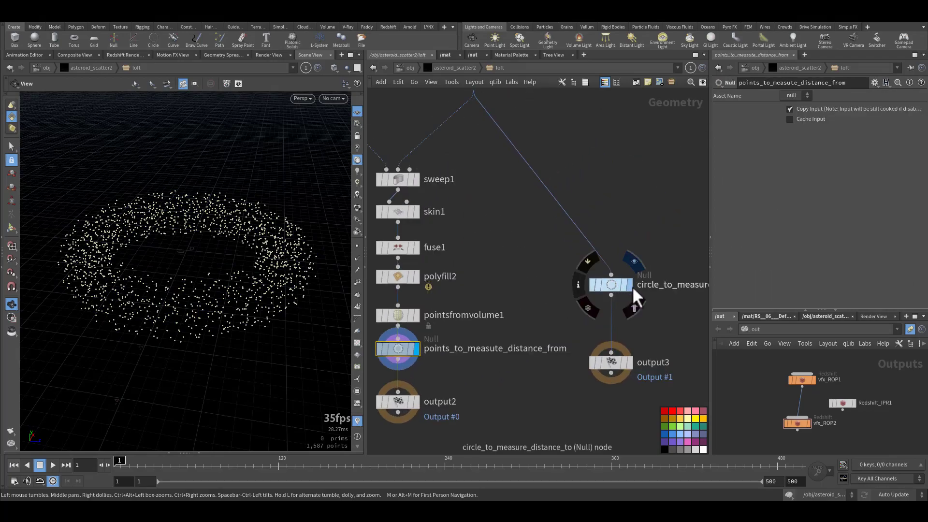
- Display circle_to_measure_distance_to, output3 and output2 in turn to compare the loft subnetwork's two outputs
left_click(629, 286)
left_click(621, 286)
left_click(628, 362)
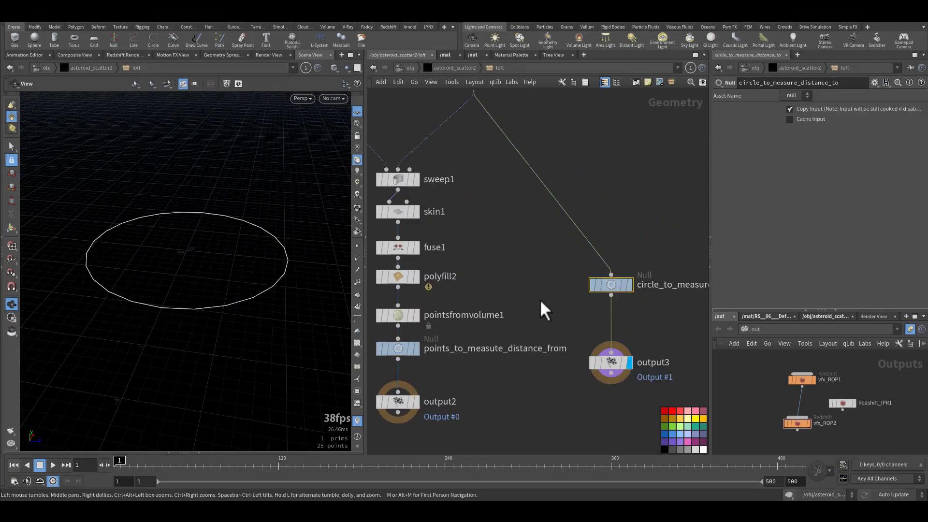
middle_click_drag(442, 366, 542, 336)
left_click(516, 371)
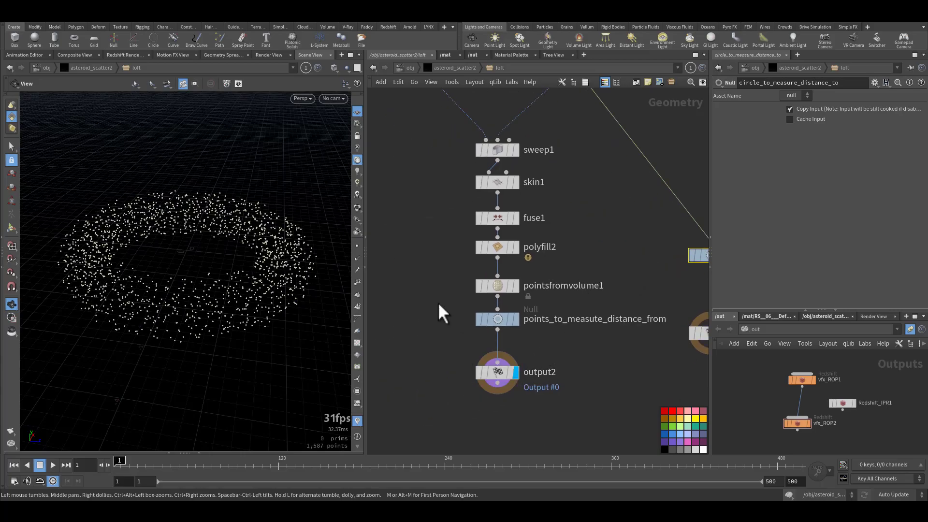
- Return to the asteroid_scatter2 network and display the points and primitive nulls fed by the loft subnetwork
left_click(444, 70)
middle_click_drag(451, 275, 424, 201)
middle_click_drag(486, 329, 522, 272)
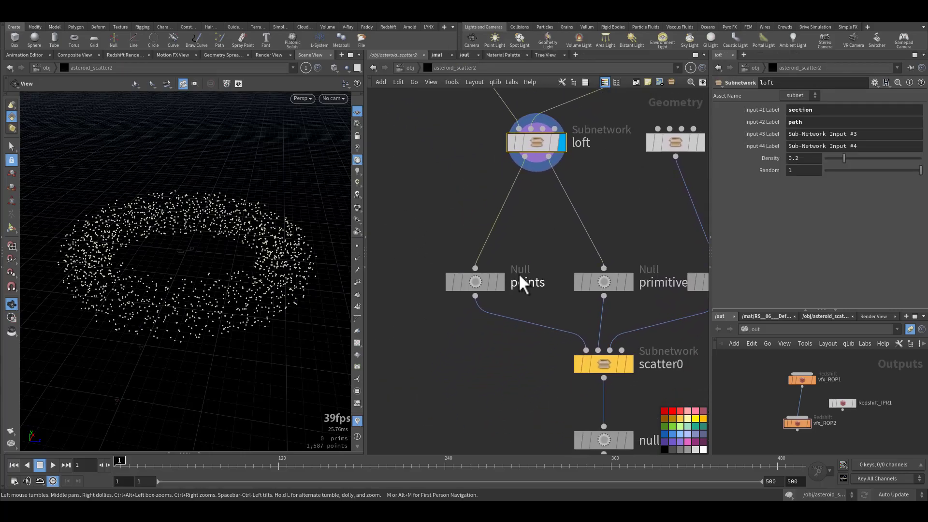
left_click(500, 282)
left_click(473, 283)
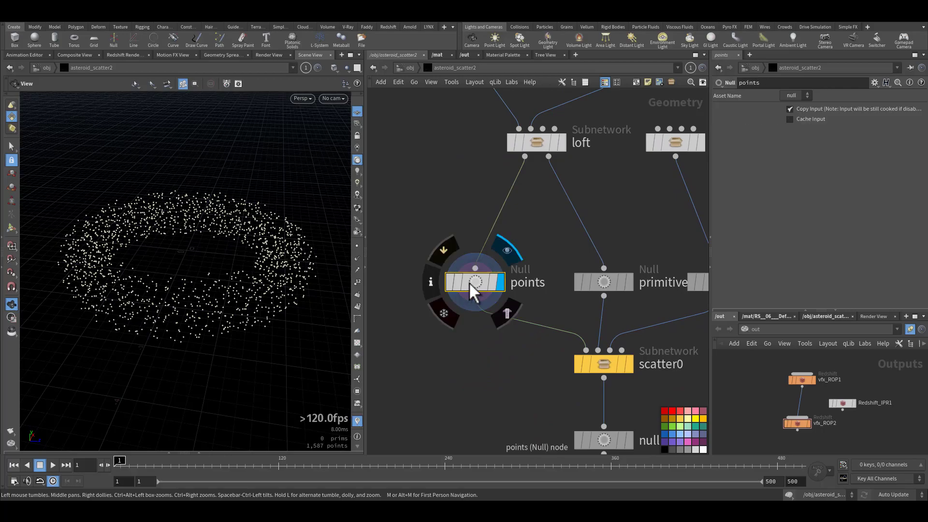
left_click(627, 281)
left_click(601, 283)
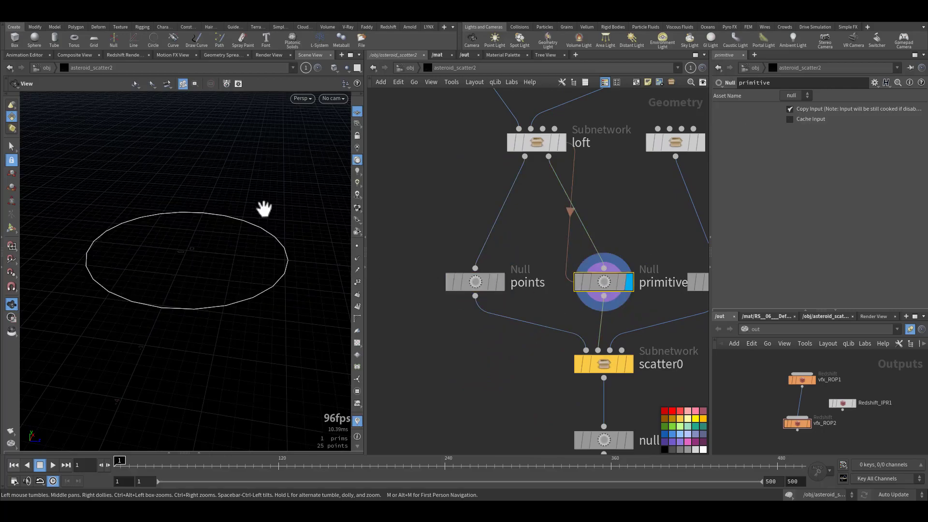
- Enter the geometry subnetwork and display merge1 to inspect the three overlapping transformed boxes
middle_click_drag(554, 346, 462, 342)
middle_click_drag(535, 215, 537, 328)
left_click(611, 247)
double_click(590, 248)
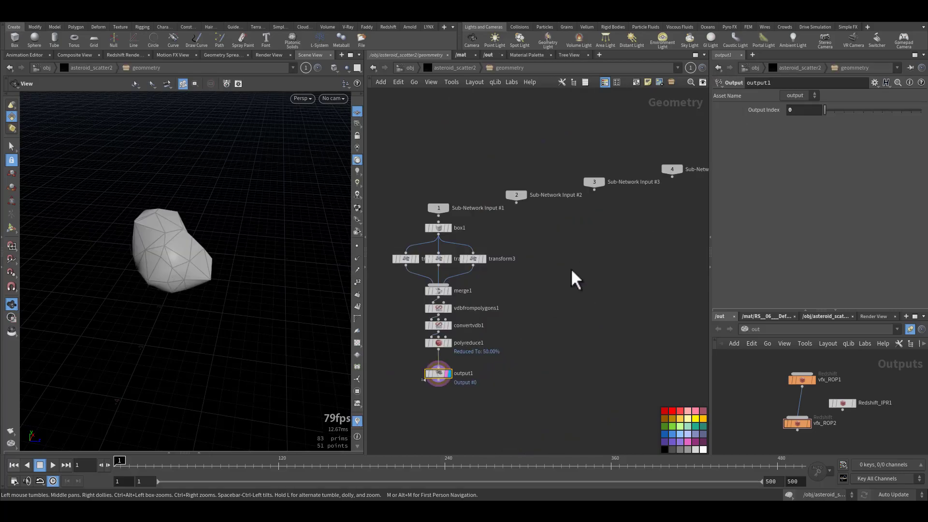
left_click(548, 258)
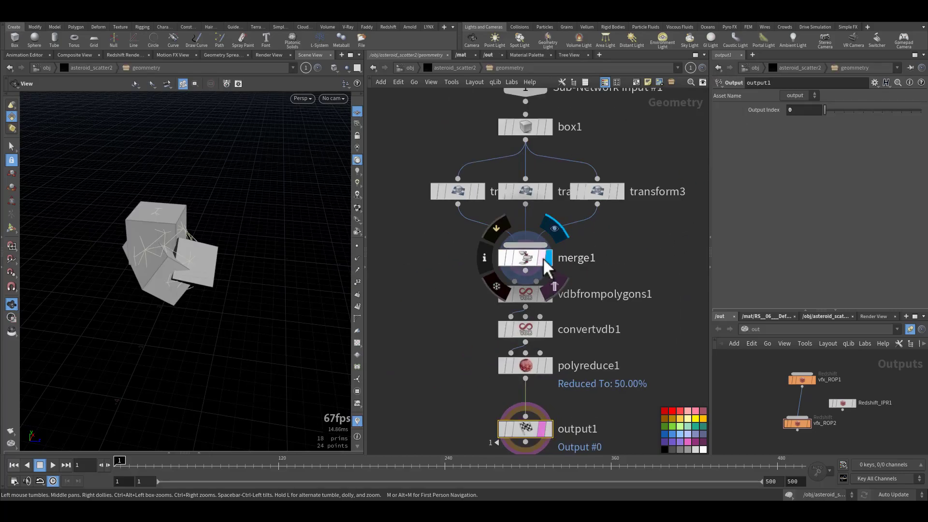
left_click(534, 258)
left_click_drag(197, 265, 172, 265)
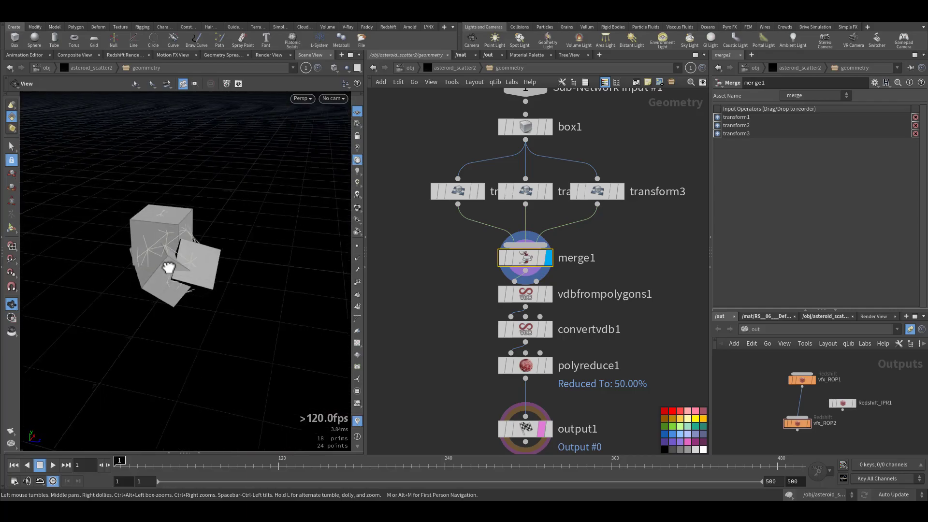
middle_click_drag(437, 242, 431, 182)
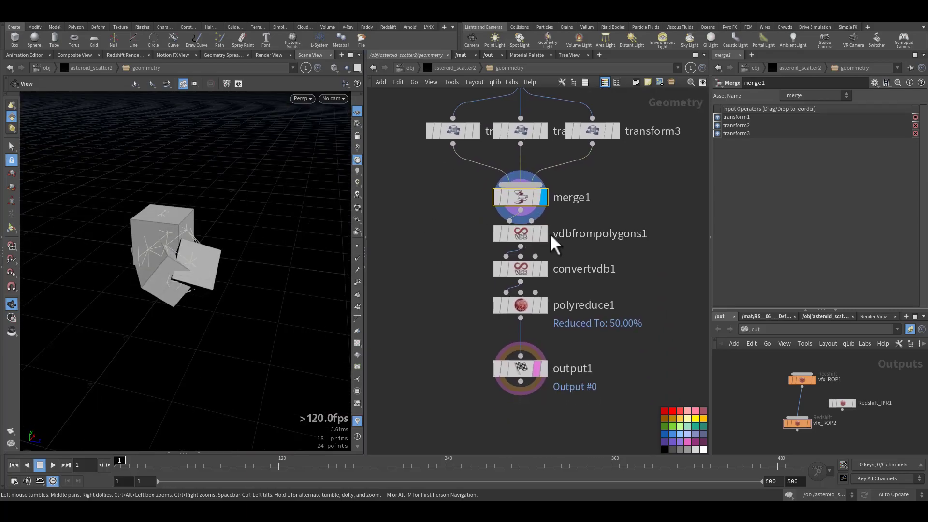
- Display vdbfrompolygons1, convertvdb1, polyreduce1 and output1 in turn to inspect how the asteroid mesh is formed
left_click(546, 234)
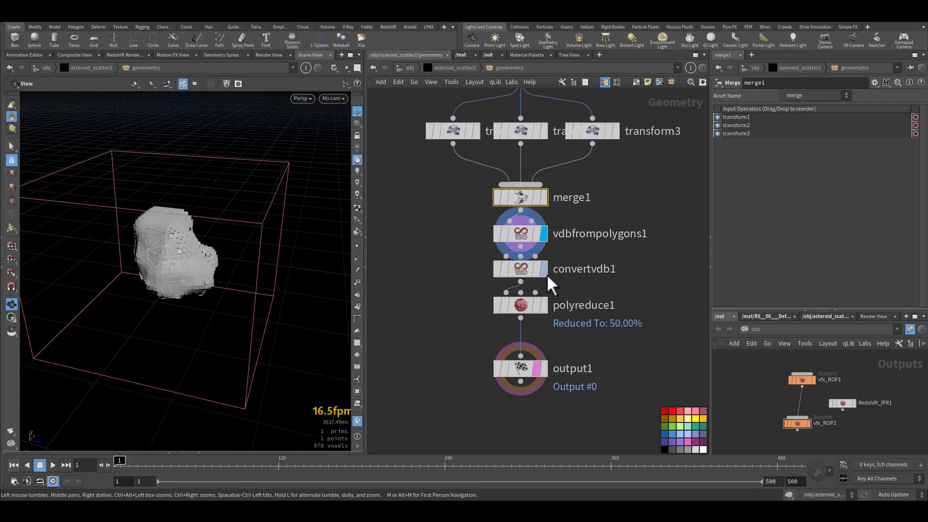
left_click(544, 269)
left_click(522, 270)
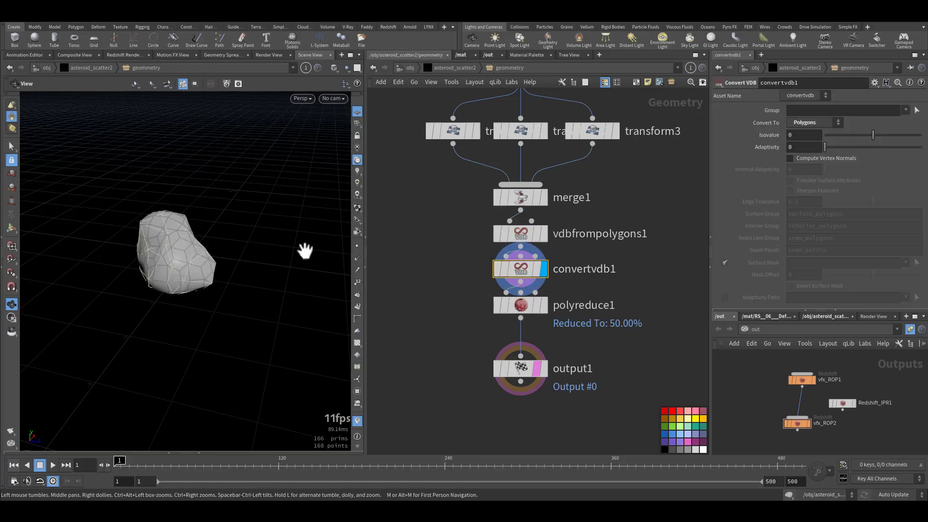
left_click_drag(196, 281, 230, 284)
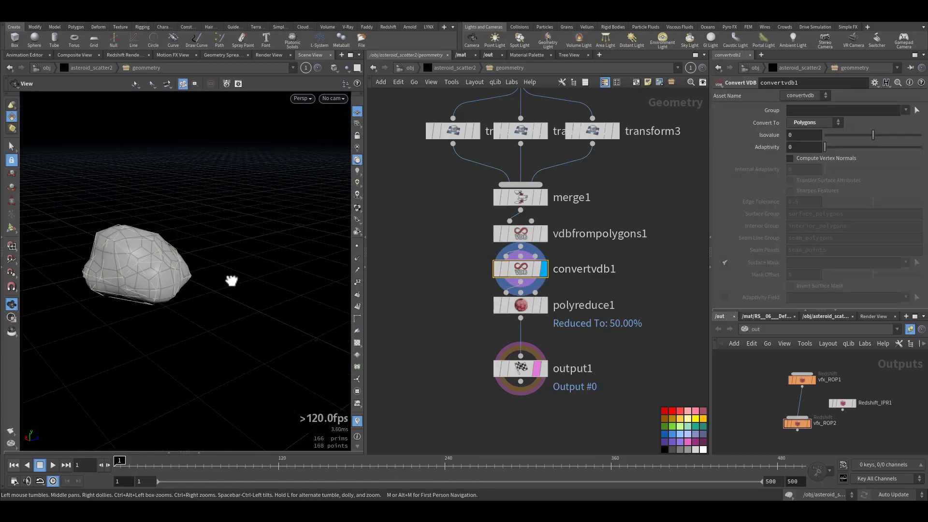
left_click(544, 311)
left_click_drag(160, 285, 145, 326)
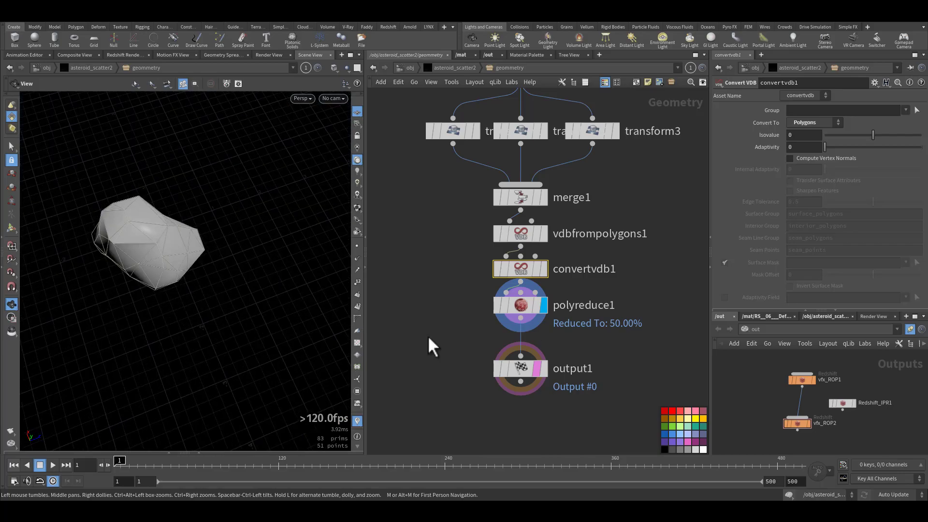
left_click(544, 370)
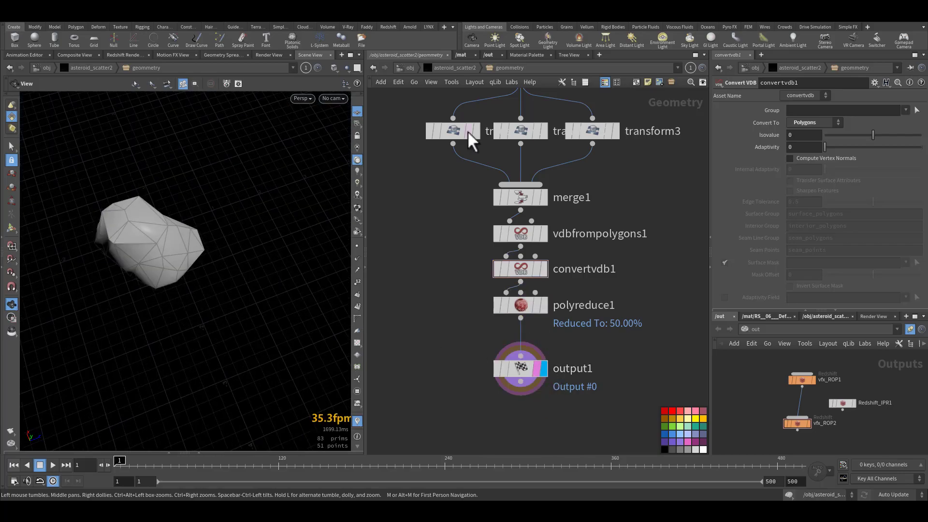
- Return to the asteroid_scatter2 network, display the scatter0 subnetwork and inspect its asteroid ring and parameters
left_click(458, 71)
middle_click_drag(555, 334, 579, 199)
middle_click_drag(607, 321, 599, 256)
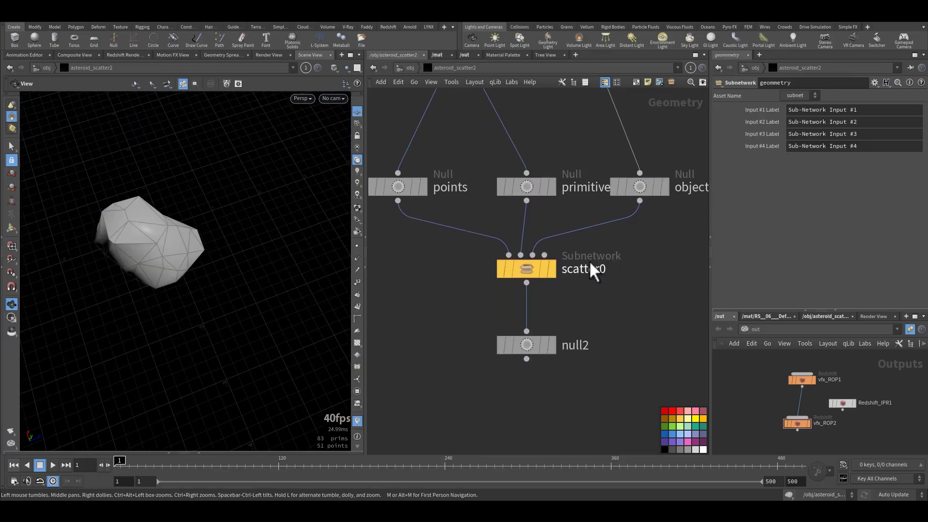
left_click(554, 269)
left_click(529, 268)
left_click_drag(211, 280, 237, 285)
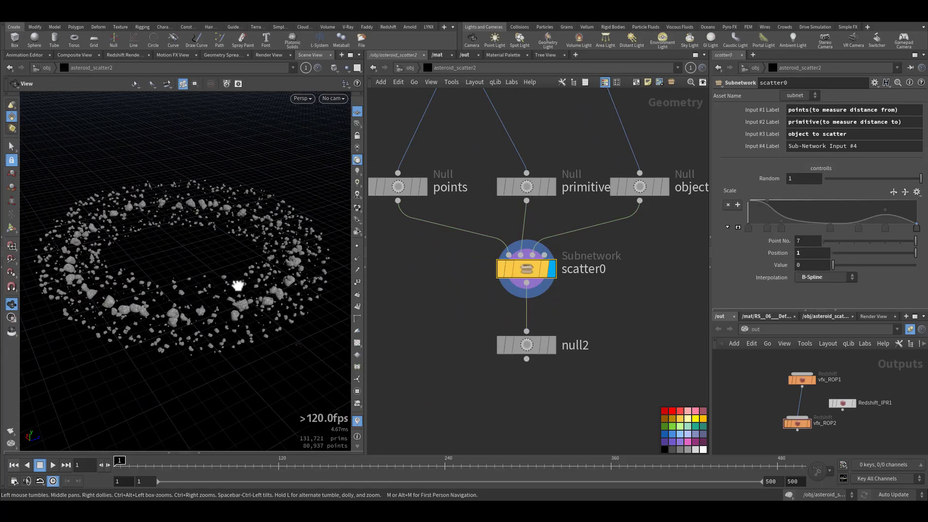
- Enter the scatter0 subnetwork and display only the mesh_to_scatter null
double_click(508, 276)
scroll(484, 280, "up", 5)
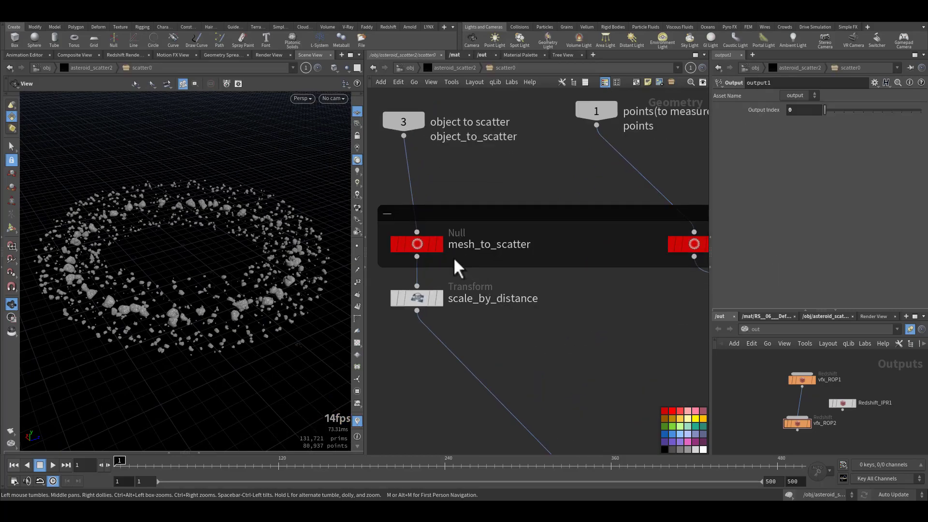
left_click(438, 244)
left_click(422, 244)
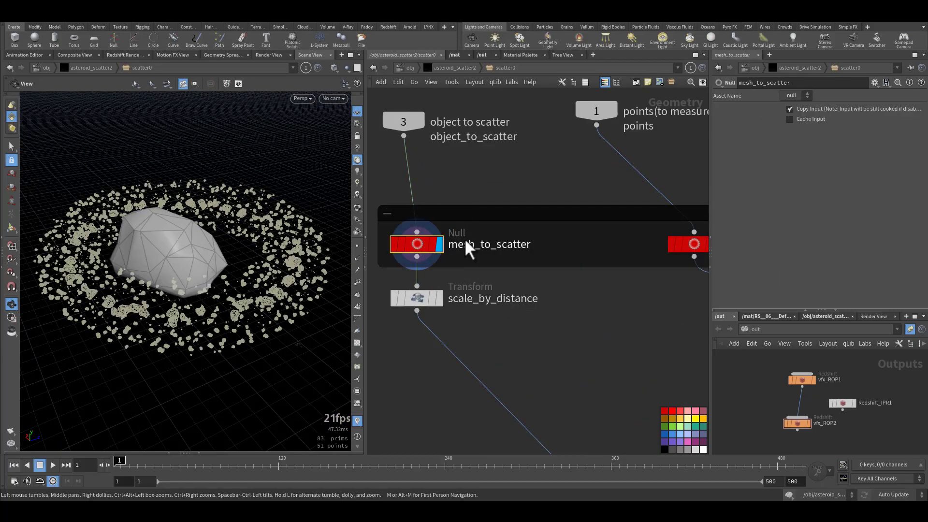
left_click(434, 248)
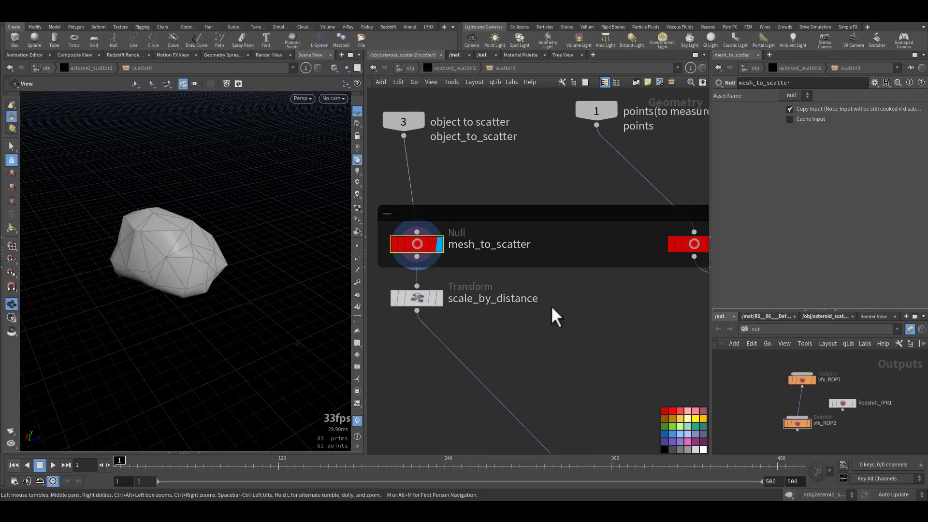
- Display the distance_to_points and distance_from_primitive nulls in turn to inspect the distance inputs
middle_click_drag(583, 315, 439, 305)
left_click(573, 237)
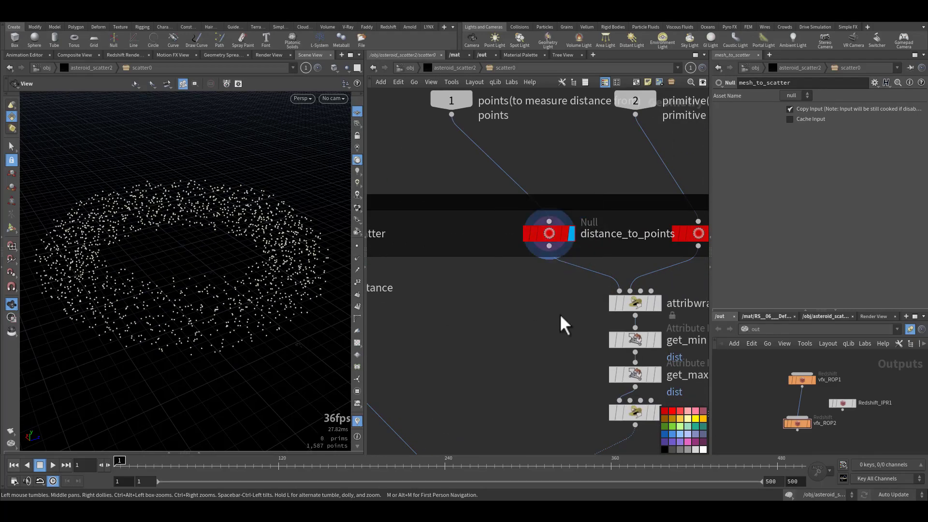
middle_click_drag(687, 277, 554, 271)
left_click(586, 231)
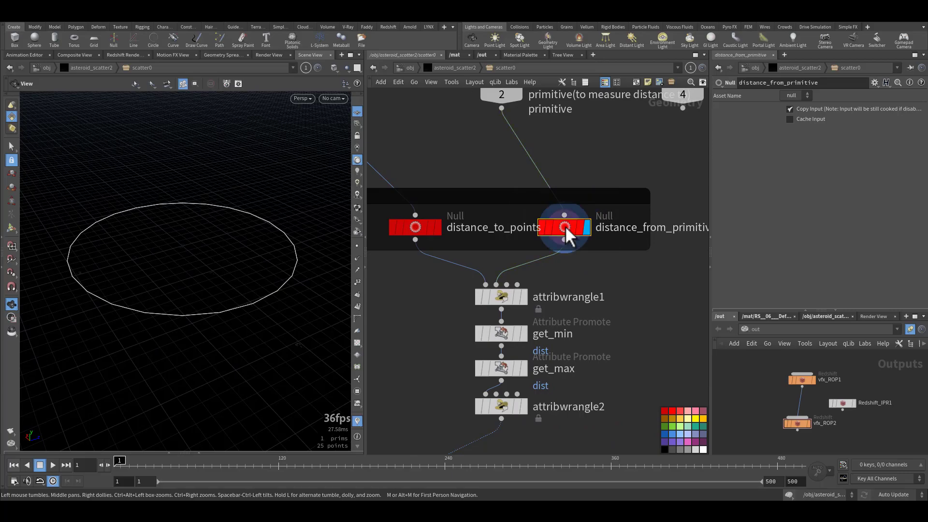
- Examine the stamp expressions of the scale_by_distance transform and display the scattered asteroids at the downstream copy node
middle_click_drag(636, 297, 690, 312)
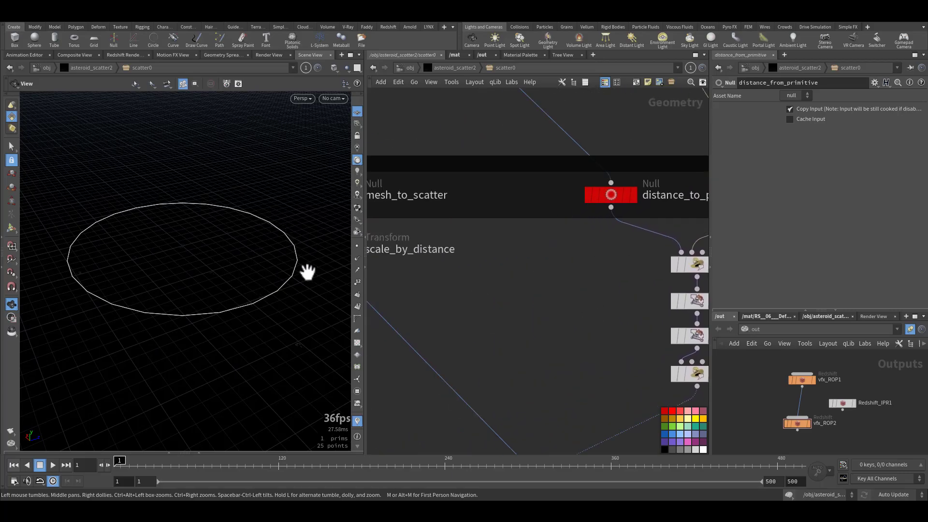
middle_click_drag(467, 276, 607, 275)
left_click(498, 248)
left_click(479, 253)
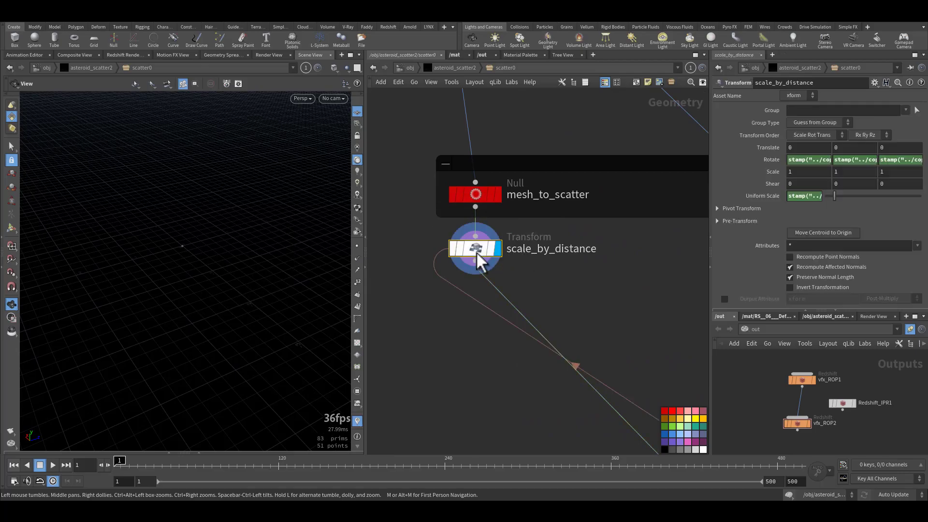
middle_click_drag(592, 319, 446, 262)
middle_click_drag(559, 295, 431, 362)
left_click(519, 381)
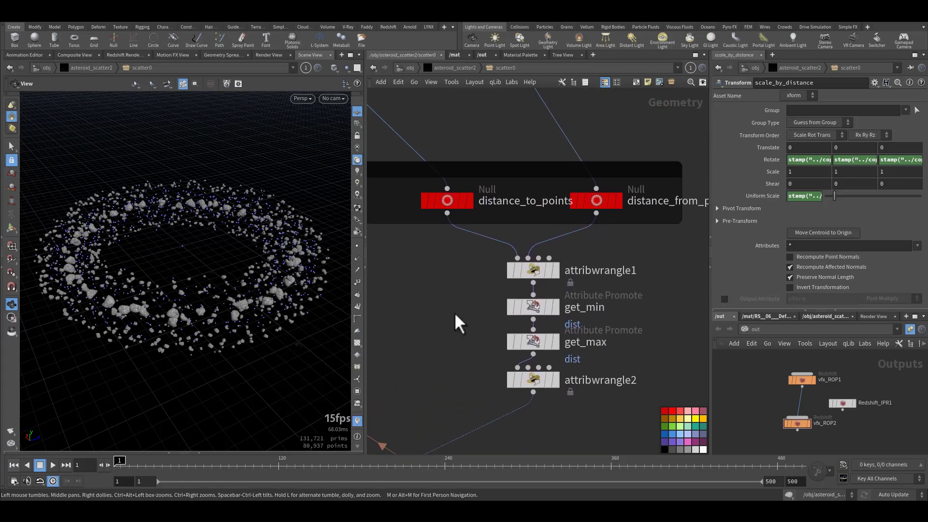
- Display attribwrangle1, sort its point spreadsheet by dist and examine the xyzdist expression that measures distance
left_click(556, 271)
left_click(545, 279)
mouse_move(533, 279)
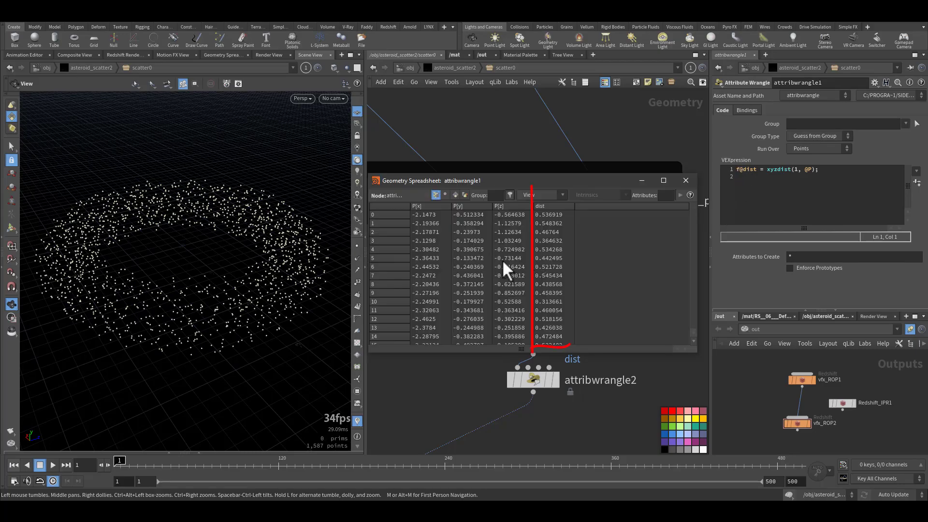
left_click(550, 206)
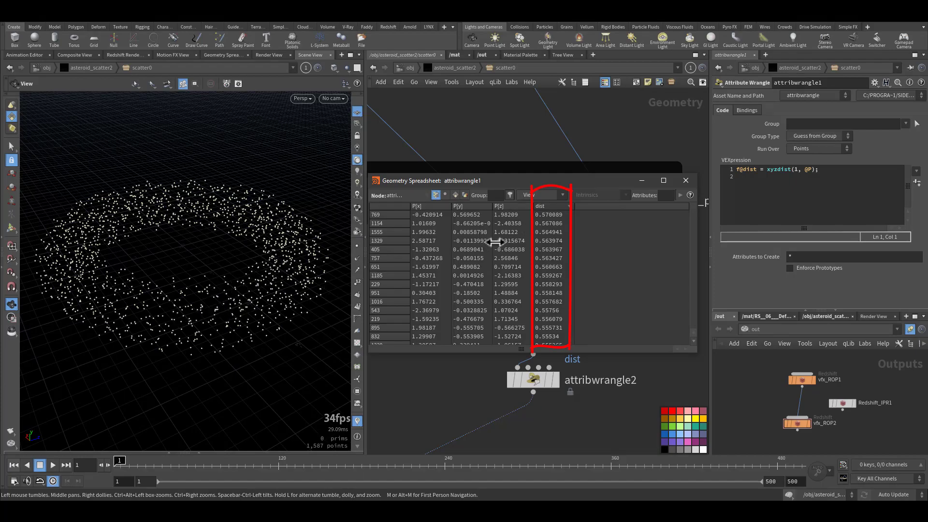
left_click(685, 180)
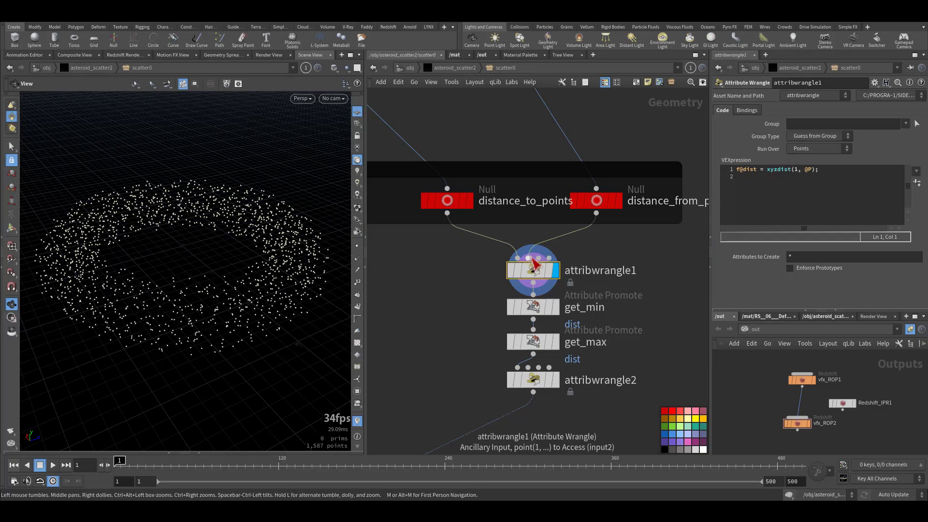
left_click_drag(804, 168, 813, 169)
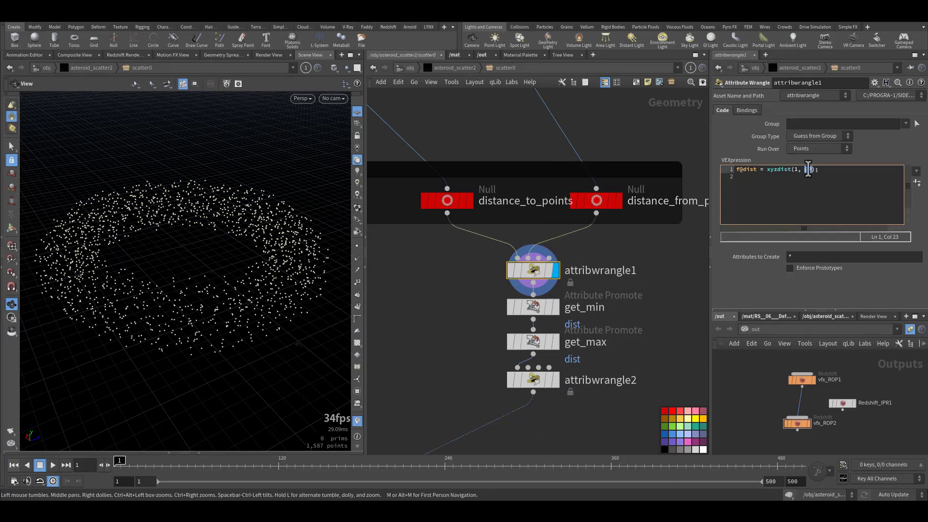
- Display get_min and get_max in turn and compare their attribute names and promotion methods
left_click(532, 306)
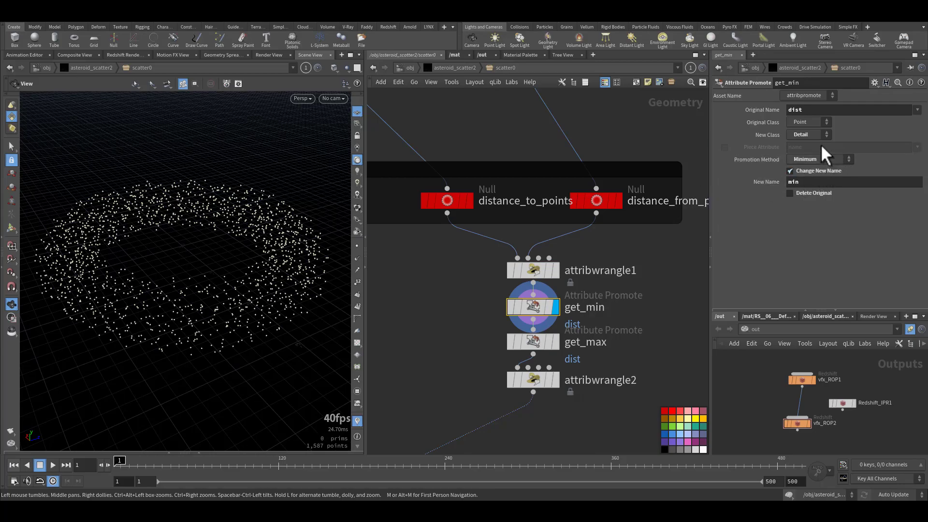
left_click_drag(811, 110, 783, 110)
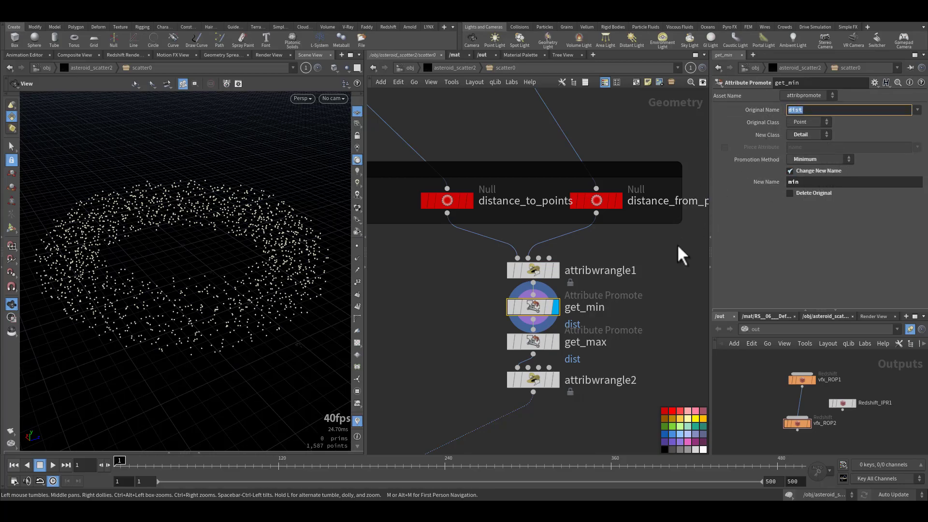
left_click(529, 341)
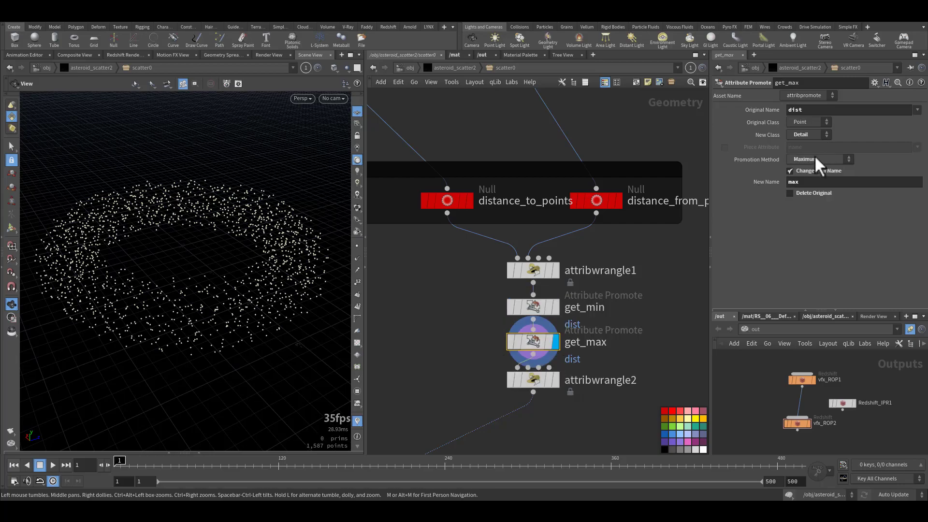
left_click_drag(804, 181, 768, 201)
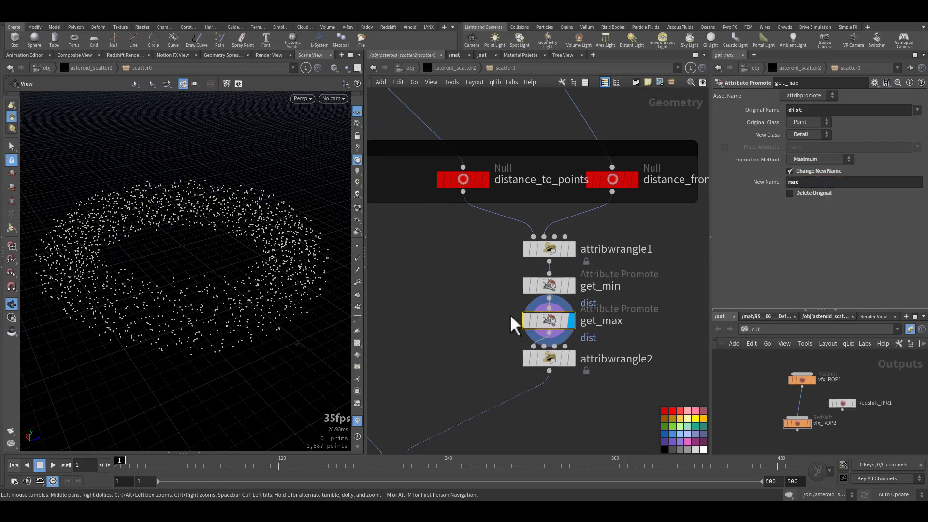
- Inspect the detail attributes of get_max in its geometry spreadsheet, close it and bring attribwrangle2 into view
left_click(530, 315)
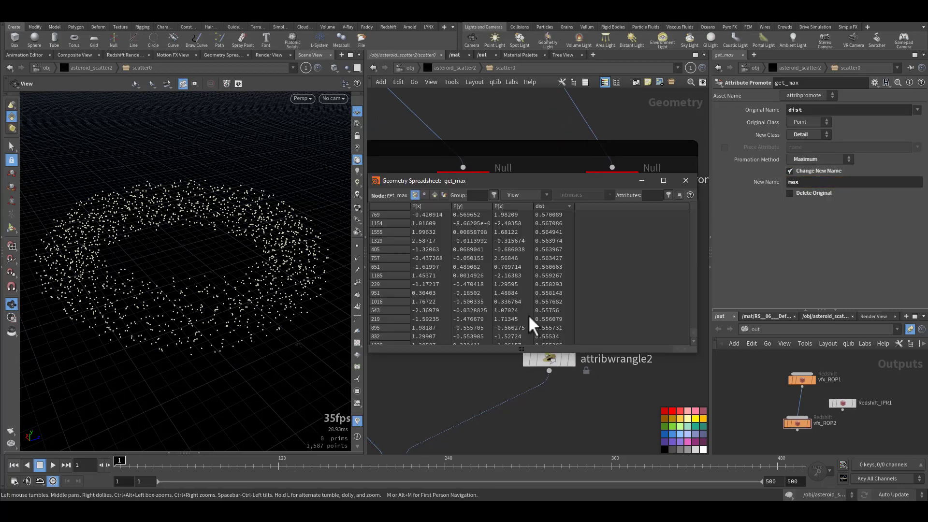
left_click(443, 196)
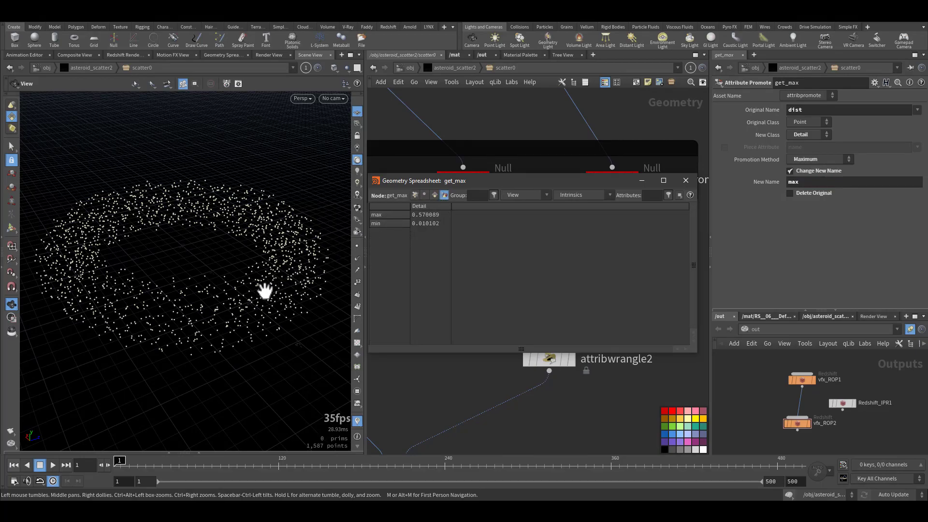
left_click(685, 180)
middle_click_drag(472, 296, 480, 237)
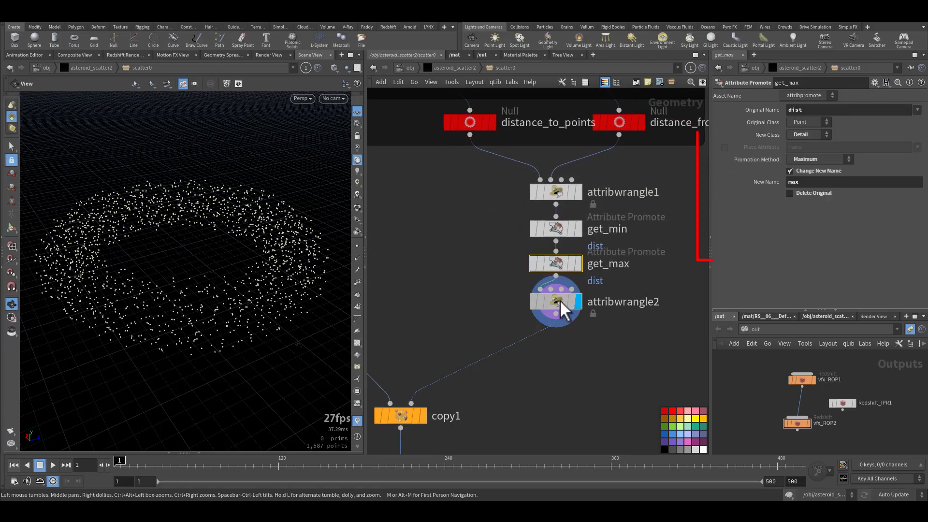
- Examine attribwrangle2's VEX code, including the chramp "scale" call that remaps dist and the Scale ramp that drives it
left_click(559, 300)
middle_click_drag(489, 306, 477, 271)
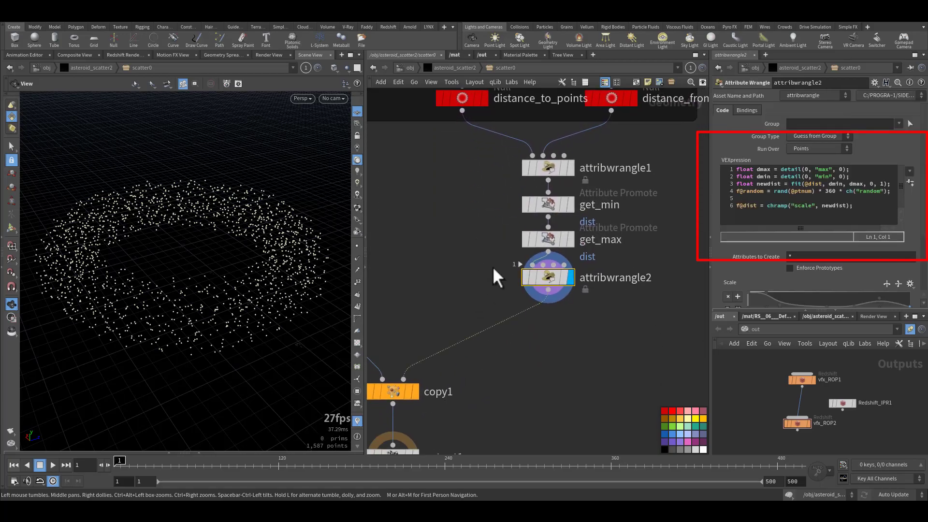
scroll(585, 275, "up", 3)
middle_click_drag(636, 331, 620, 332)
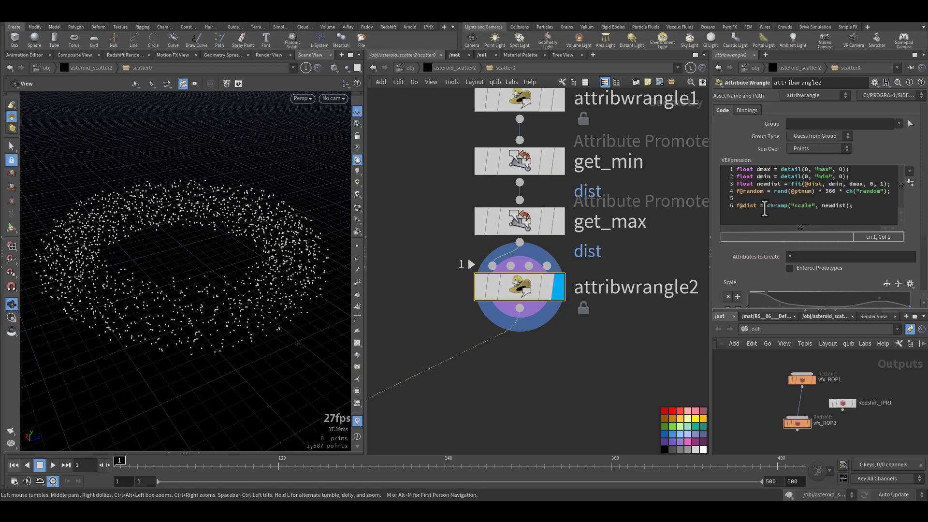
left_click_drag(794, 206, 805, 207)
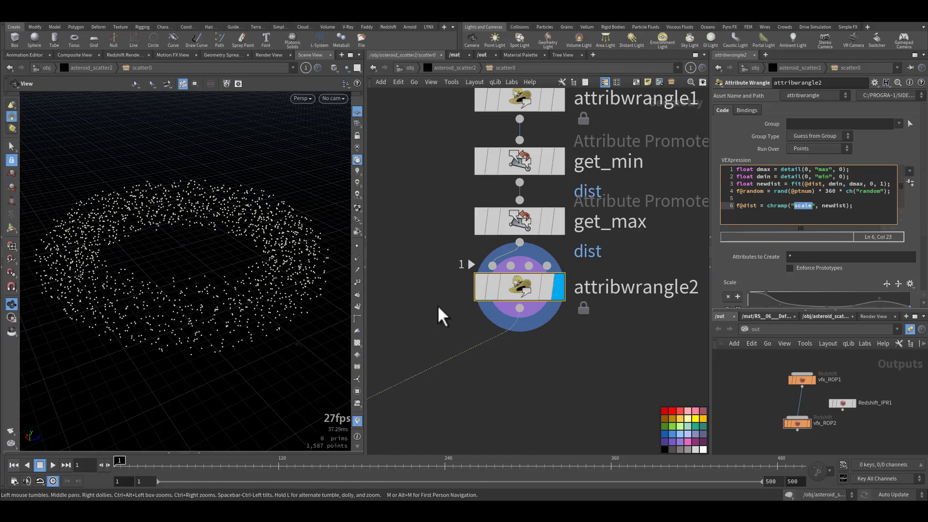
scroll(726, 266, "down", 3)
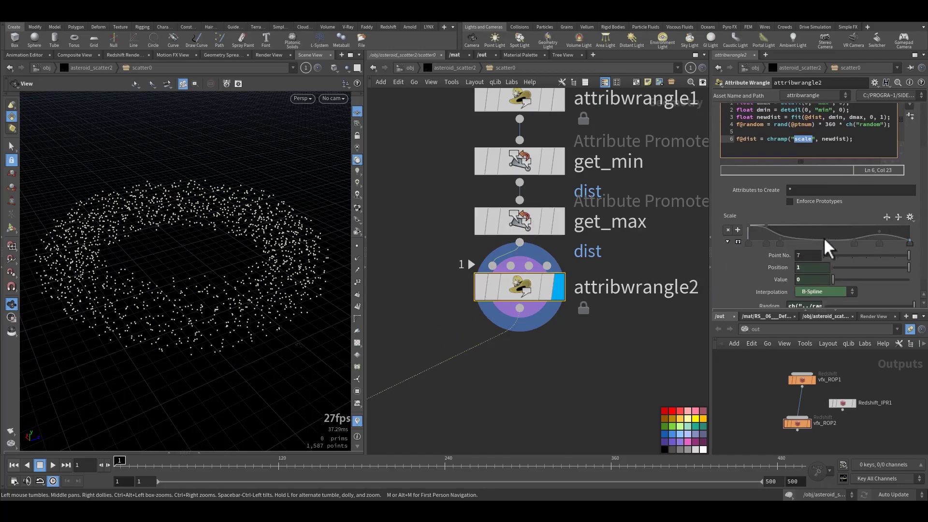
- Inspect the dist and random point attributes of attribwrangle2 in its geometry spreadsheet and close it
middle_click_drag(515, 355, 561, 321)
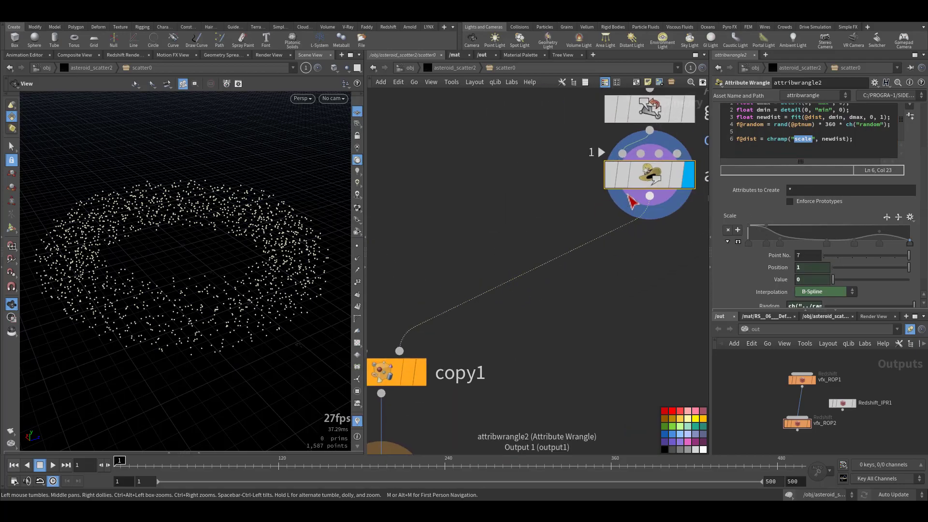
key("alt+shift+s")
left_click(434, 194)
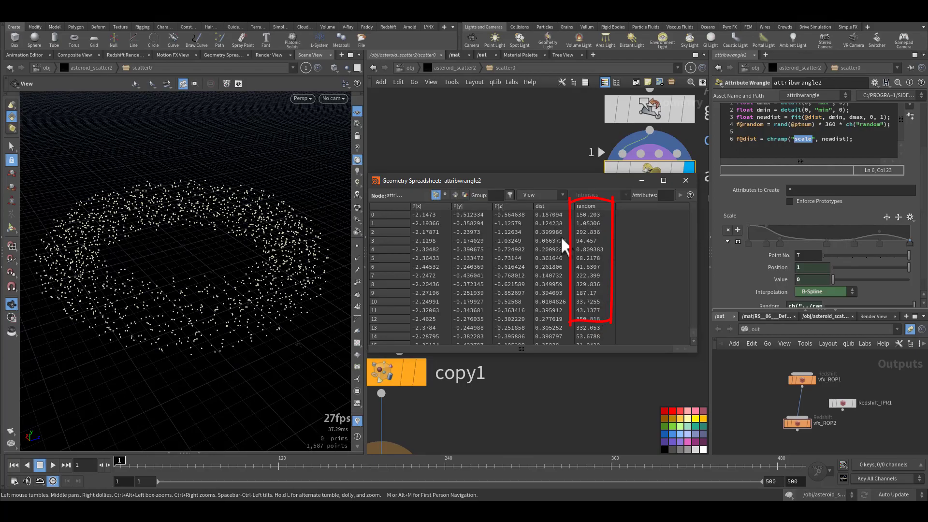
mouse_move(385, 369)
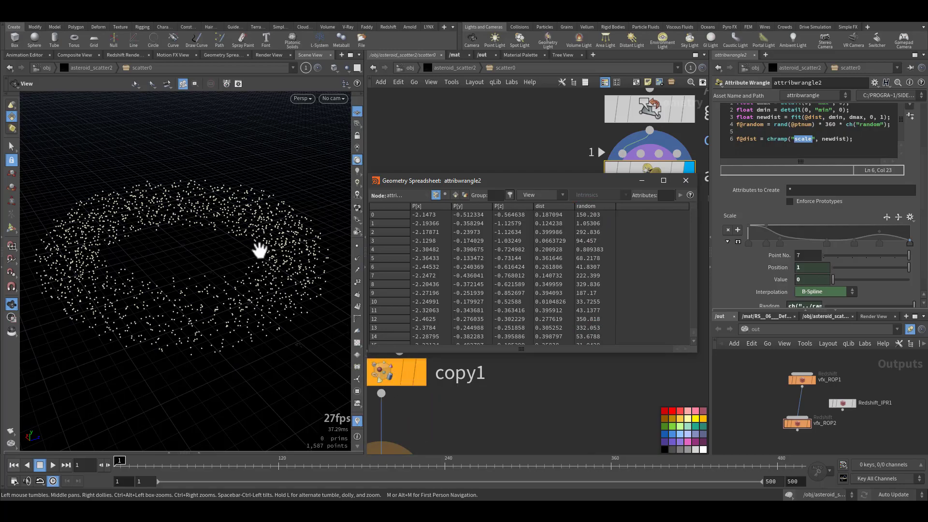
left_click(684, 177)
- Display copy1 and examine its stamp variables s and rnd with their dist and random value expressions
scroll(578, 164, "up", 2)
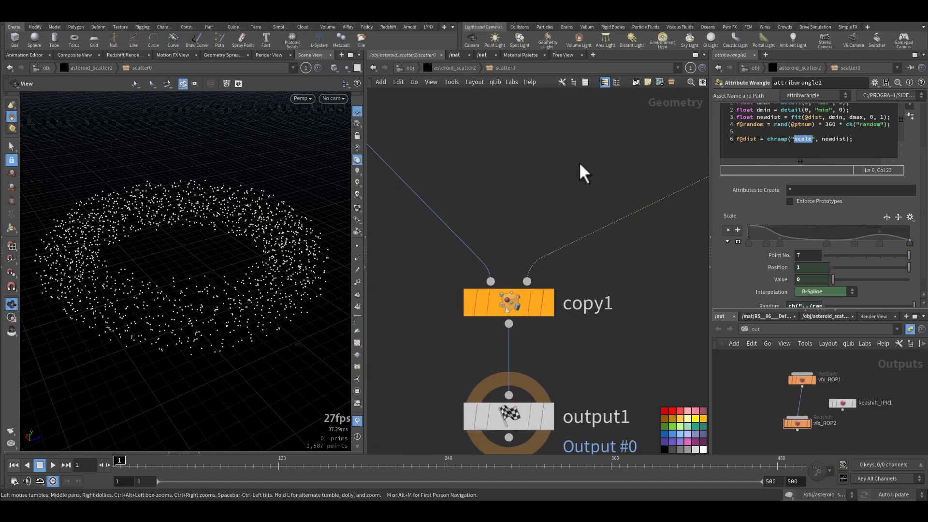
left_click(549, 312)
left_click(511, 301)
middle_click_drag(417, 269, 471, 297)
left_click_drag(462, 293, 575, 341)
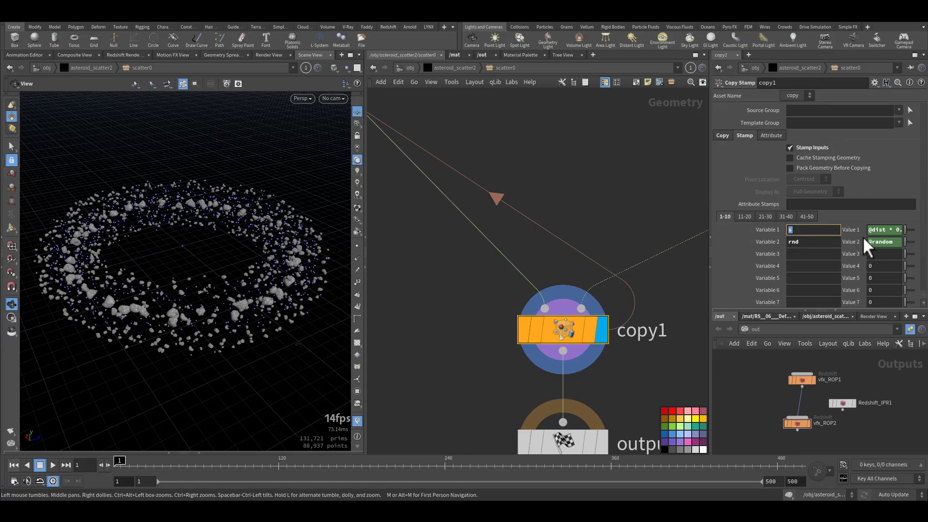
left_click_drag(886, 230, 898, 236)
left_click(889, 241)
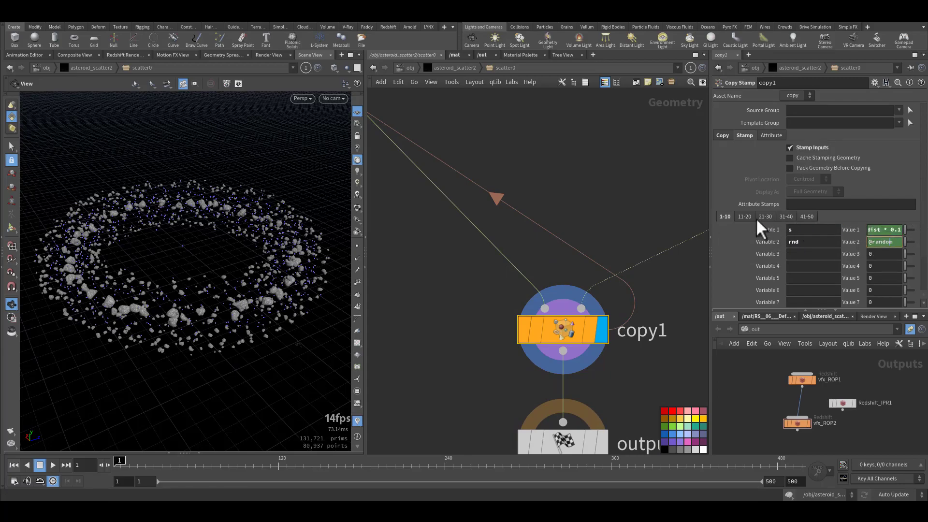
- Examine the stamp expressions in the Uniform Scale and Rotate parameters of scale_by_distance that reference copy1
middle_click_drag(560, 187, 682, 276)
middle_click_drag(482, 149, 592, 267)
left_click_drag(427, 169, 502, 208)
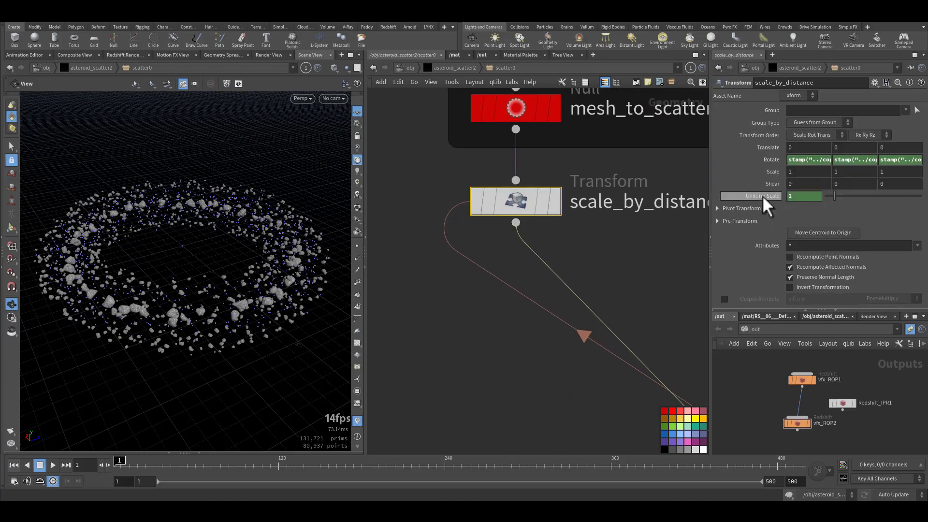
left_click(797, 196)
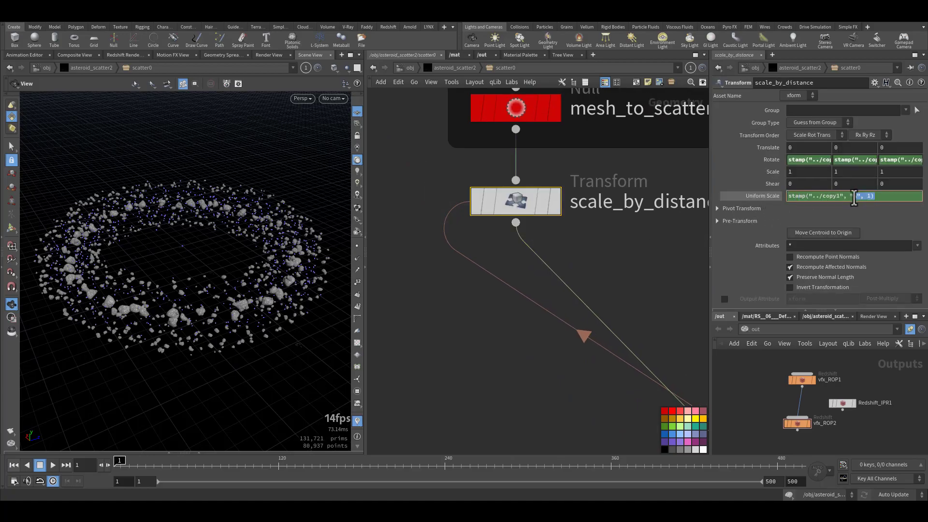
left_click(762, 160)
- Display output1 below copy1 and go up from scatter0 to the asteroid_scatter2 network
middle_click_drag(635, 297, 510, 206)
middle_click_drag(535, 372, 420, 203)
middle_click_drag(503, 322, 447, 265)
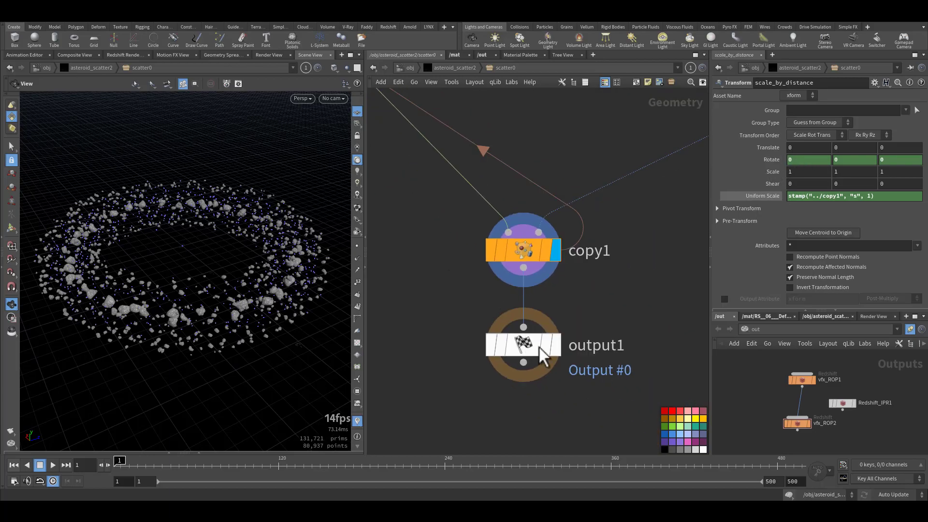
left_click(556, 346)
left_click(442, 68)
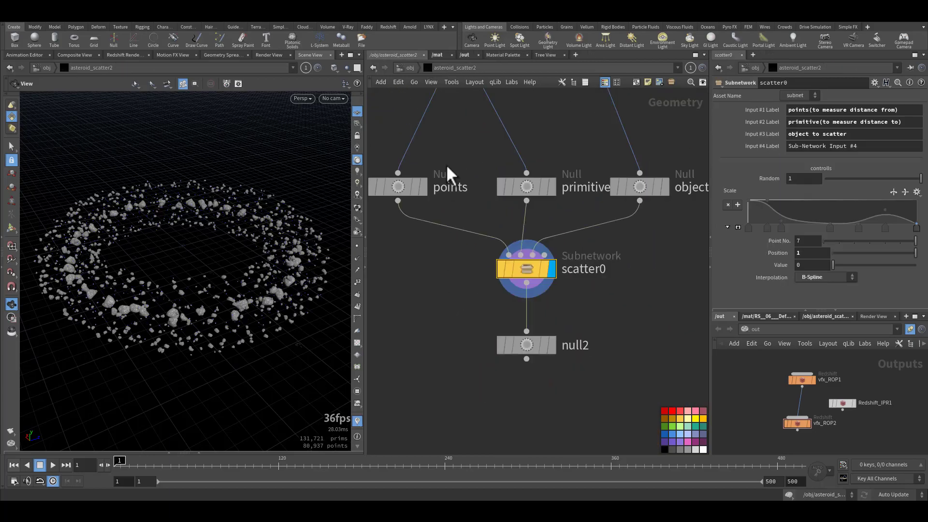
middle_click_drag(438, 283, 473, 231)
left_click(577, 302)
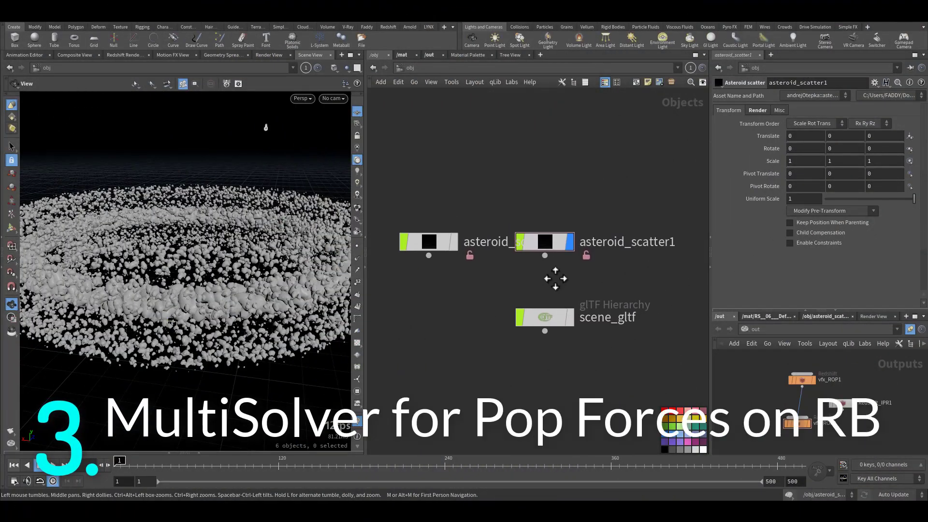
- Enter asteroid_scatter1 and look over its node chain from the input curves down to assemble1, null2 and popnet
double_click(543, 236)
middle_click_drag(494, 297, 504, 367)
middle_click_drag(493, 251, 515, 370)
scroll(517, 333, "down", 4)
left_click_drag(469, 161, 463, 265)
middle_click_drag(464, 280, 467, 198)
middle_click_drag(486, 257, 469, 179)
scroll(516, 238, "up", 4)
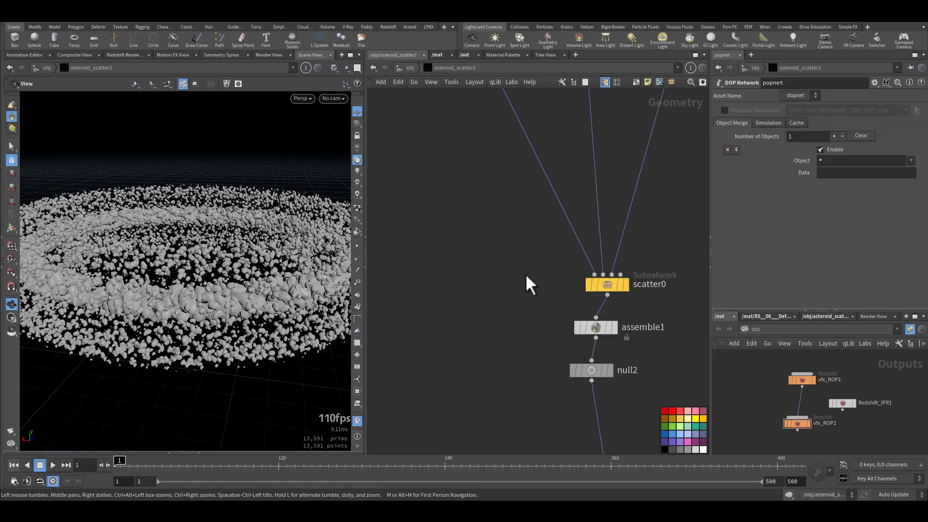
middle_click_drag(524, 270, 492, 236)
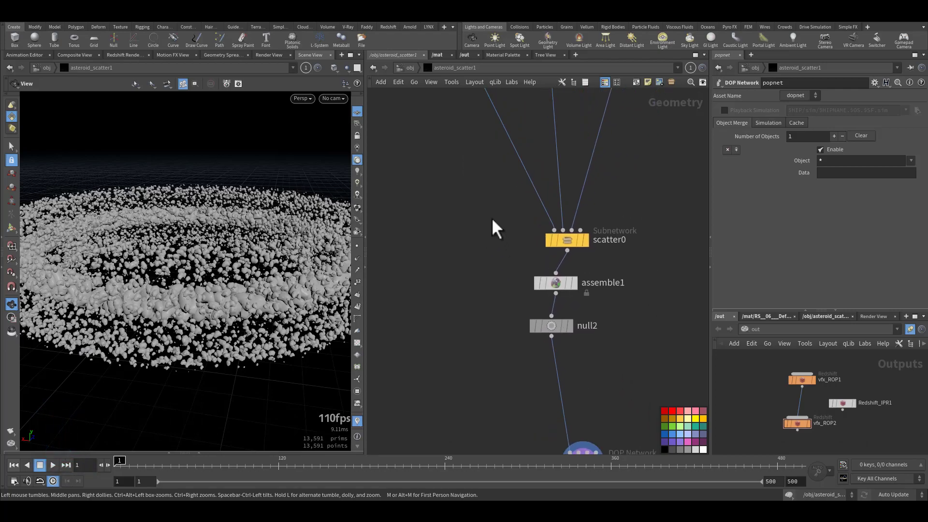
- Look inside asteroid_scatter1's loft subnetwork at its sweep-to-points chain, and return to the parent network
middle_click_drag(491, 221, 486, 333)
middle_click_drag(485, 254, 486, 393)
middle_click_drag(477, 209, 530, 271)
double_click(538, 269)
scroll(539, 286, "up", 2)
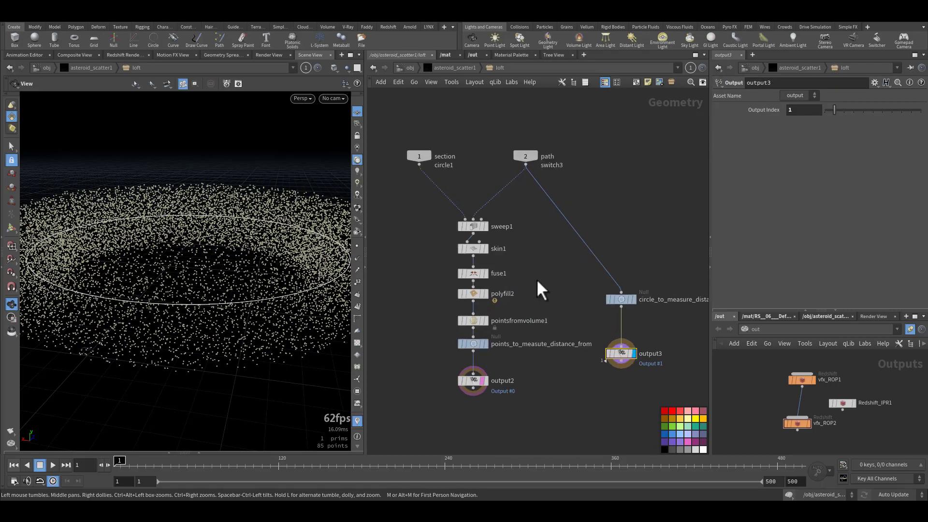
left_click(452, 69)
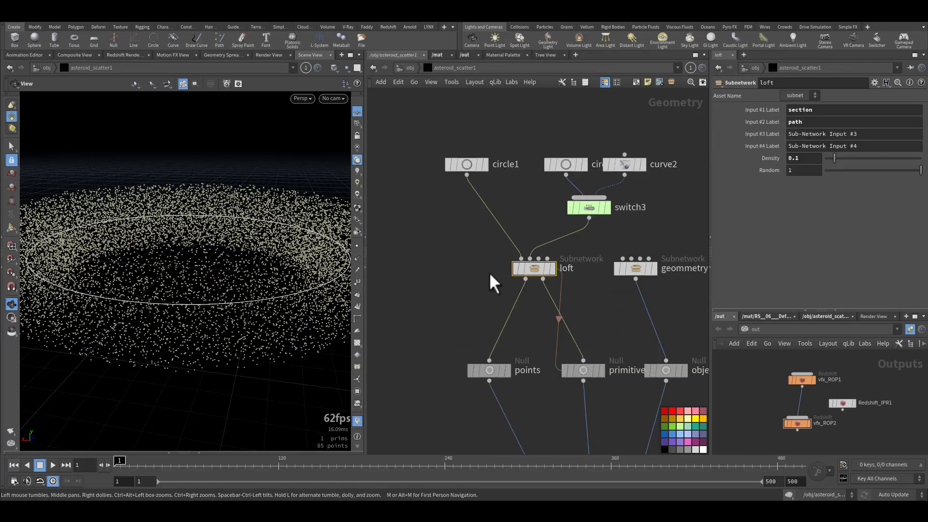
- Look inside asteroid_scatter1's scatter0 subnetwork at scale_by_distance and copy1's stamp variables, and return to the parent network
middle_click_drag(531, 374, 480, 239)
middle_click_drag(517, 327, 503, 178)
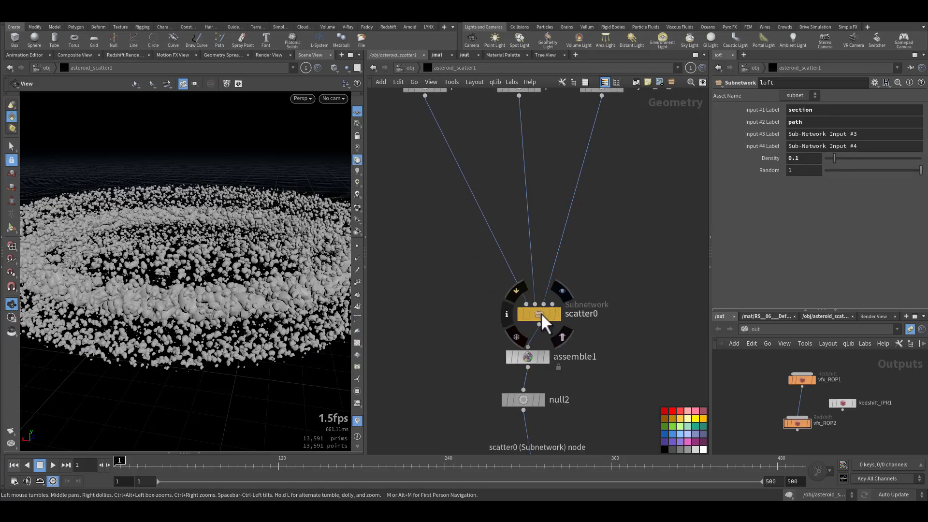
double_click(540, 313)
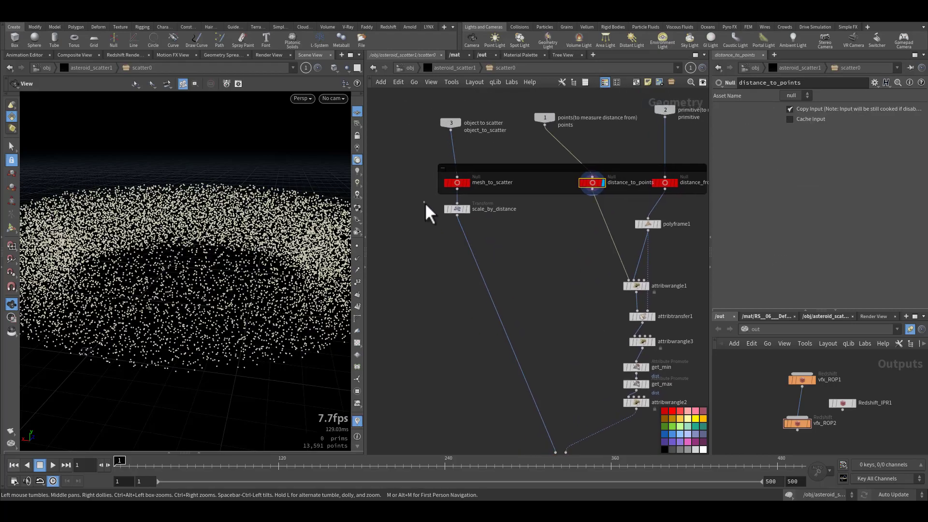
left_click(457, 210)
middle_click_drag(556, 282, 530, 168)
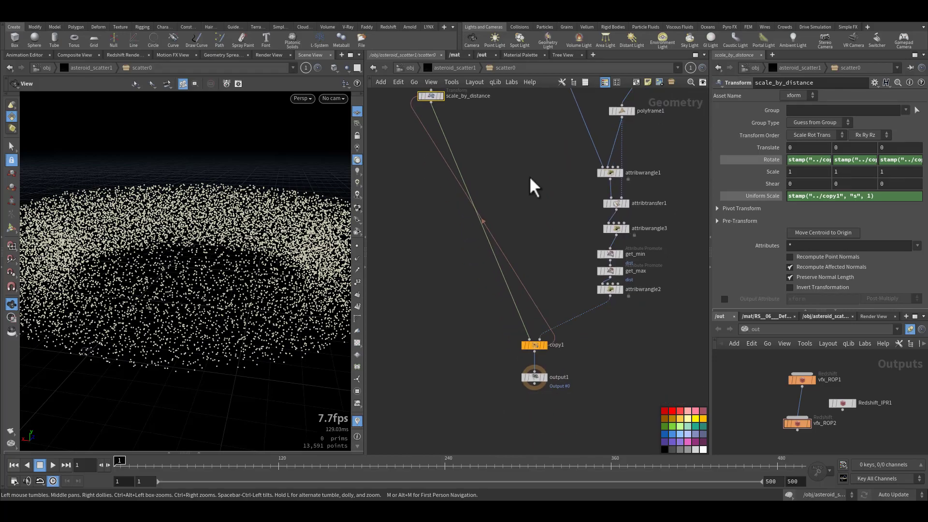
left_click(549, 228)
middle_click_drag(588, 193, 559, 242)
left_click(508, 364)
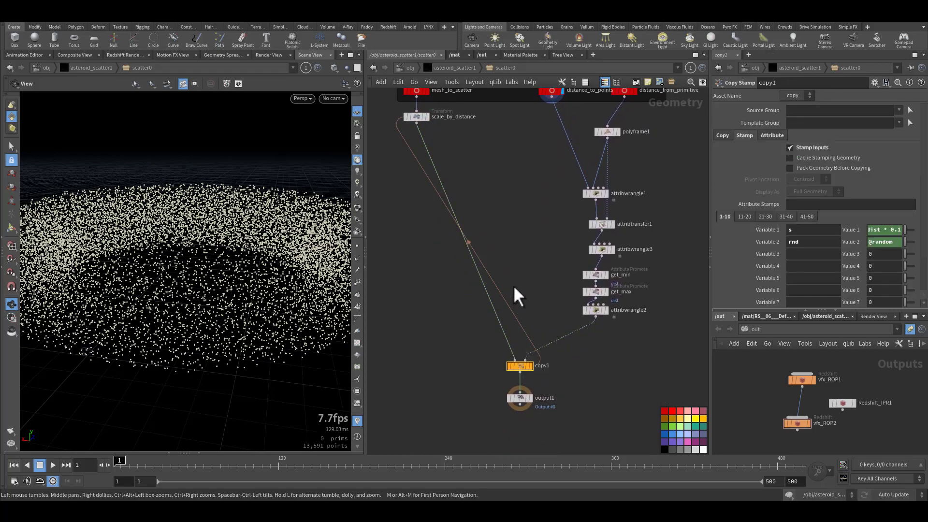
key("u")
- Check pointsfromvolume1 inside the loft subnetwork, return to the parent network and reset the loft's Density to its default of 0.2
middle_click_drag(456, 269, 555, 233)
left_click(496, 237)
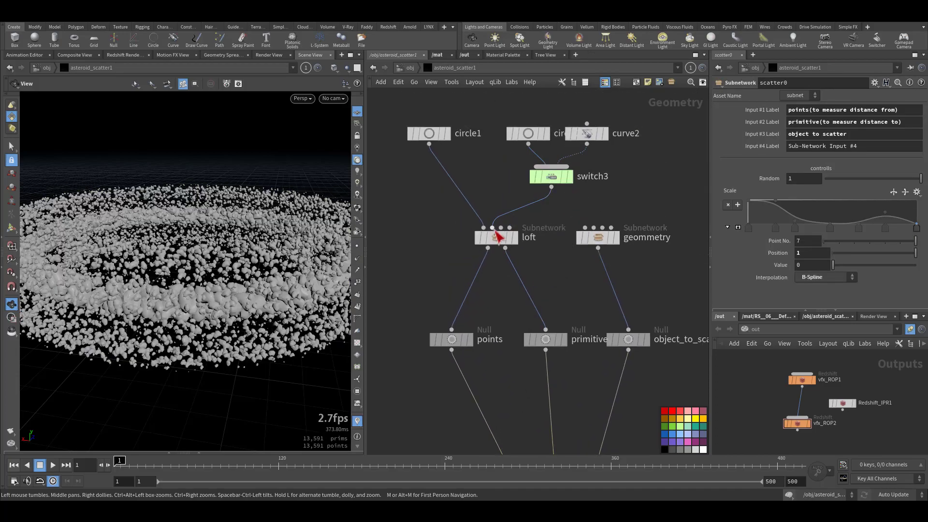
double_click(492, 237)
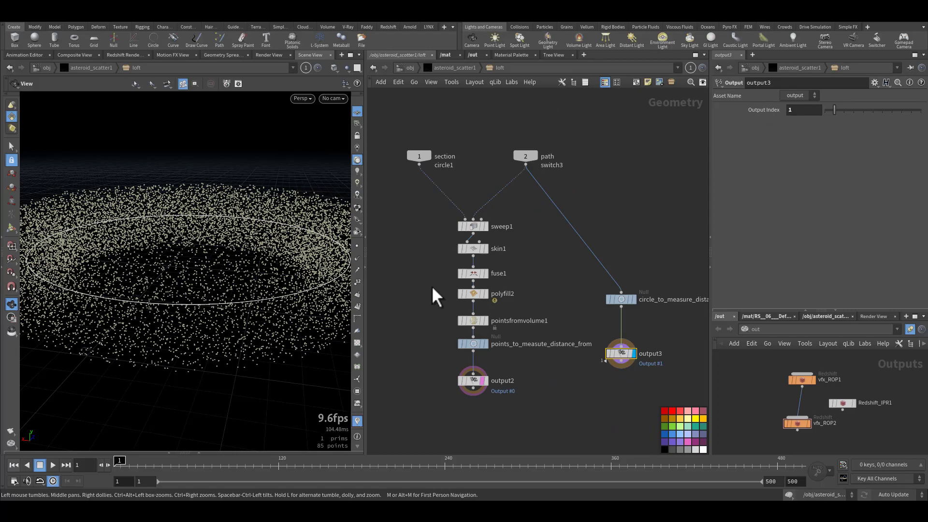
left_click(473, 321)
left_click(761, 161)
left_click(451, 68)
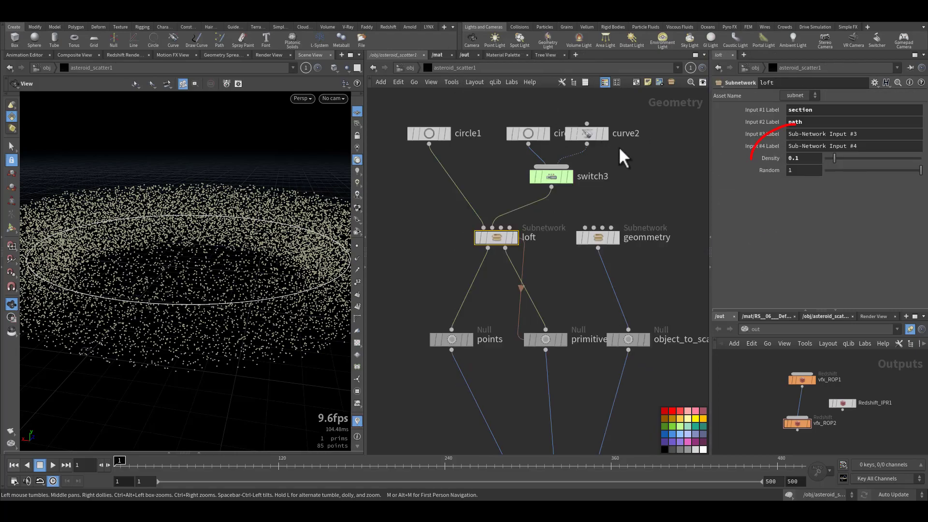
middle_click(770, 154, "ctrl")
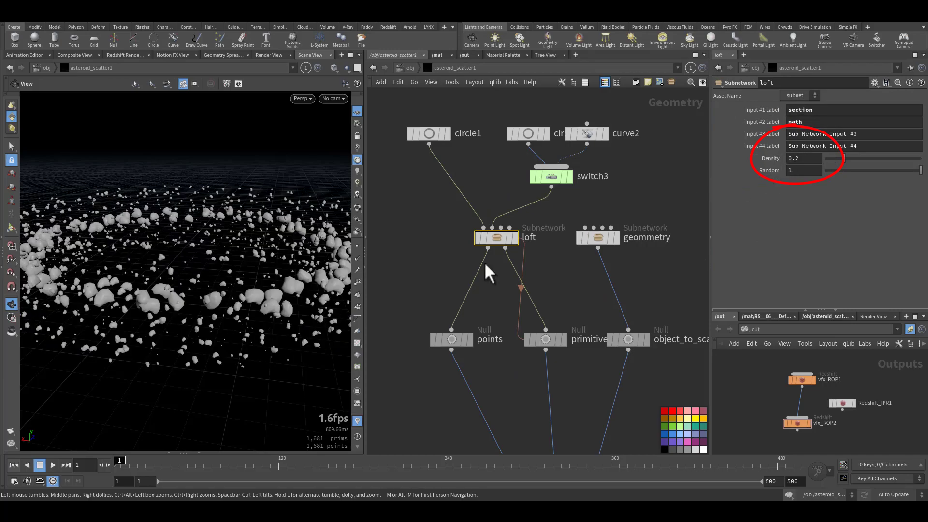
- Display assemble1 below scatter0 and check its packed primitive settings against the asteroid ring in the viewport
middle_click_drag(407, 294, 428, 164)
middle_click_drag(455, 302, 466, 192)
middle_click_drag(481, 262, 489, 203)
left_click(575, 251)
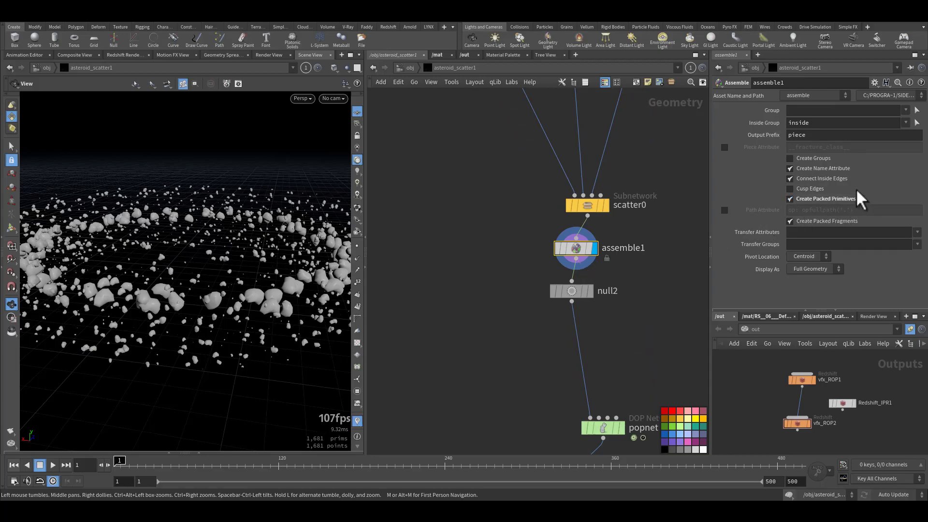
left_click_drag(310, 271, 258, 282)
- Rename the popnet DOP network to RBDnet and display null2 above it
middle_click_drag(429, 331, 405, 269)
double_click(611, 366)
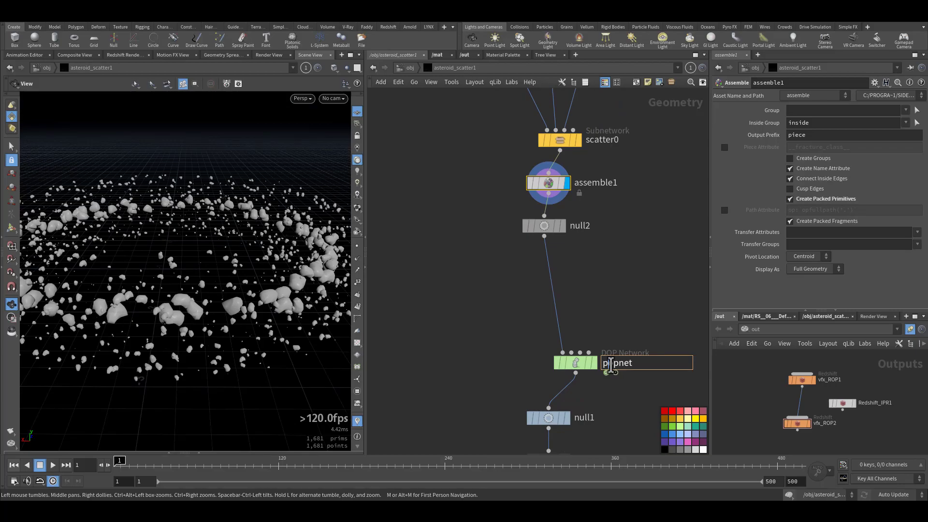
left_click_drag(617, 365, 590, 358)
mouse_move(589, 358)
type("RB")
type("D")
key("Return")
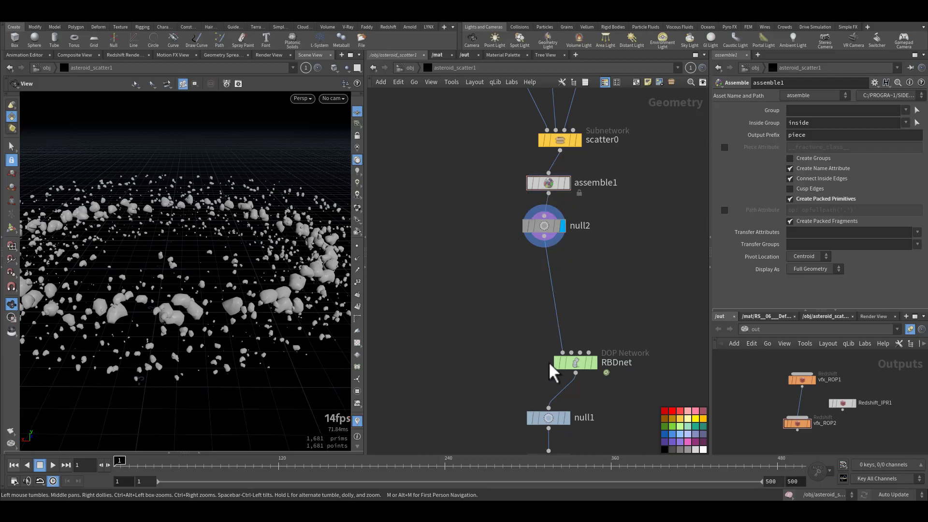
- Enter RBDnet, check rbdpackedobject1 and turn on popaxisforce1's guide to view its torus around the asteroid ring
double_click(575, 362)
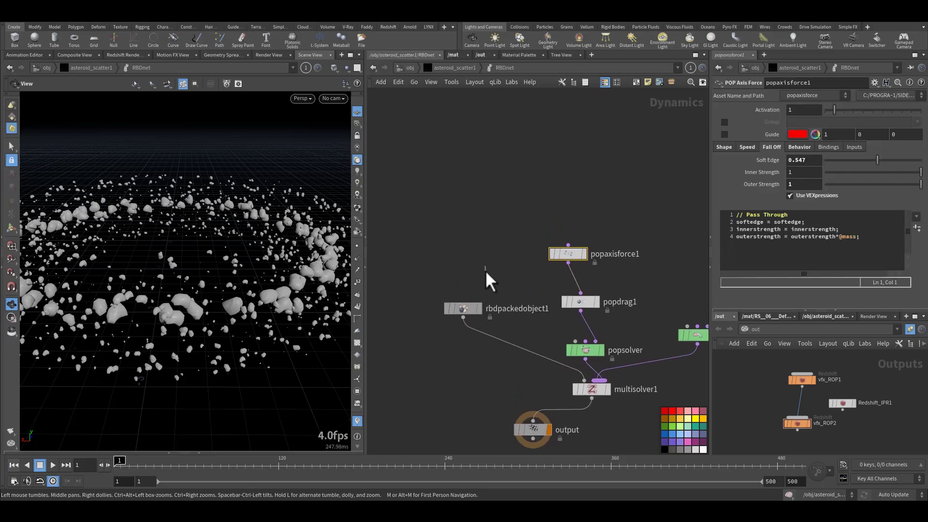
left_click(462, 308)
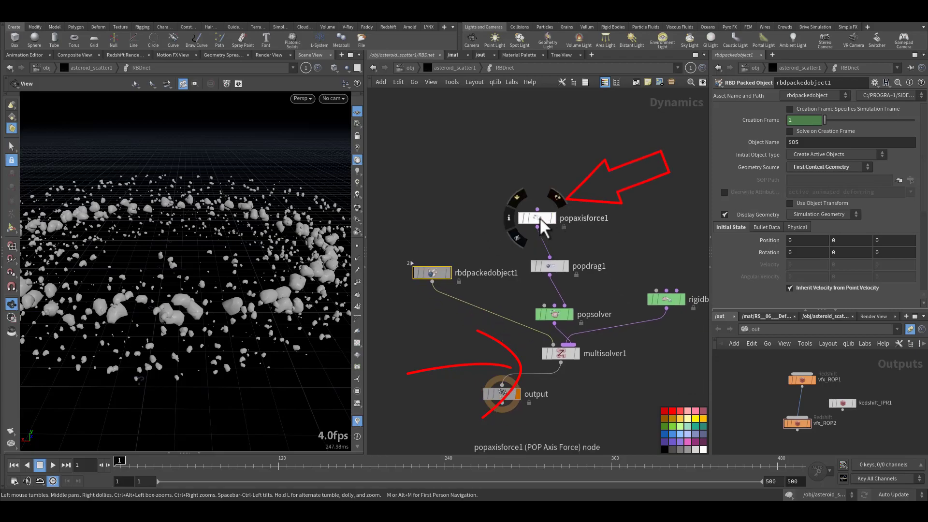
left_click(539, 218)
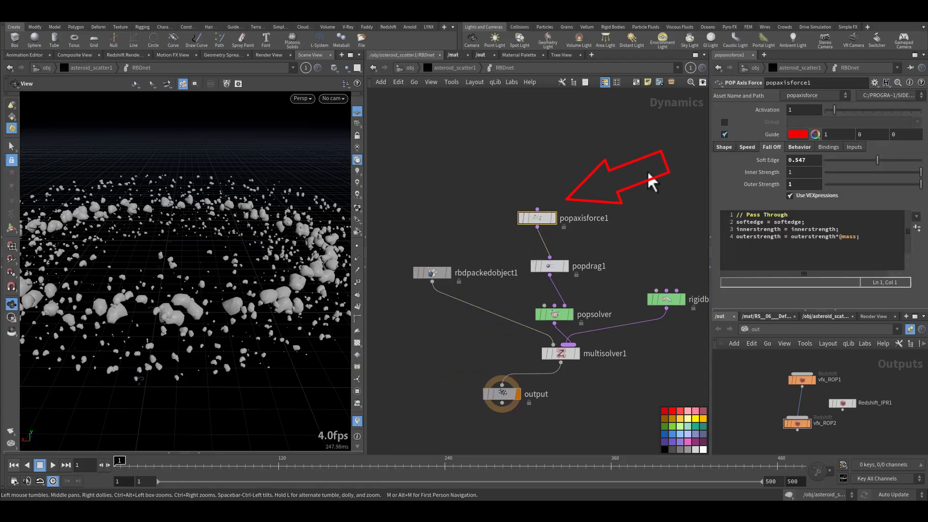
left_click_drag(201, 268, 224, 309)
right_click_drag(224, 308, 133, 244)
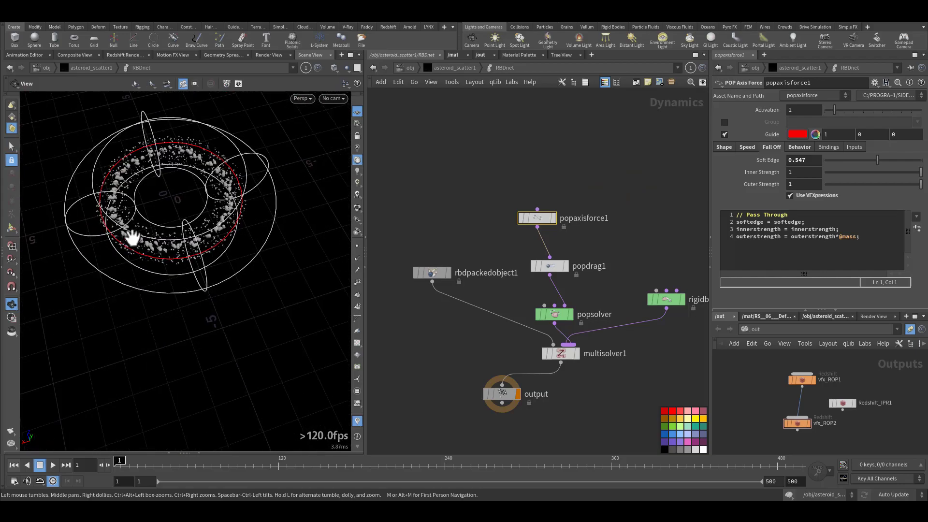
middle_click_drag(520, 297, 500, 267)
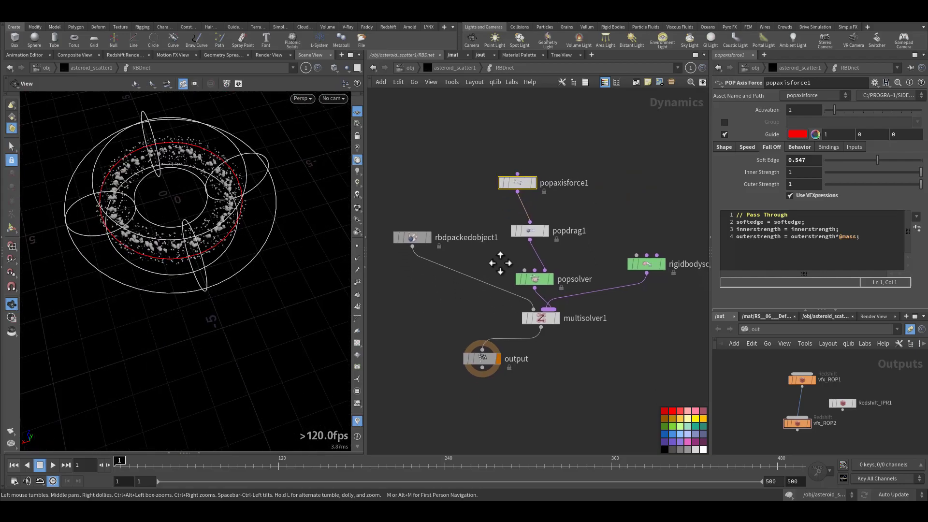
- Check popdrag1's air resistance and VEXpression, multisolver1's input operators and the contents of popsolver
scroll(543, 272, "up", 3)
left_click(529, 223)
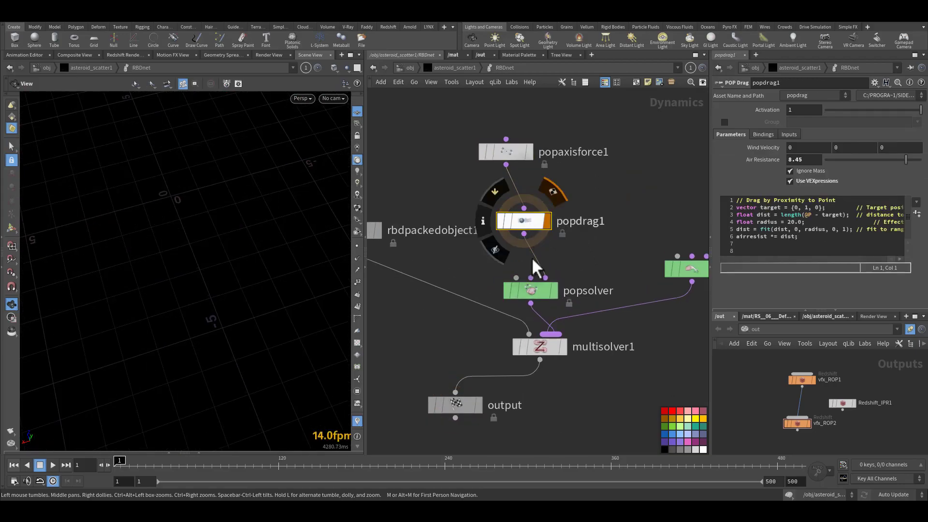
middle_click_drag(600, 257, 586, 206)
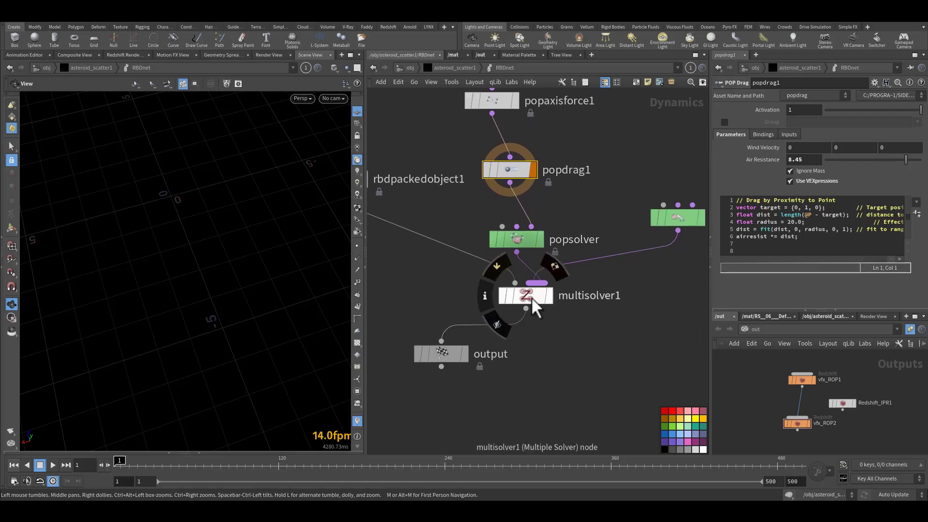
left_click(531, 296)
key("i")
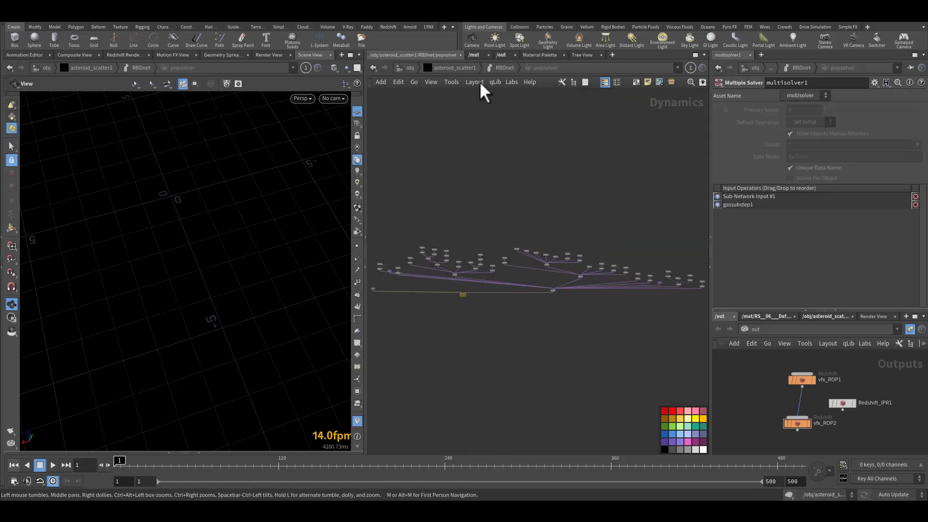
key("u")
middle_click_drag(594, 216, 539, 213)
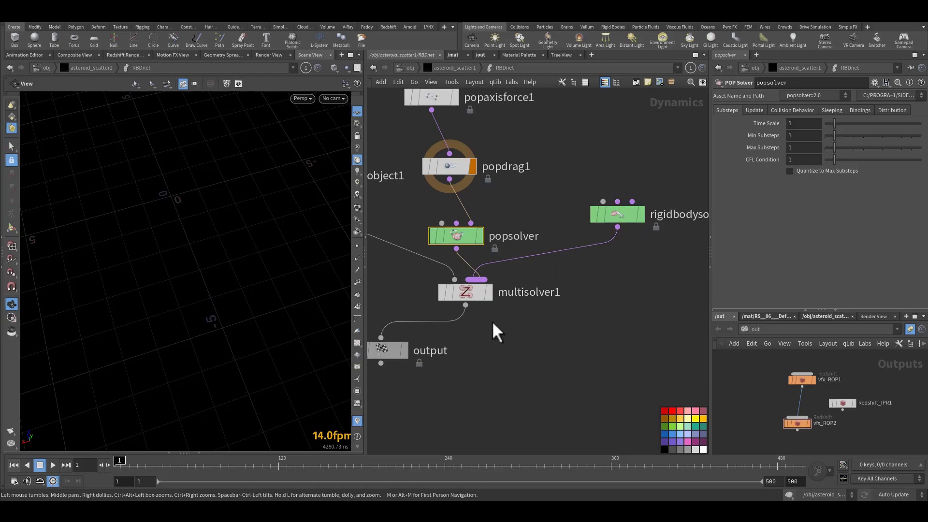
middle_click_drag(491, 316, 627, 296)
- Display the output node, play the simulation with the viewport grid hidden, and rewind to the first frame
left_click(542, 333)
key("Up")
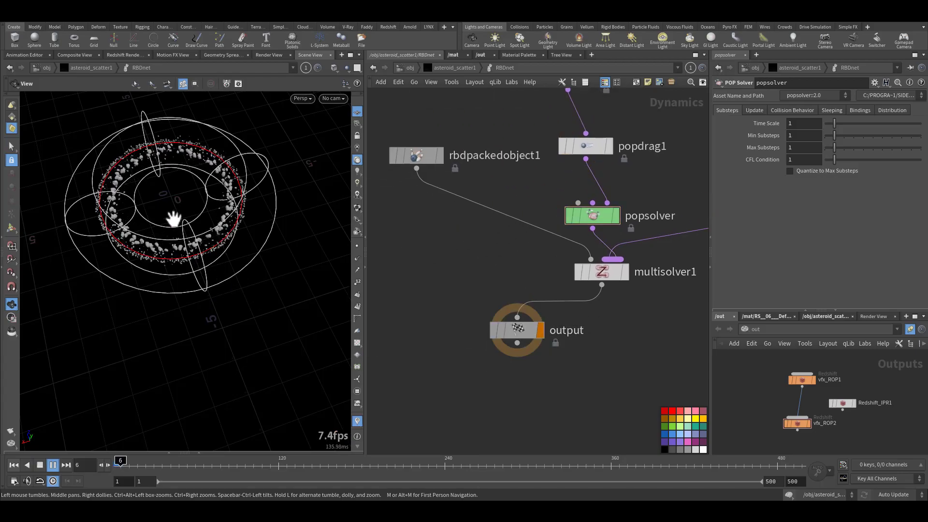
right_click_drag(221, 215, 293, 202)
middle_click_drag(322, 108, 339, 131)
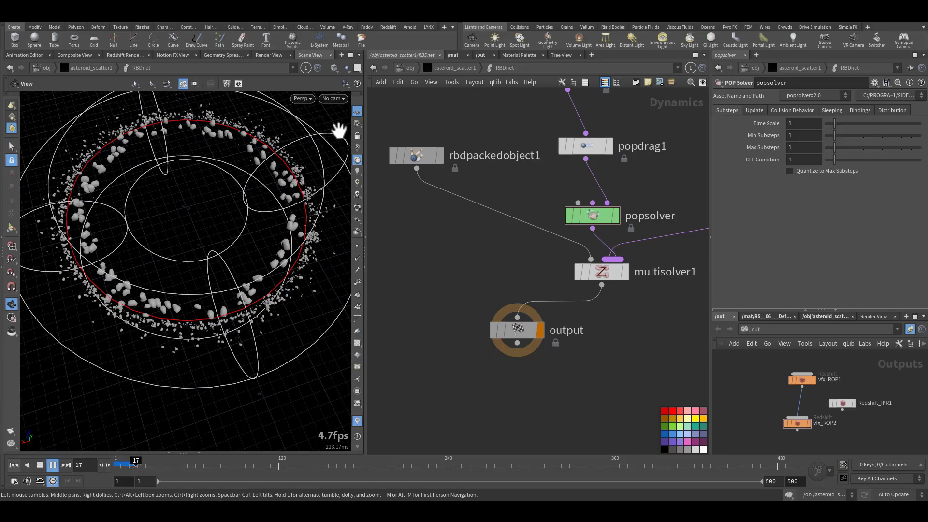
left_click(357, 112)
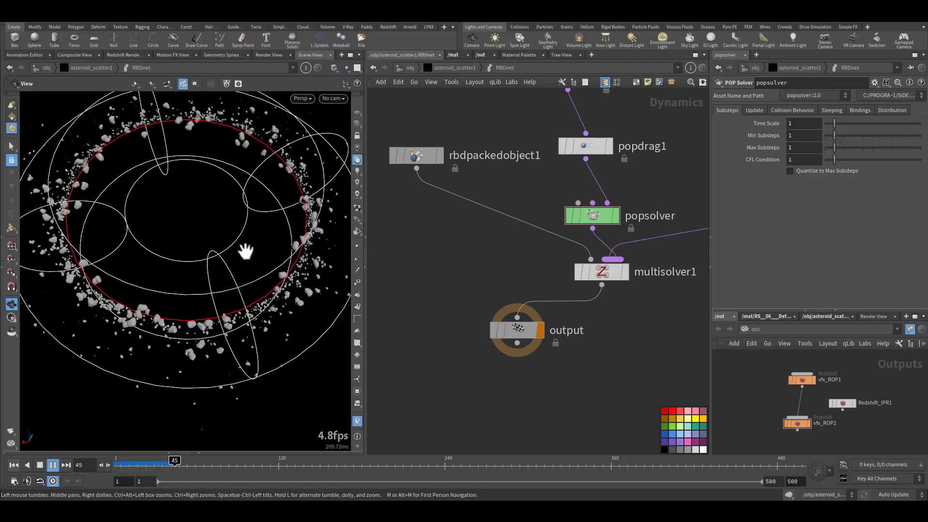
key("Up")
key("ctrl+Up")
- Check popaxisforce1's torus radius and height, its orbit, lift and suction speeds, and the mass-based speed expressions
mouse_move(525, 195)
middle_mouse_down()
mouse_move(508, 202)
mouse_move(433, 308)
middle_mouse_up()
left_click_drag(424, 173, 508, 221)
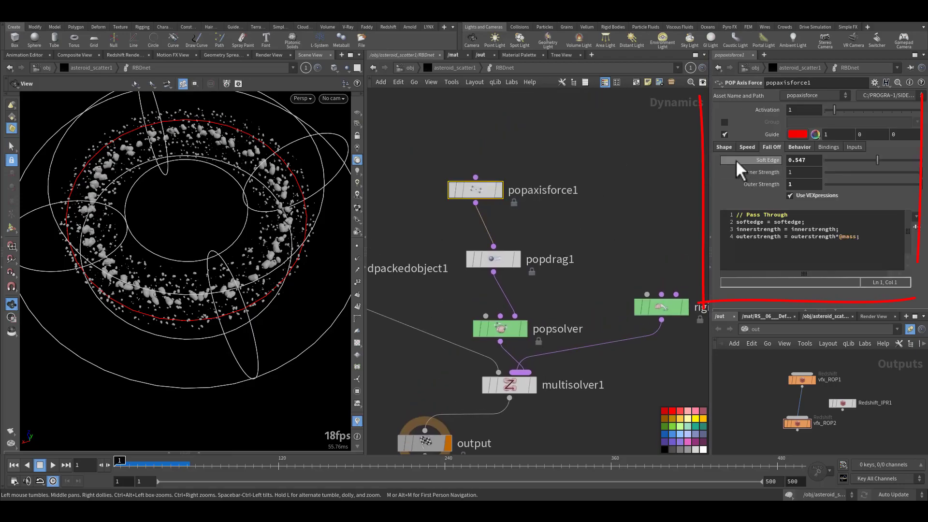
left_click(724, 147)
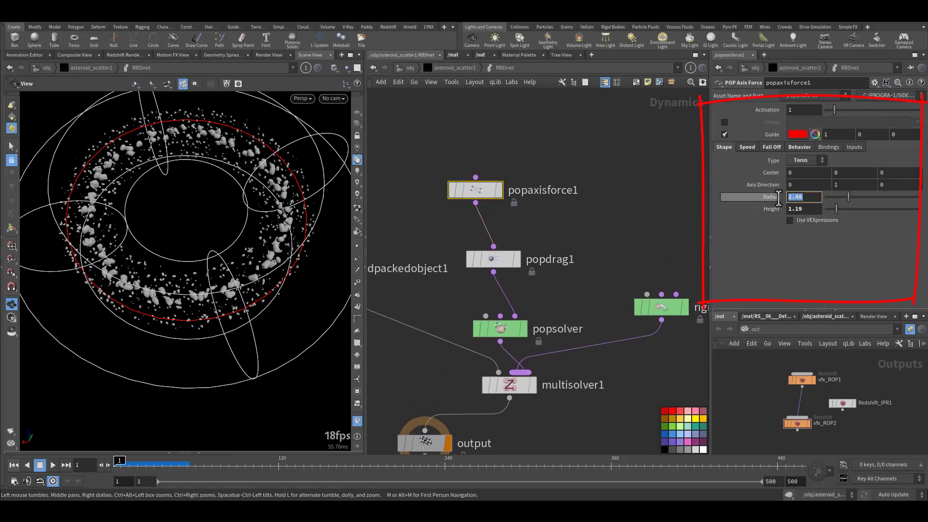
left_click(804, 209)
left_click(746, 147)
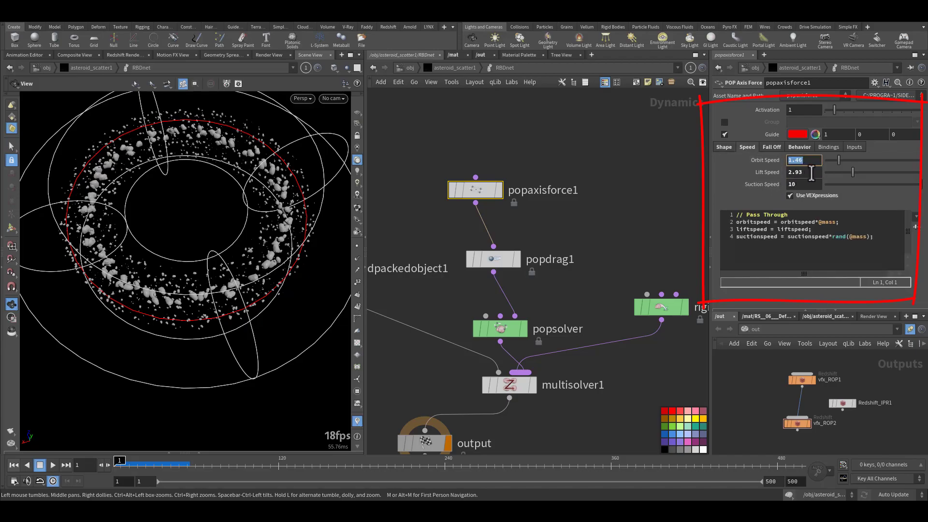
left_click(801, 184)
left_click_drag(818, 222, 831, 222)
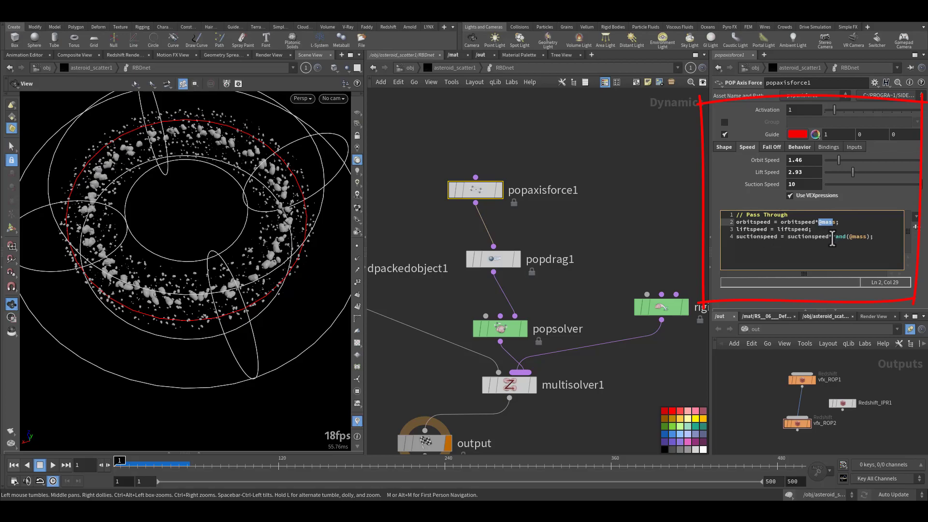
left_click_drag(832, 238, 863, 237)
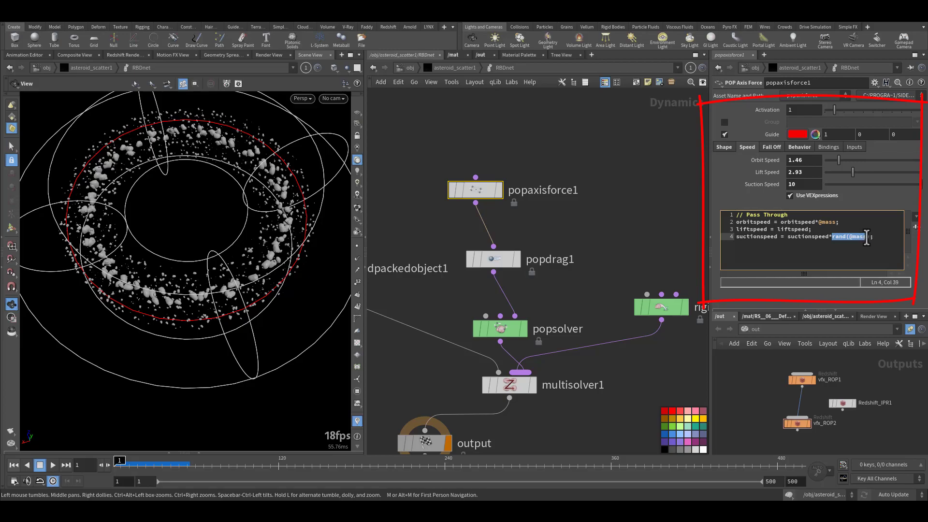
- Check popaxisforce1's falloff soft edge, its mass-based outer strength expression, and the mass, wind and air resistance behavior settings
left_click(771, 147)
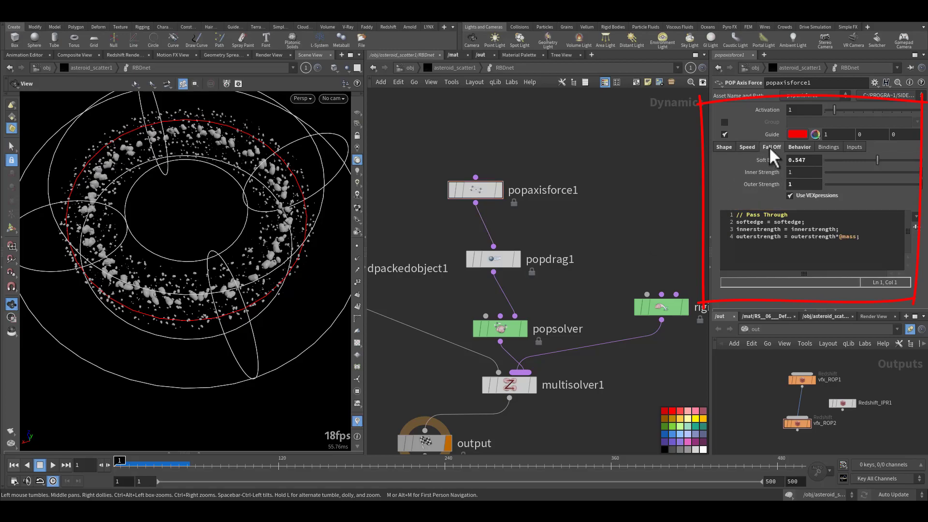
left_click(855, 237)
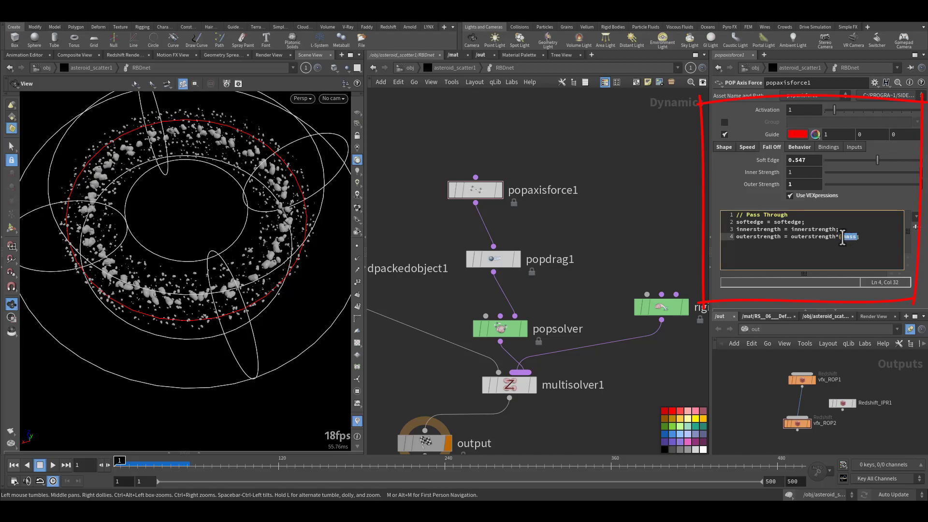
left_click(804, 161)
type("47")
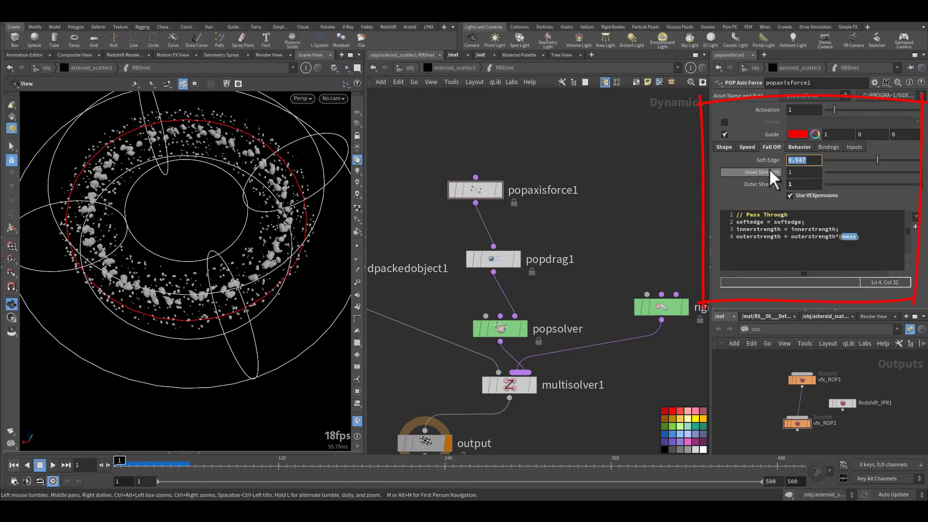
left_click(799, 147)
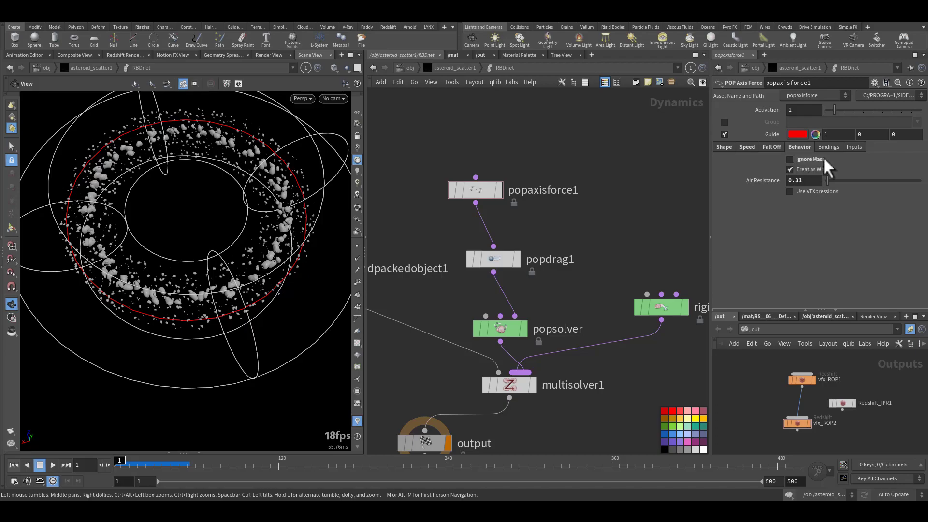
- Inspect the asteroids up close, replay the ring simulation with the whole torus in view and rewind to the first frame
right_click_drag(250, 246, 379, 256)
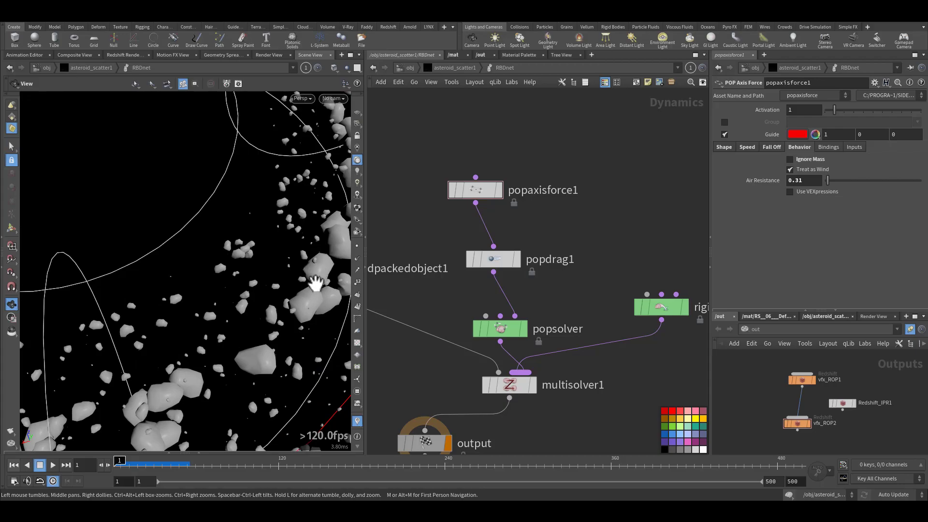
right_click_drag(265, 294, 150, 321)
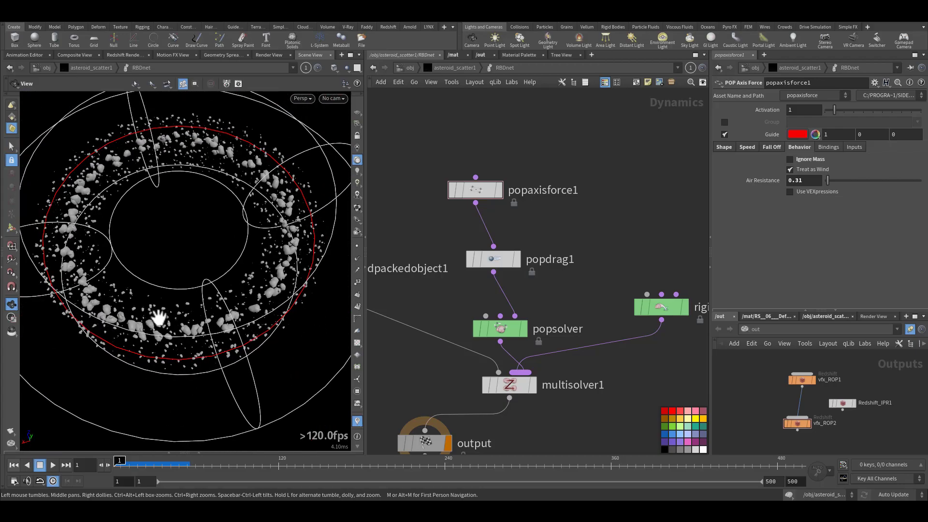
left_click(52, 464)
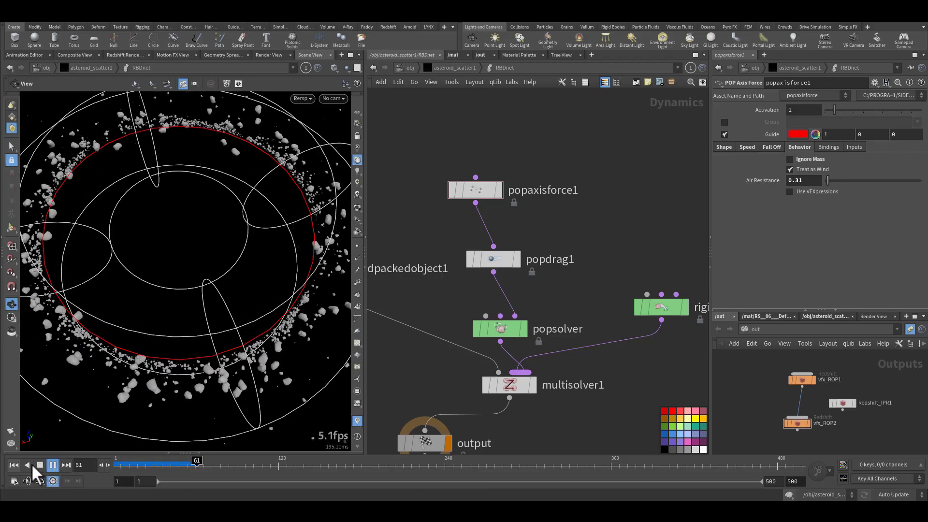
key("ctrl+Up")
scroll(258, 302, "down", 3)
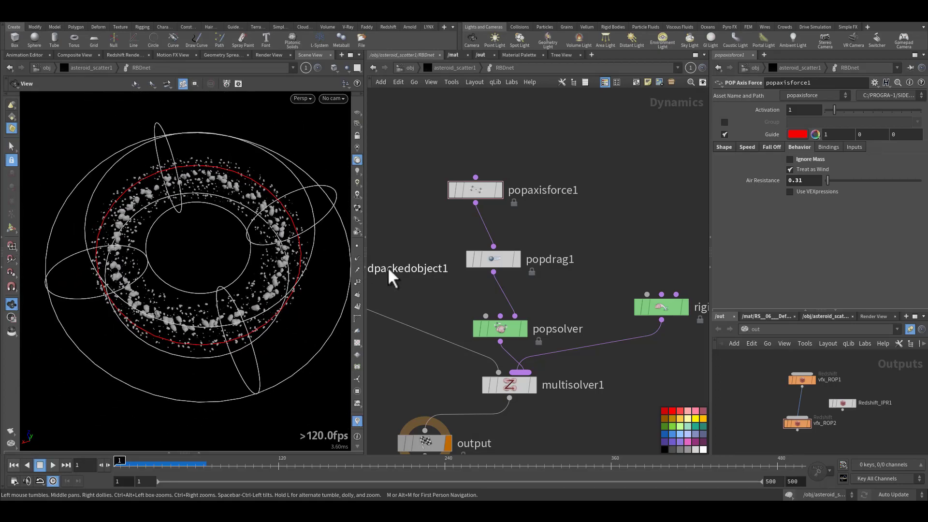
- Return to the asteroid_scatter1 network, display null1 below RBDnet and check its info, and display unpack1
middle_click_drag(439, 325, 529, 251)
key("u")
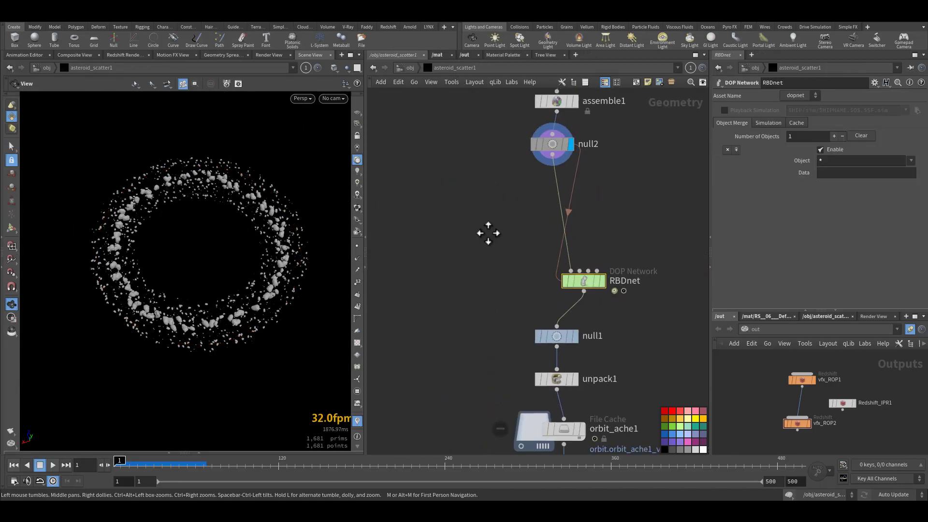
left_click(563, 329)
middle_click_drag(511, 345, 500, 290)
mouse_move(562, 313)
middle_click(550, 272)
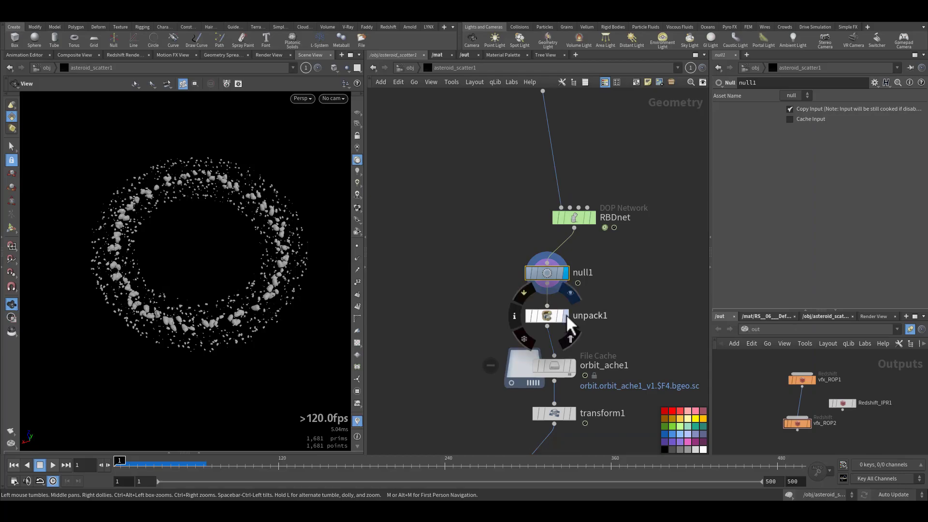
left_click(558, 316)
middle_click_drag(551, 372, 532, 296)
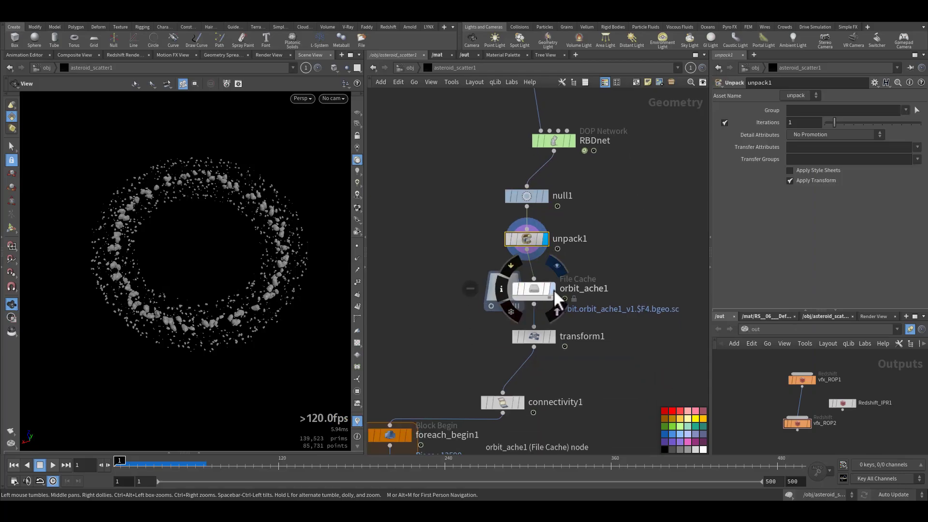
- Bypass the orbit_ache1 file cache below unpack1
middle_click_drag(470, 336, 538, 313)
left_click(581, 247)
middle_click_drag(512, 353, 489, 287)
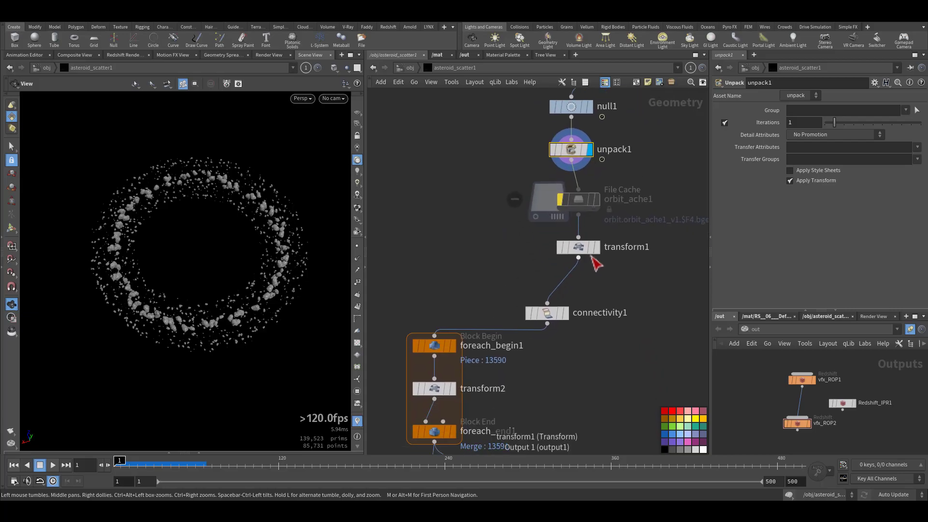
- Display transform1, check its frame-driven Y rotation expression, and play the resulting orbit before rewinding to the first frame
left_click(596, 247)
left_click(579, 247)
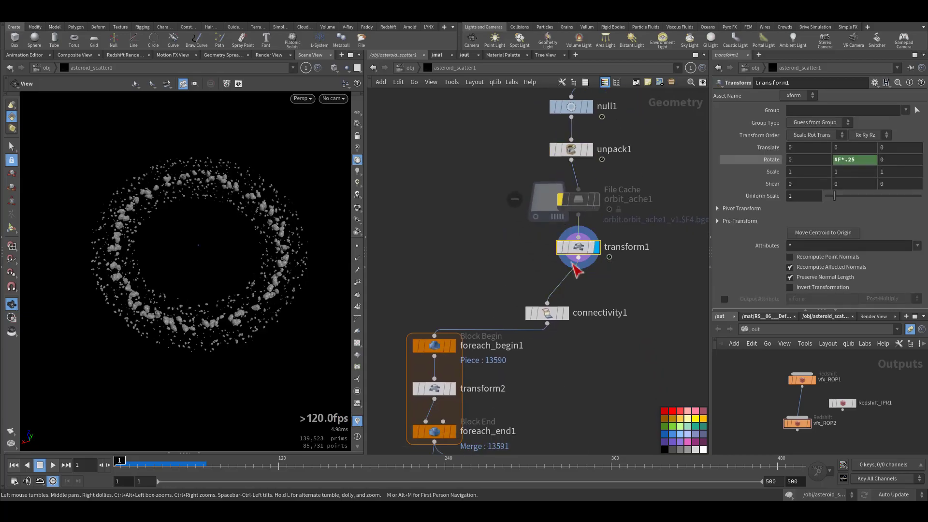
left_click(860, 160)
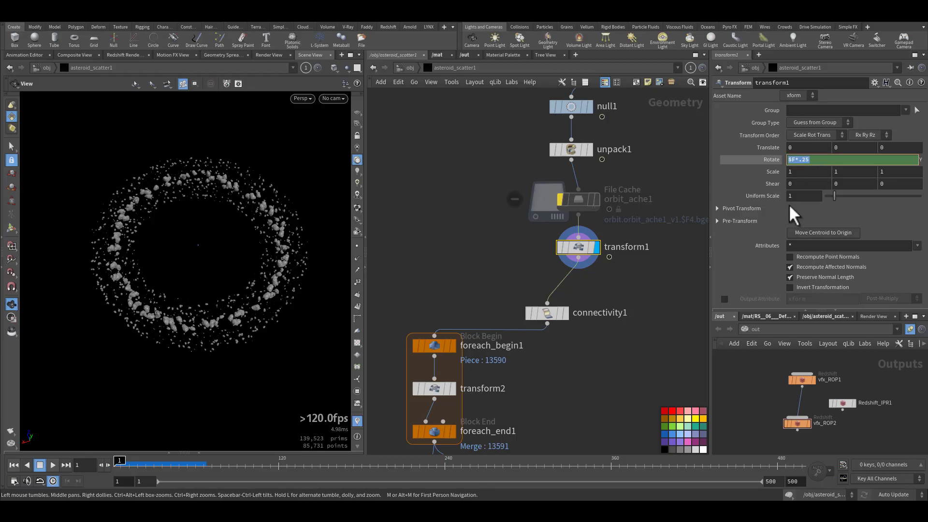
left_click(53, 465)
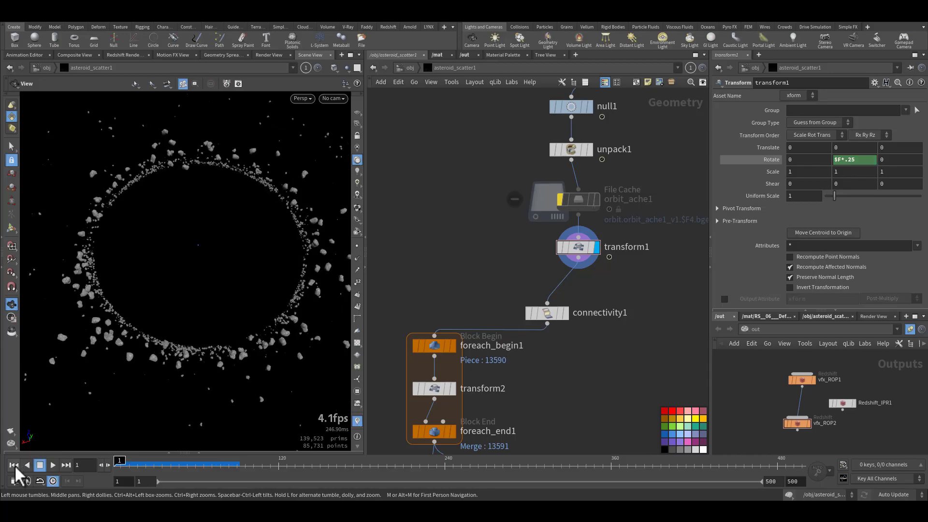
left_click(14, 465)
- Display connectivity1 to check its class attribute settings, and display foreach_begin1 to inspect a single asteroid piece
left_click(565, 313)
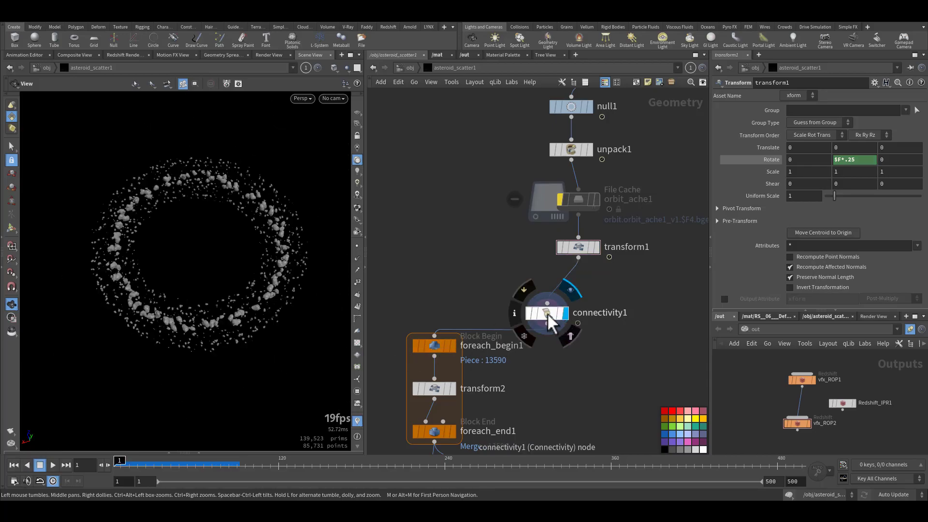
left_click(547, 313)
middle_click_drag(525, 394, 575, 303)
scroll(532, 301, "up", 2)
middle_click_drag(532, 348, 603, 319)
scroll(603, 309, "up", 2)
mouse_move(538, 239)
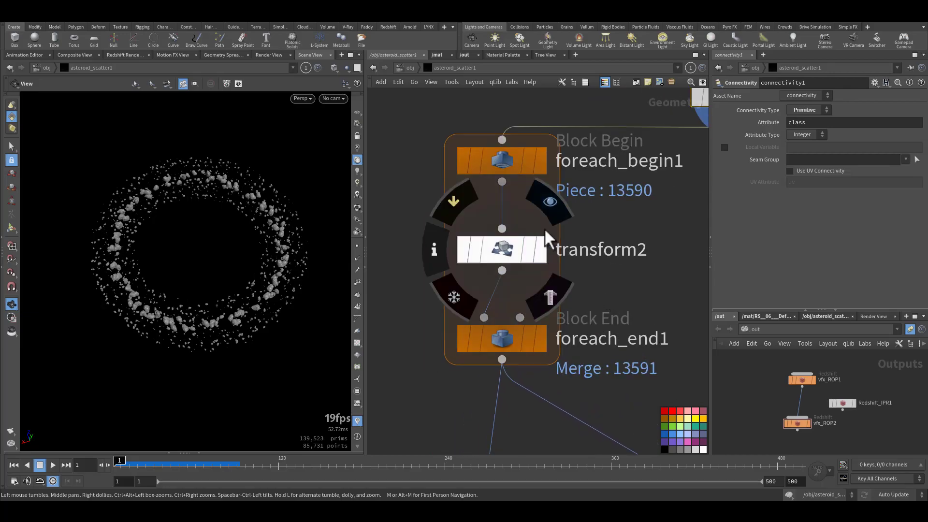
left_click(541, 162)
key("space+g")
mouse_move(185, 281)
left_mouse_down()
mouse_move(303, 254)
mouse_move(170, 281)
left_mouse_up()
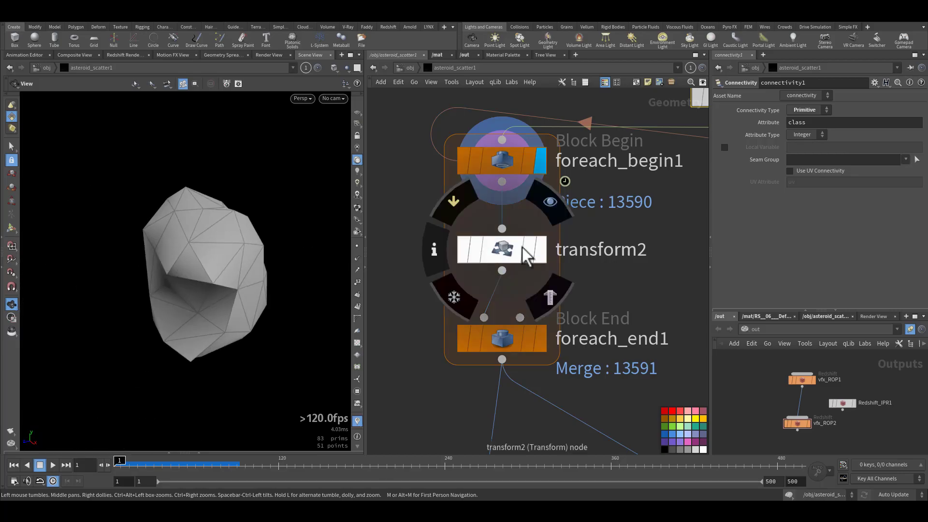
- Display transform2 to check its uniform scale and centroid pivot, and display foreach_end1 with the whole ring in view
left_click(539, 249)
left_click(504, 252)
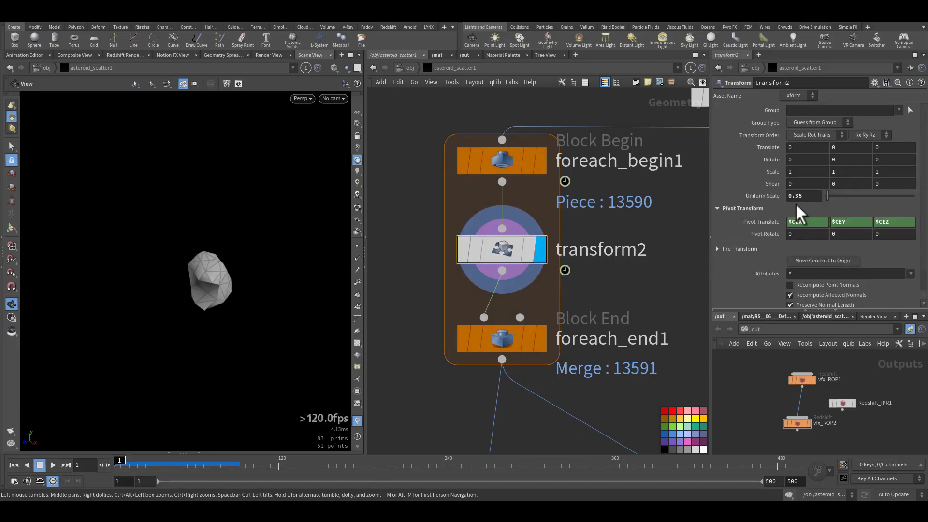
left_click(539, 340)
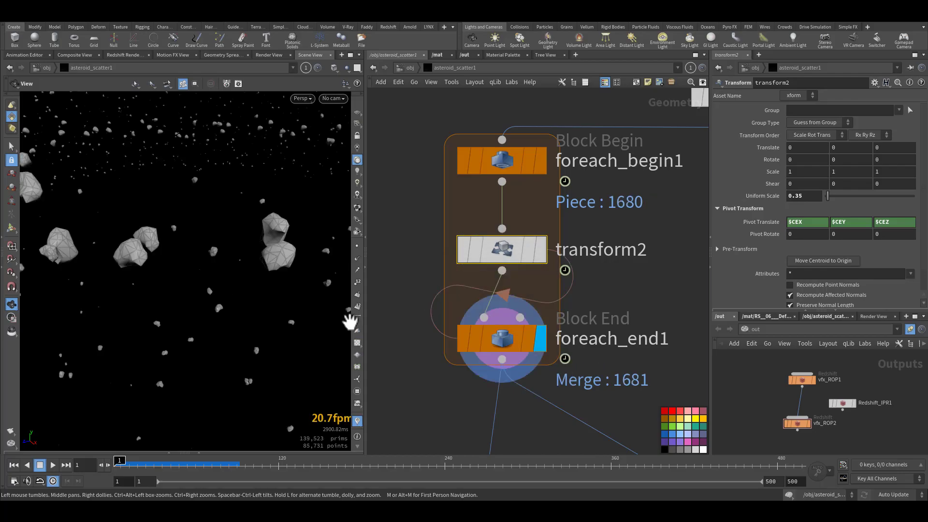
right_click_drag(239, 302, 26, 362)
right_click_drag(193, 309, 126, 316)
left_click_drag(187, 296, 189, 334)
middle_click_drag(208, 291, 206, 348)
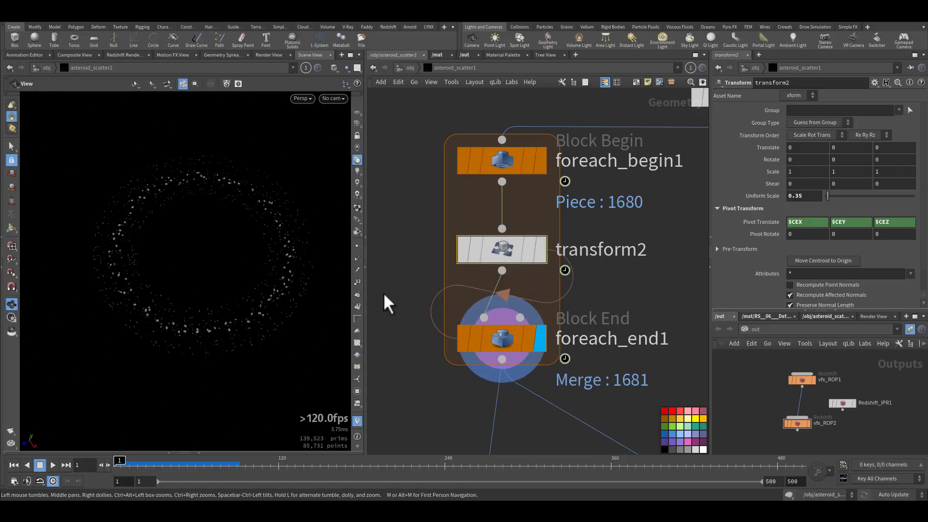
- Turn off the bypass on the orbit_ache1 file cache above transform1
middle_click_drag(616, 242, 558, 365)
middle_click_drag(676, 264, 568, 386)
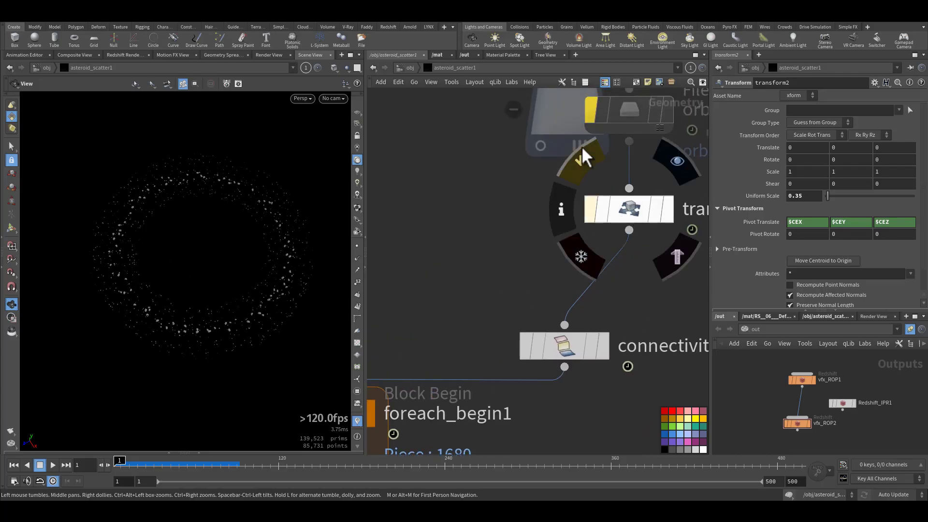
mouse_move(600, 111)
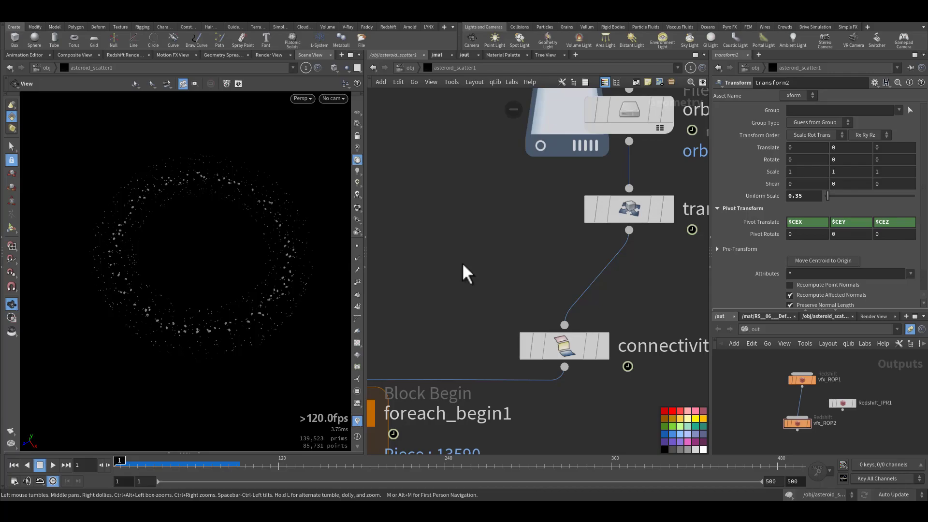
- Go to frame 41 and inspect the scaled asteroid ring from a closer, tilted view
right_click_drag(237, 317, 197, 314)
middle_click_drag(197, 314, 221, 337)
left_click(169, 464)
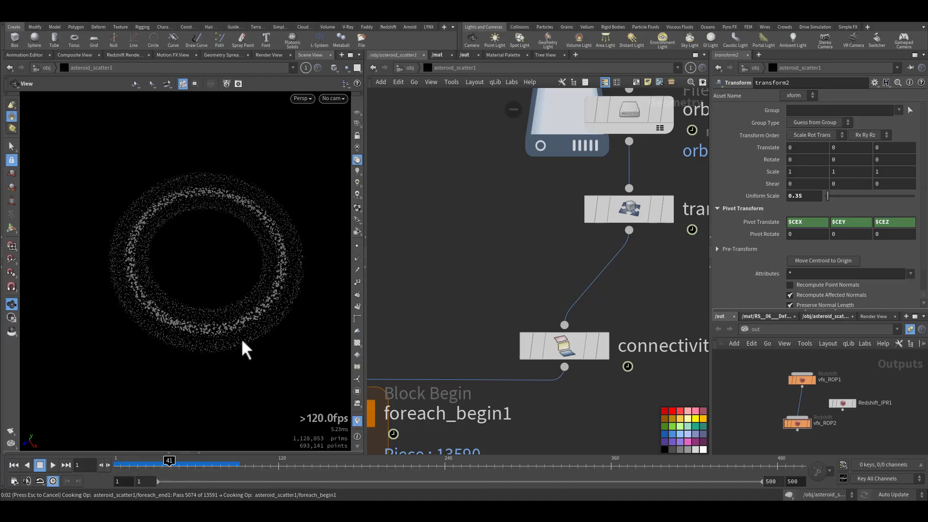
left_click_drag(213, 349, 277, 323)
right_click_drag(277, 323, 300, 310)
middle_click_drag(280, 314, 222, 232)
right_click_drag(290, 284, 203, 306)
middle_click_drag(225, 300, 201, 334)
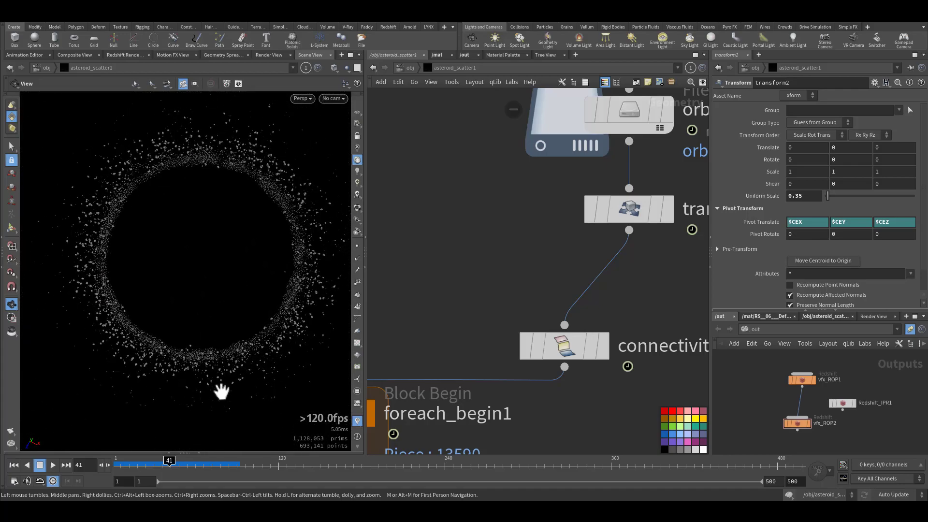
- Display retime1 below foreach_end1 to check its evaluation mode, speed and frame range settings
middle_click_drag(393, 382, 456, 211)
scroll(426, 370, "up", 1)
middle_click_drag(449, 318, 421, 223)
scroll(456, 317, "down", 6)
middle_click_drag(476, 340, 484, 272)
scroll(526, 306, "up", 2)
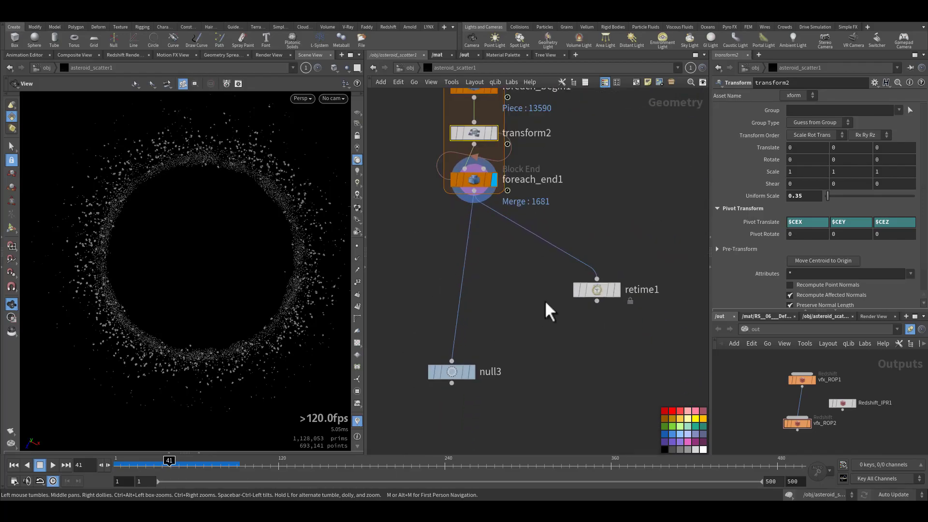
left_click(599, 292)
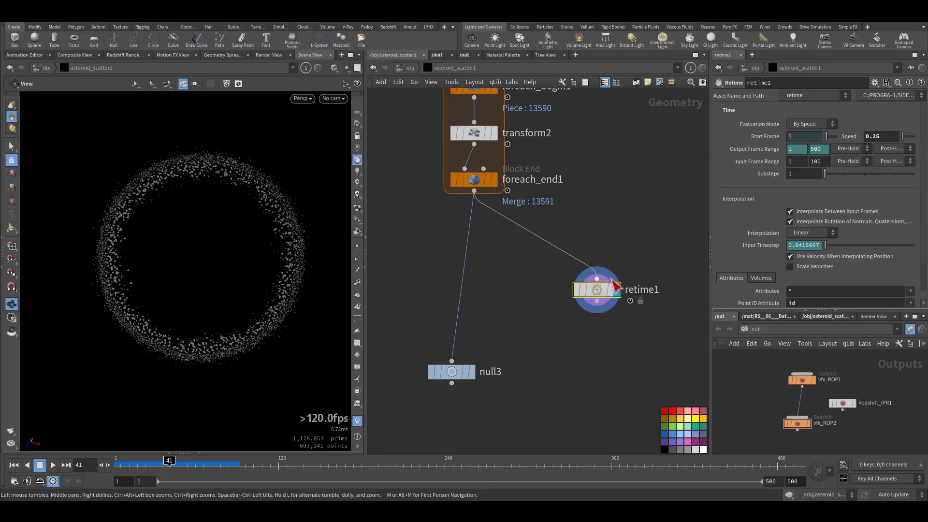
- Return the display to foreach_end1 to view the ring without retiming, and set null3 as the displayed output
mouse_move(496, 181)
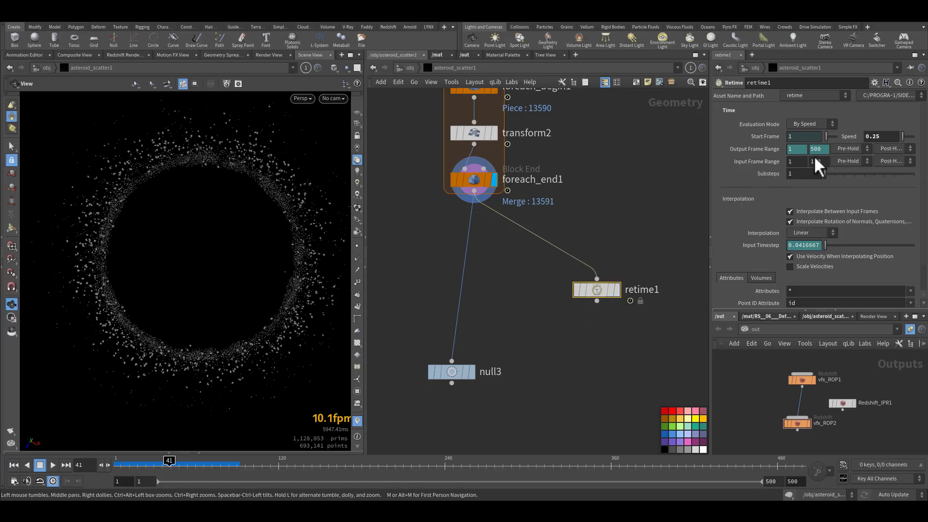
left_click_drag(261, 259, 263, 268)
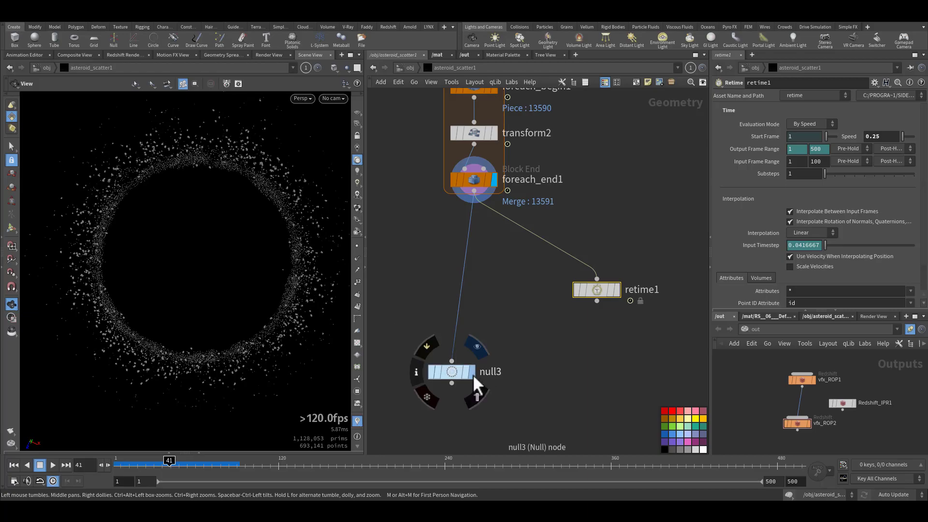
left_click(472, 372)
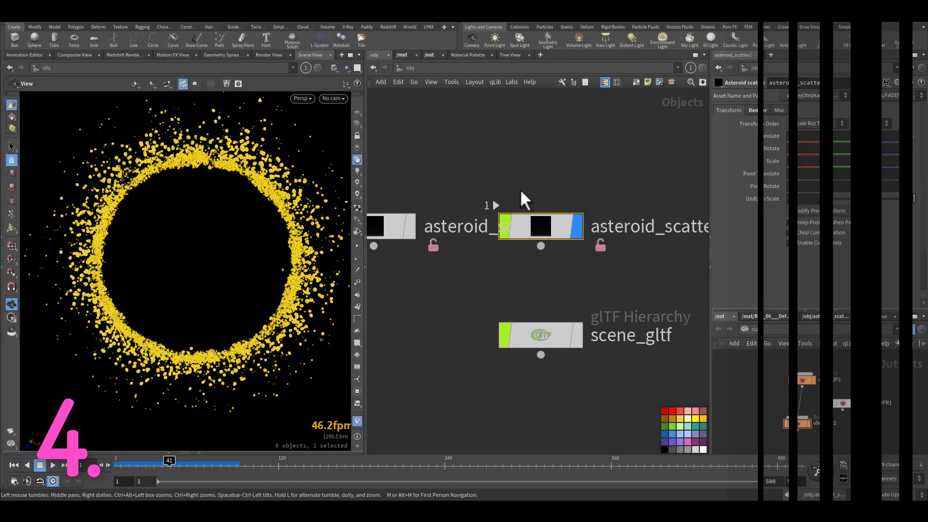
- Open the geo1 network inside scene_gltf and examine the Death Star geometry with its material1 assignments
middle_click_drag(581, 277, 510, 262)
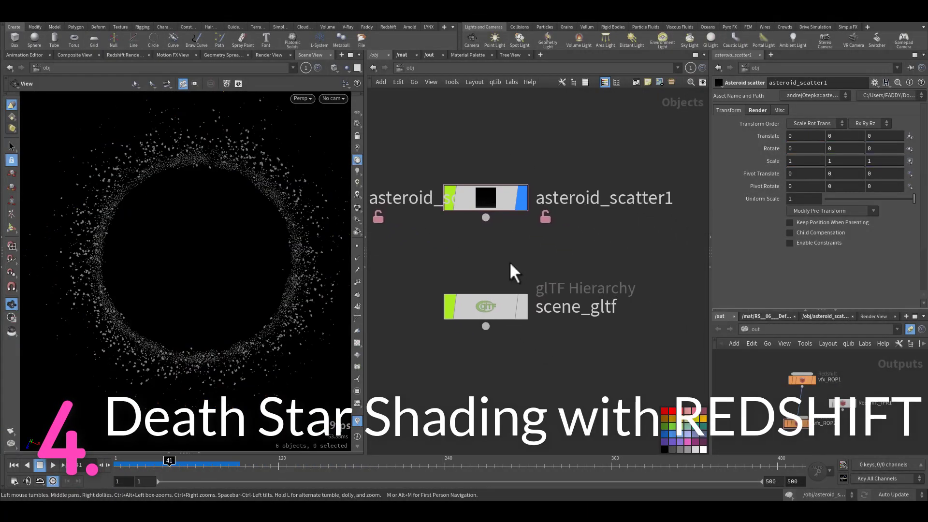
double_click(491, 304)
double_click(540, 293)
left_click_drag(224, 234, 314, 263)
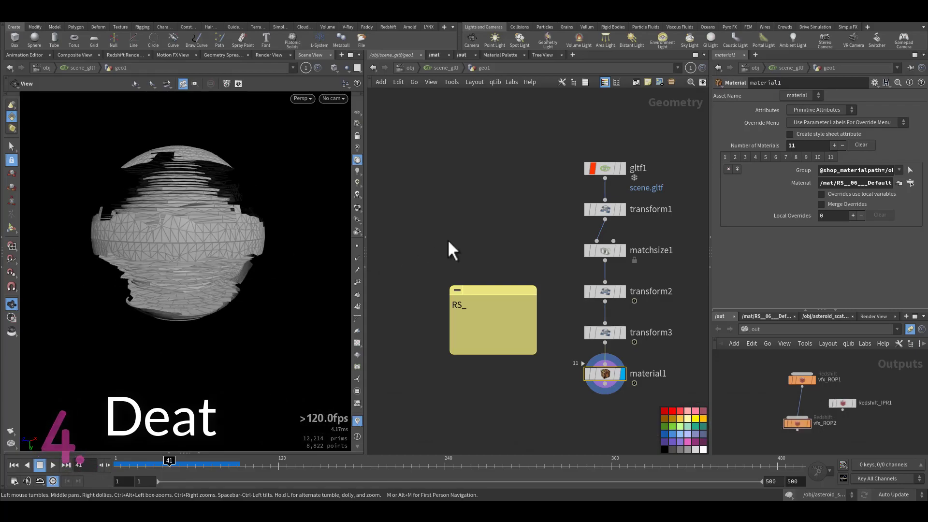
middle_click_drag(428, 244, 427, 185)
mouse_move(580, 333)
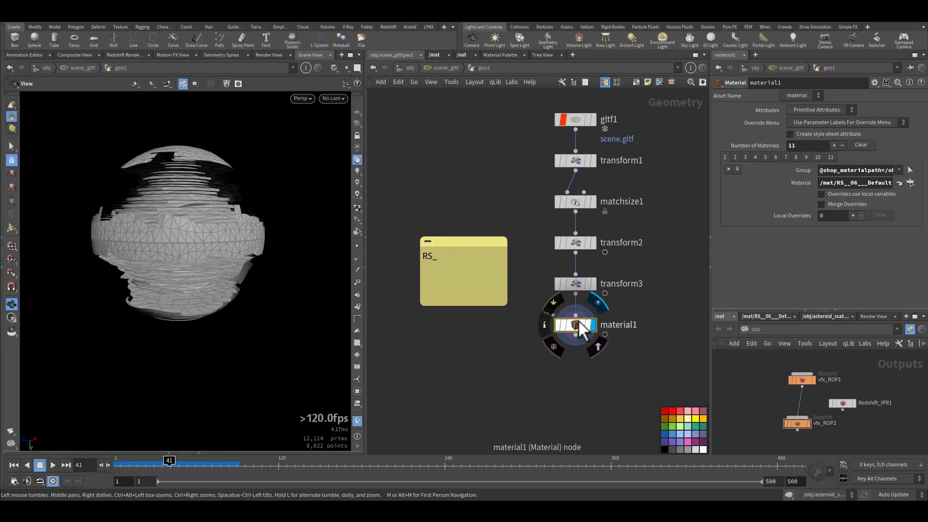
- Open the rocks material builder in the material context and check Material1's diffuse and reflection settings
left_click(763, 316)
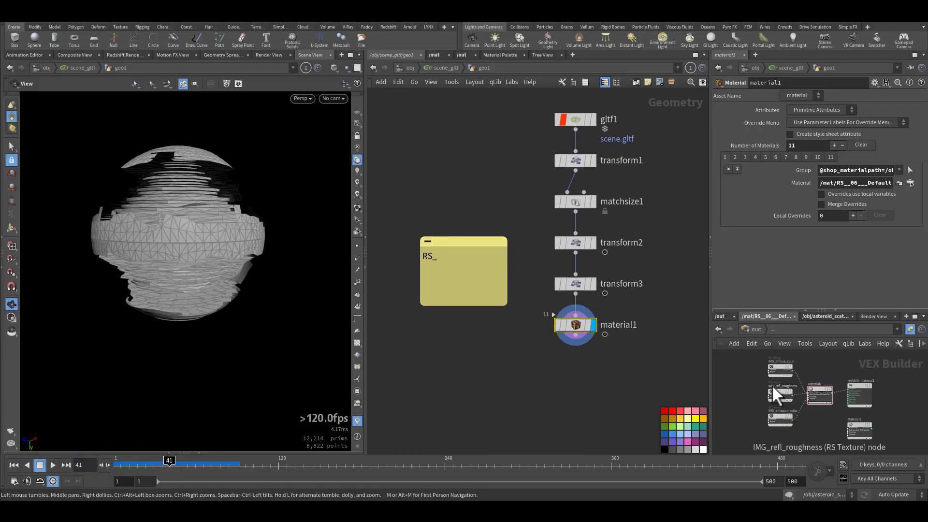
left_click(752, 329)
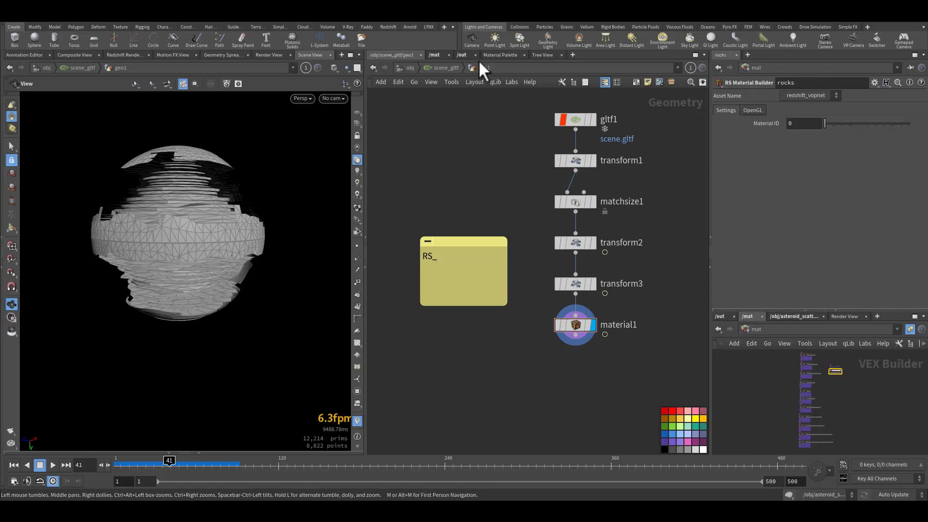
left_click(438, 56)
middle_click_drag(441, 211, 470, 248)
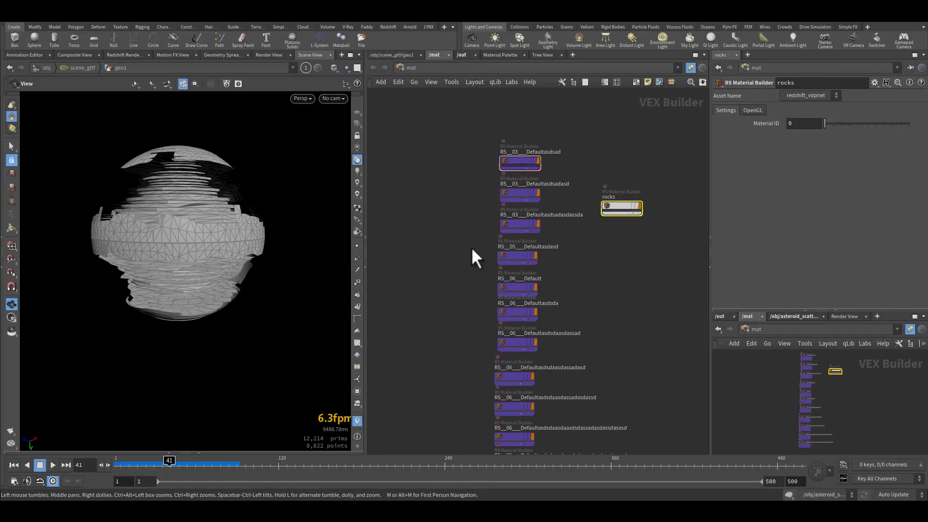
scroll(467, 217, "up", 2)
double_click(682, 203)
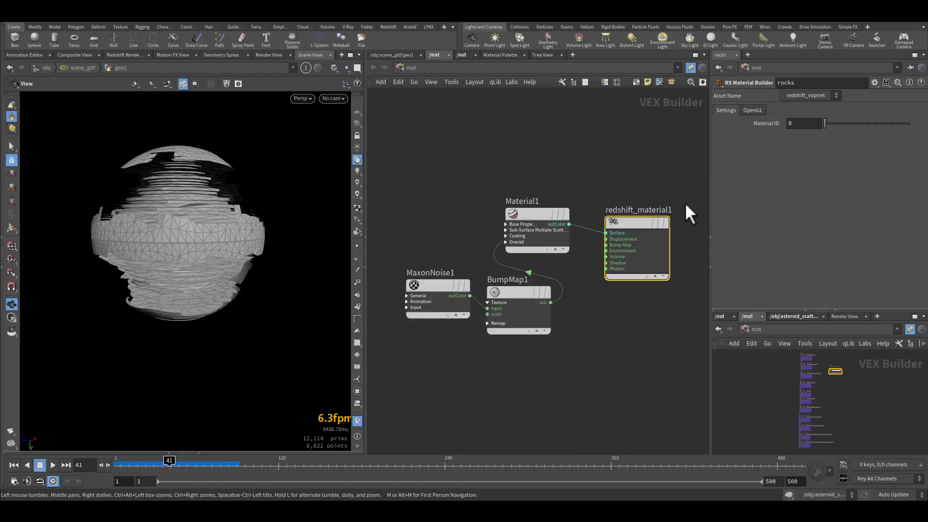
left_click_drag(485, 186, 588, 202)
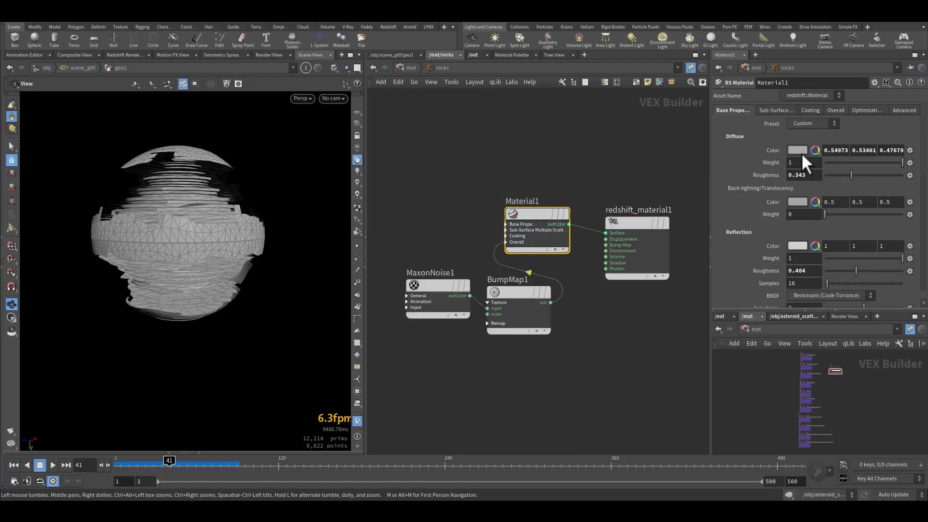
- Check BumpMap1's height settings and MaxonNoise1's noise type, octaves and scale in the rocks material
left_click(427, 302)
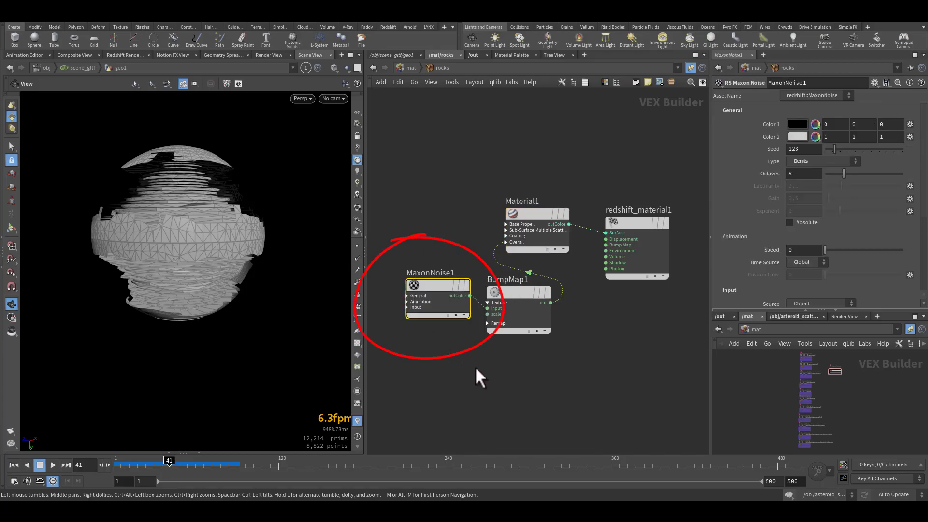
left_click_drag(567, 340, 527, 310)
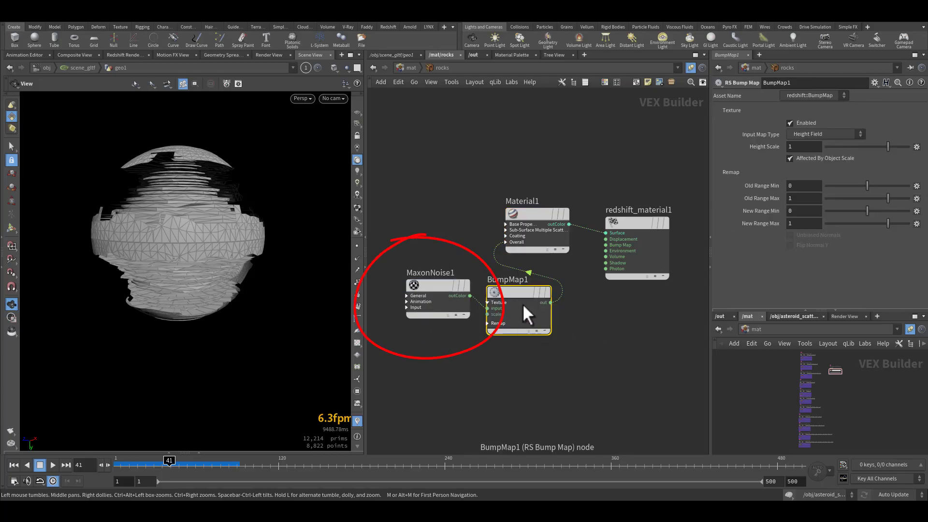
left_click(456, 308)
scroll(769, 236, "down", 3)
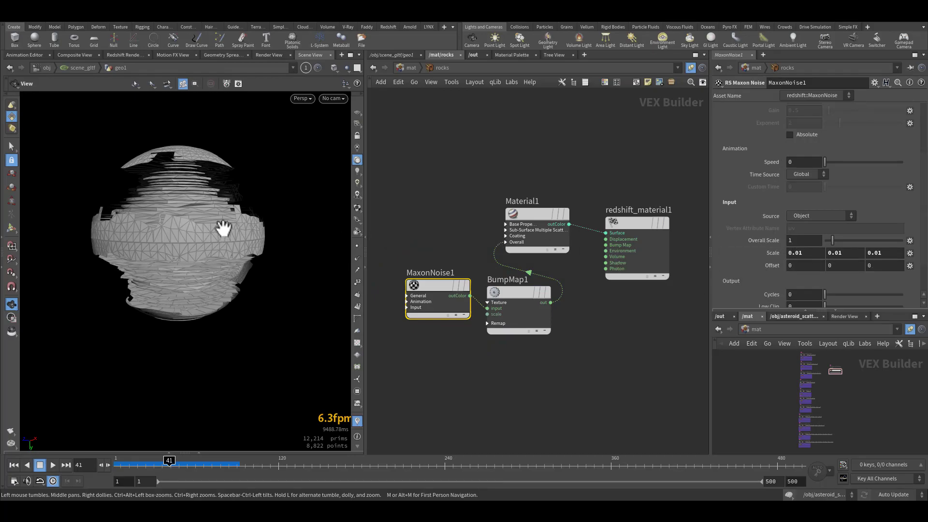
- Open the second-to-last RS__06 material builder and examine its texture nodes beside a close view of the Death Star
left_click(406, 70)
middle_click_drag(458, 265, 446, 158)
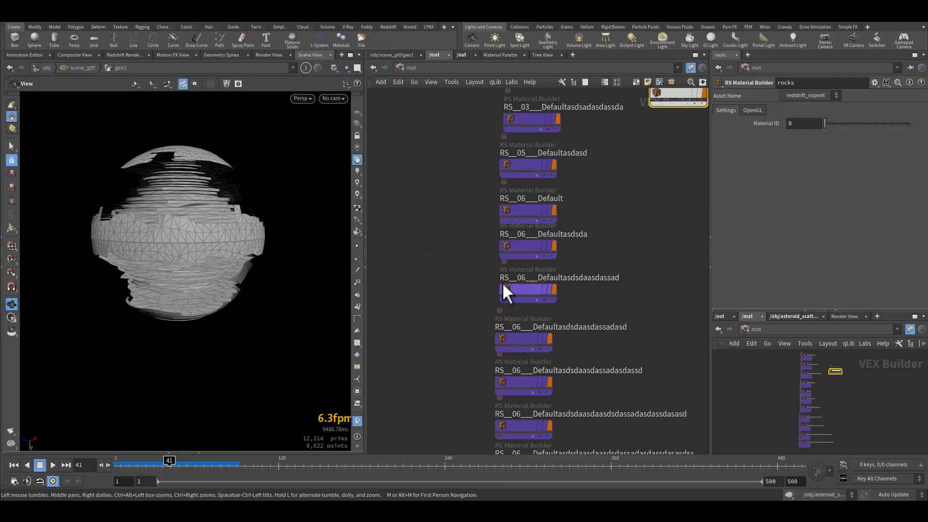
middle_click_drag(443, 327, 464, 265)
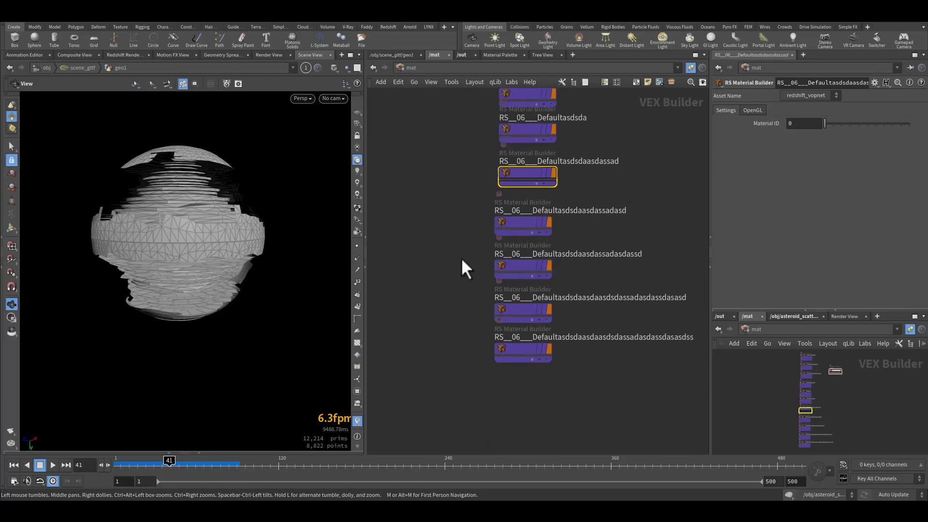
double_click(524, 314)
middle_click_drag(523, 308, 583, 324)
scroll(582, 309, "up", 2)
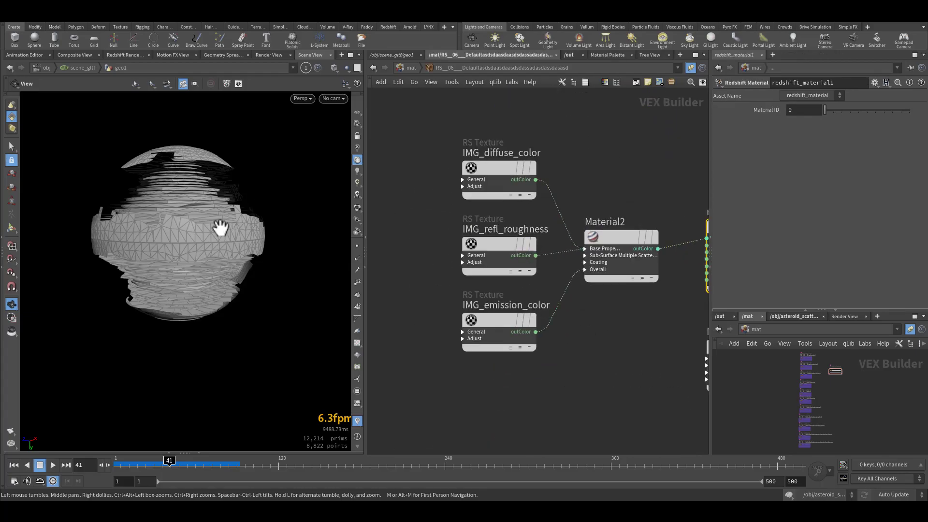
right_click_drag(207, 200, 307, 184)
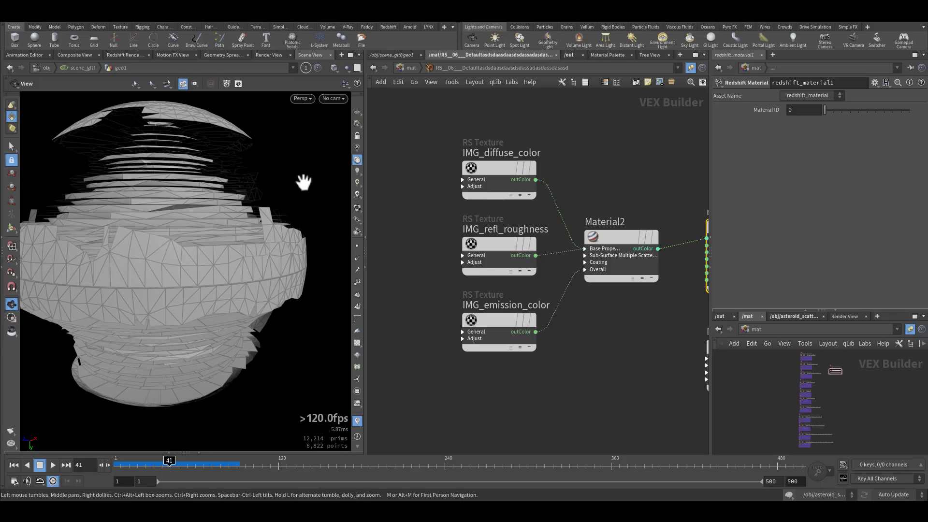
- Check IMG_emission_color's texture settings, and expand Material2's Overall inputs to inspect the emission connection and weight
middle_click_drag(428, 230, 414, 189)
left_click_drag(413, 259, 539, 312)
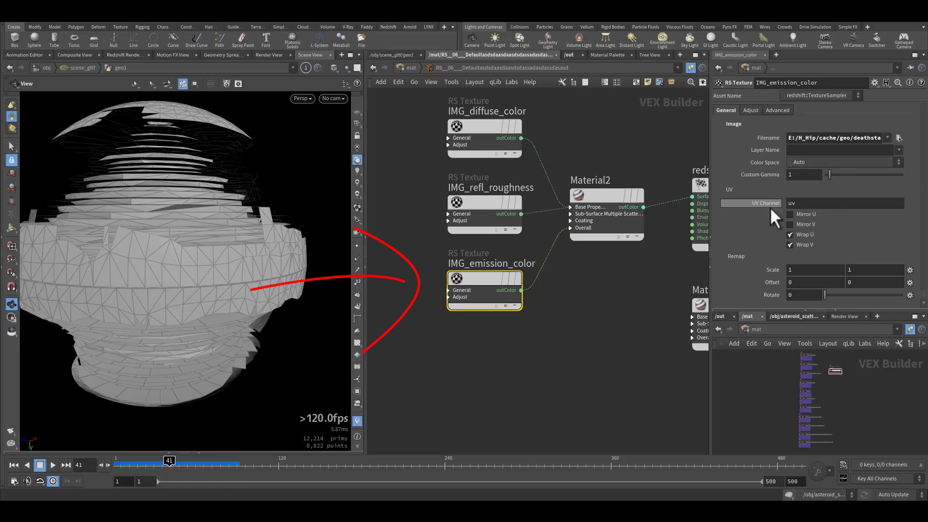
left_click_drag(637, 142, 599, 239)
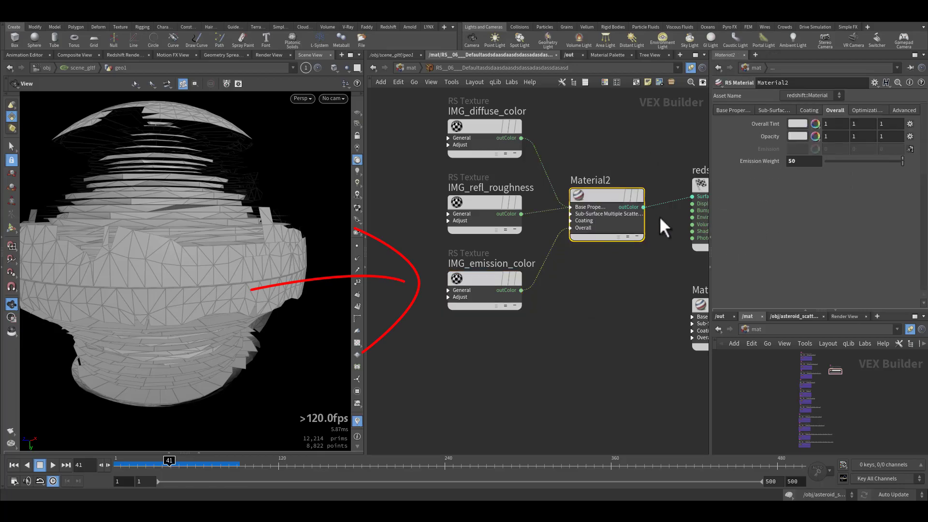
scroll(577, 230, "up", 2)
left_click(562, 226)
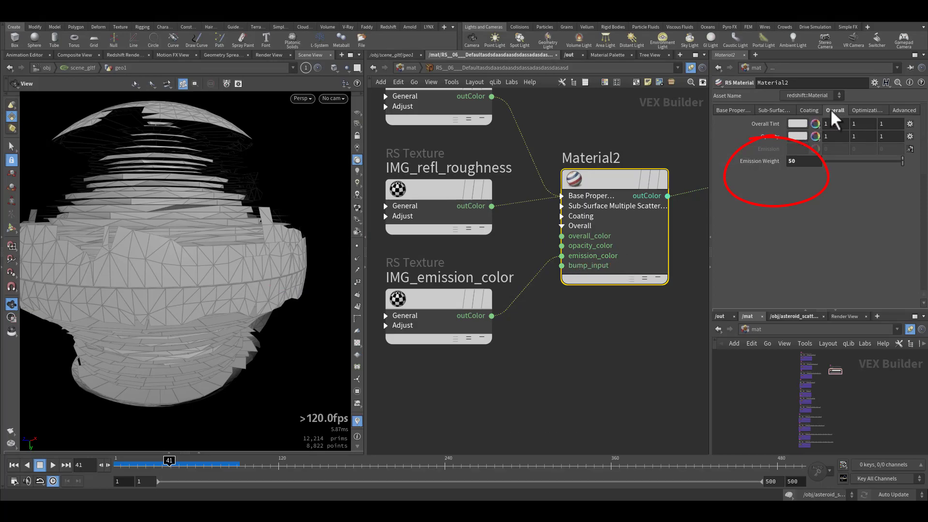
left_click(642, 147)
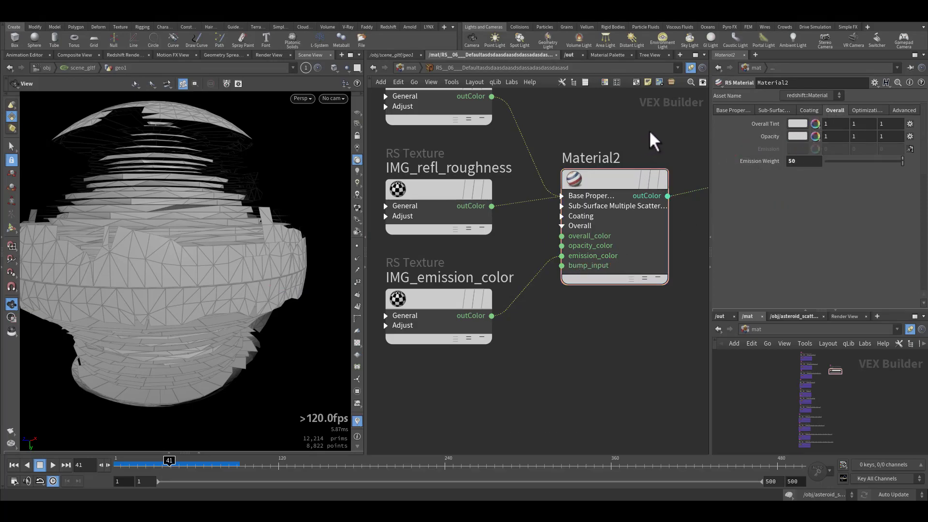
- Leave the RS__06 material for the material list, and revisit the geo1 network that assigns the materials
left_click(403, 55)
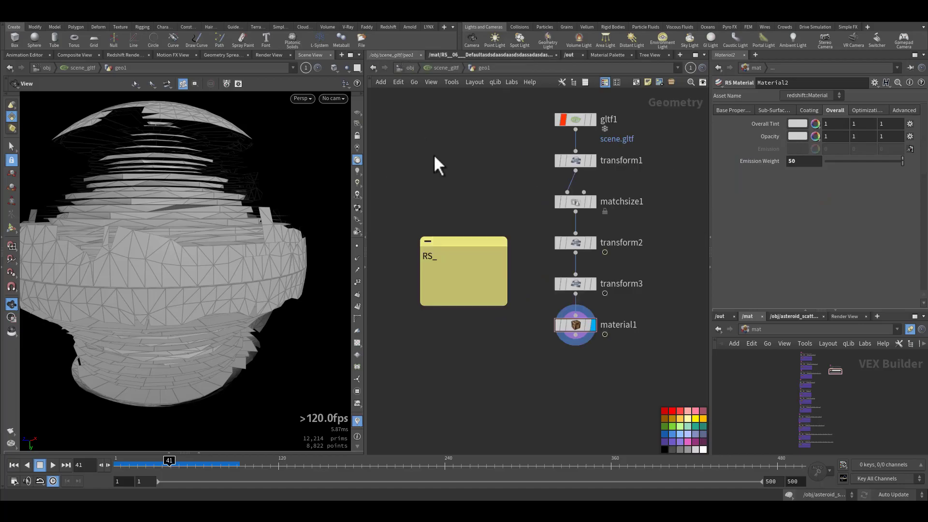
left_click(474, 56)
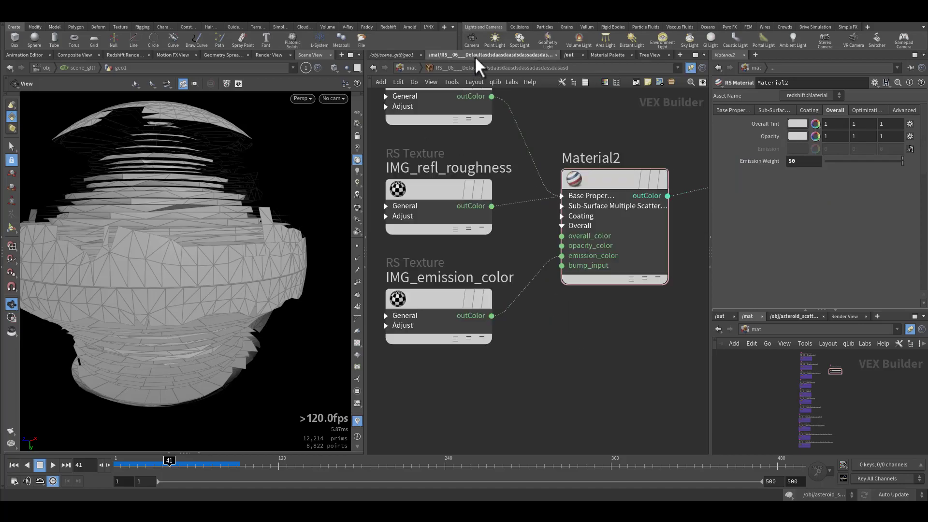
left_click(410, 69)
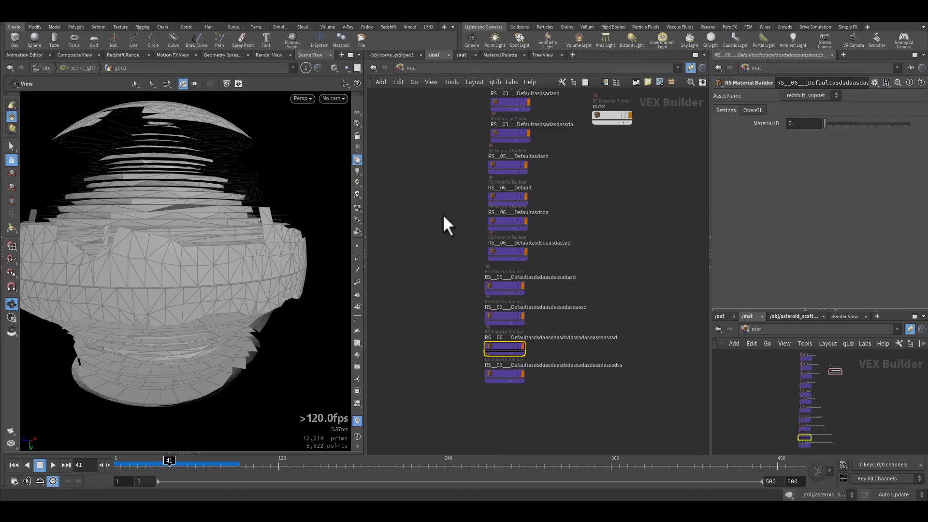
left_click(385, 57)
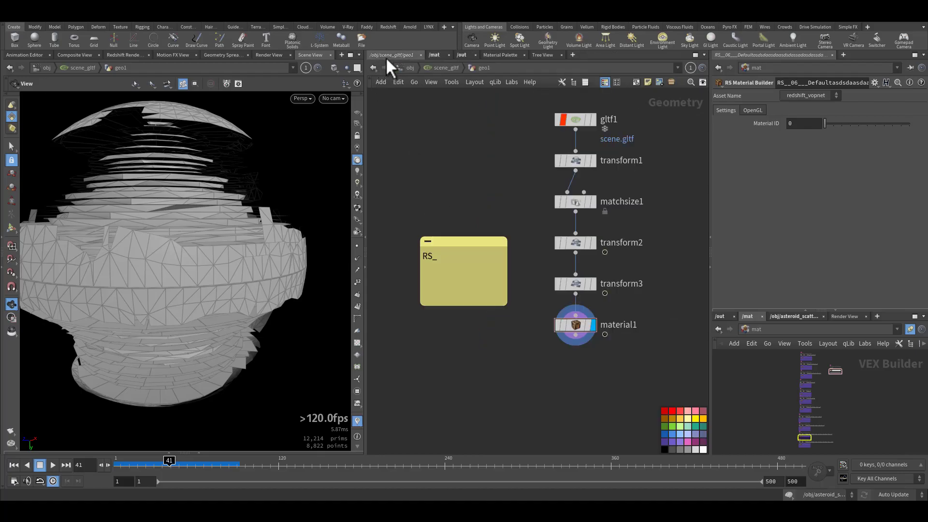
- Open the outputs network and check vfx_ROP1's post effects and Redshift motion blur settings
left_click(465, 56)
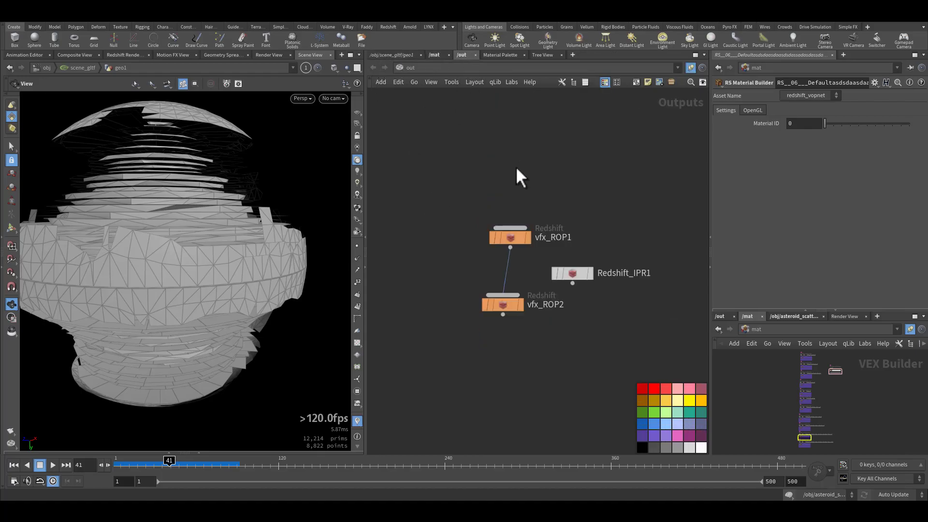
left_click_drag(491, 184, 474, 176)
left_click_drag(425, 145, 521, 205)
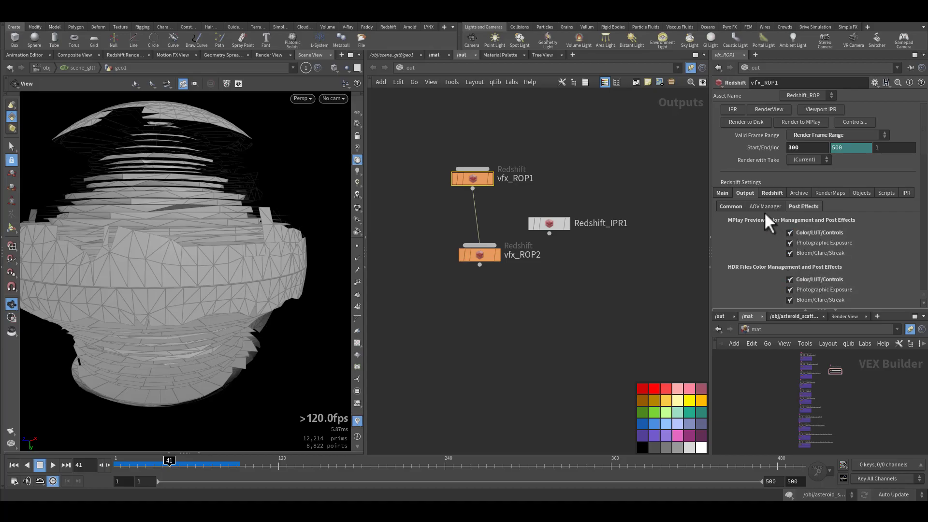
left_click(763, 194)
scroll(734, 245, "down", 2)
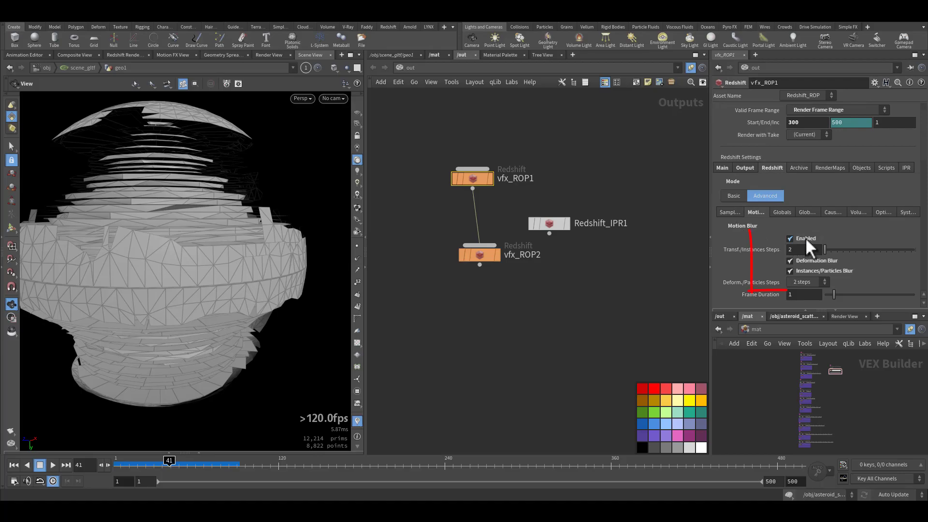
- Check vfx_ROP1's unified sampling, and switch its Redshift settings to Basic mode to review motion blur and trace depths
left_click(728, 213)
scroll(746, 243, "down", 1)
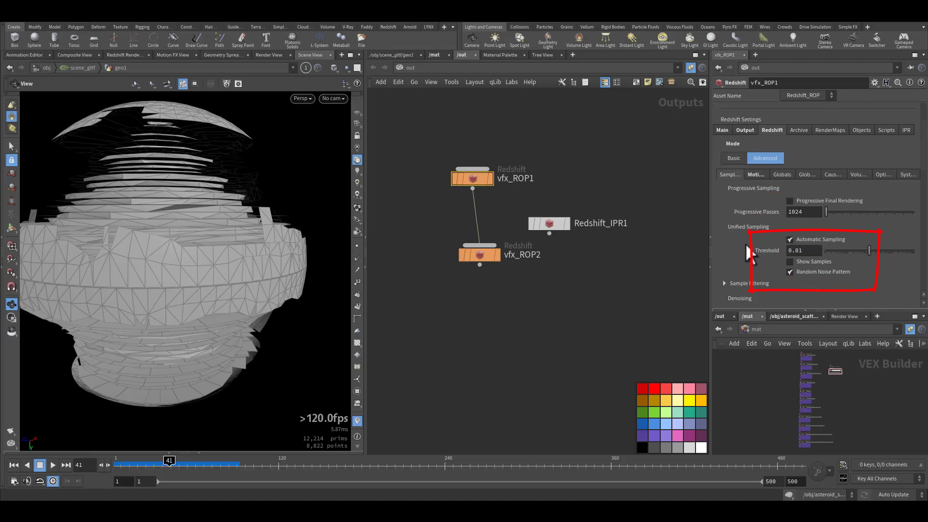
left_click(755, 175)
left_click(729, 157)
scroll(753, 227, "down", 3)
scroll(755, 227, "down", 3)
scroll(738, 173, "up", 4)
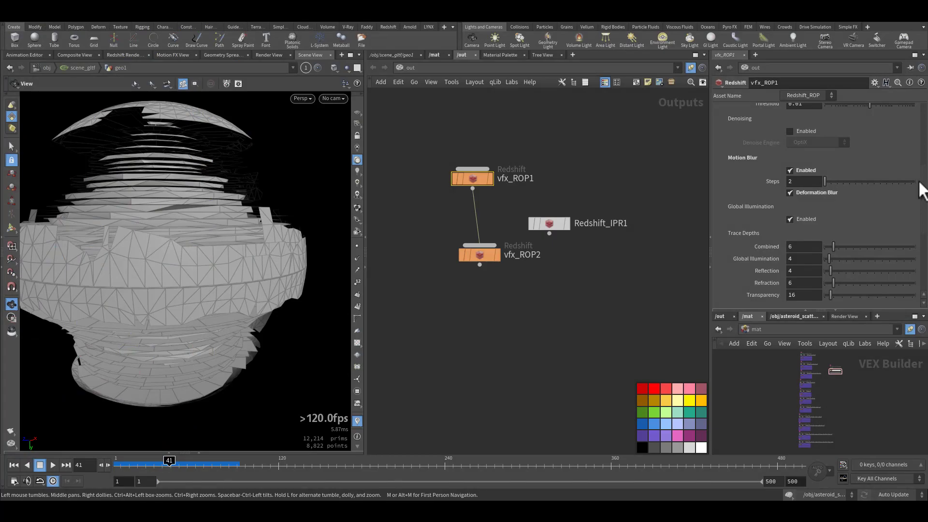
- Switch to Picasa Photo Viewer and browse the orbit.vfx_ROP1 render frames from 0378 back to 0324
left_click_drag(927, 36, 441, 59)
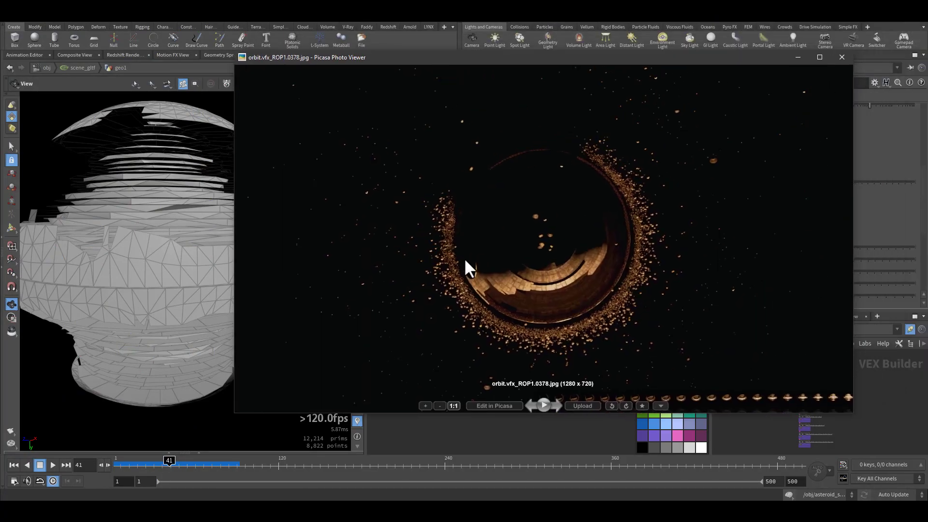
left_click(554, 404)
left_click(554, 403)
left_click(554, 404)
left_click(554, 404)
left_click(554, 404)
left_click(554, 404)
left_click(555, 404)
left_click(554, 404)
left_click(554, 404)
left_click(554, 404)
left_click(555, 404)
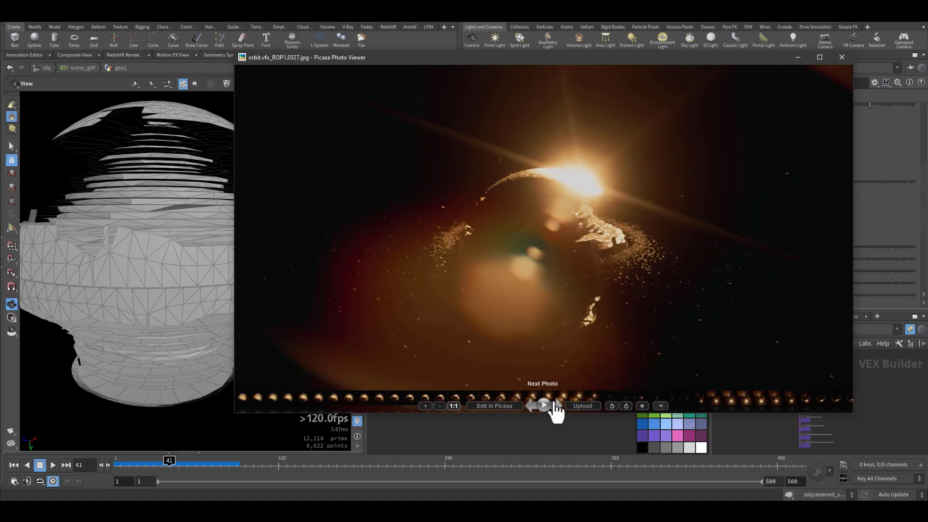
left_click(554, 405)
left_click(554, 405)
left_click(554, 405)
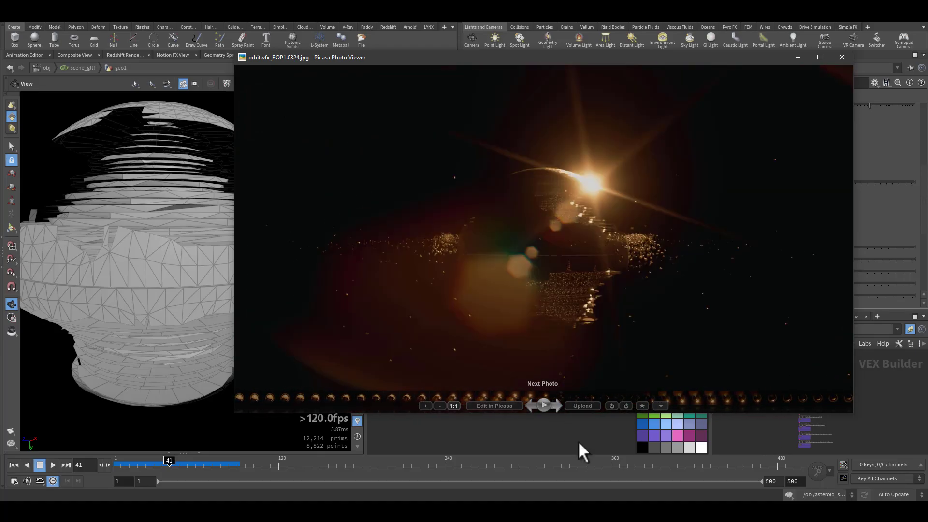
- Examine frame 0324 enlarged, looking closely at the star flare, asteroid ring and lit surface details, and close the enlarged view
double_click(581, 280)
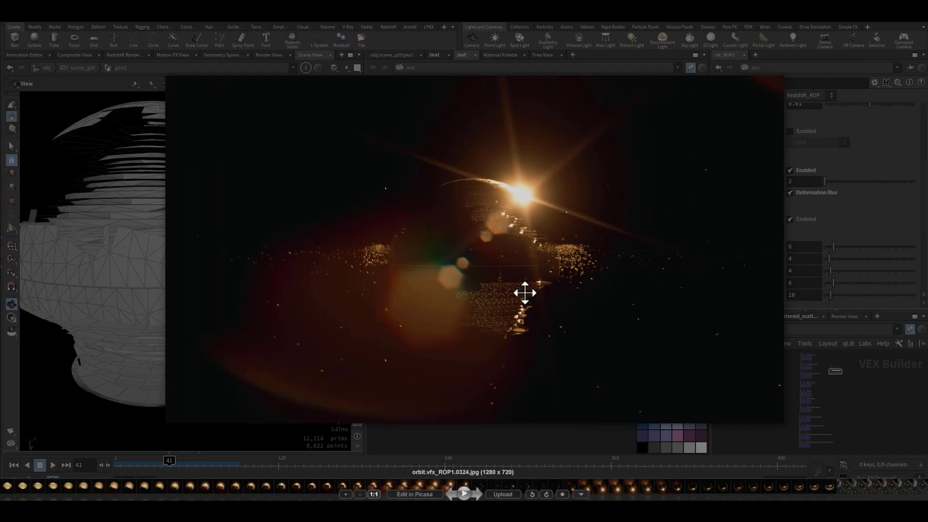
scroll(524, 292, "up", 4)
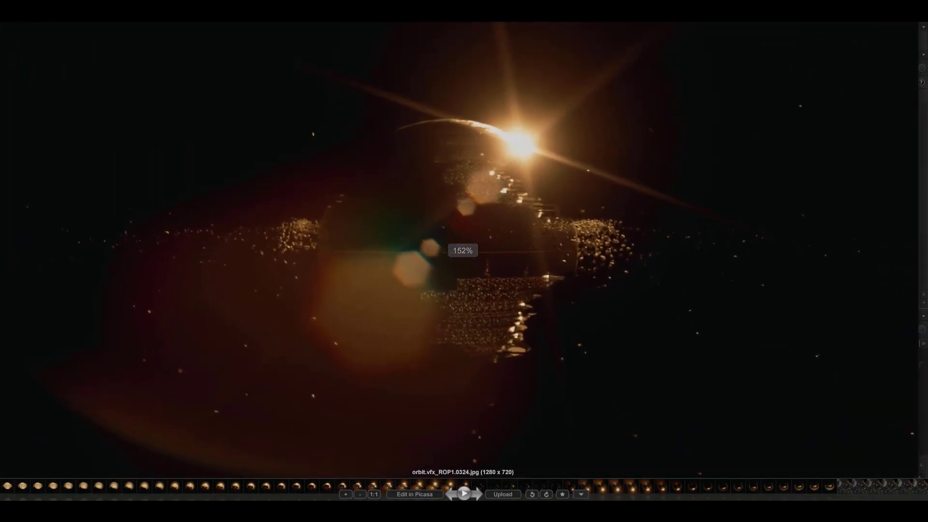
left_click_drag(640, 306, 677, 314)
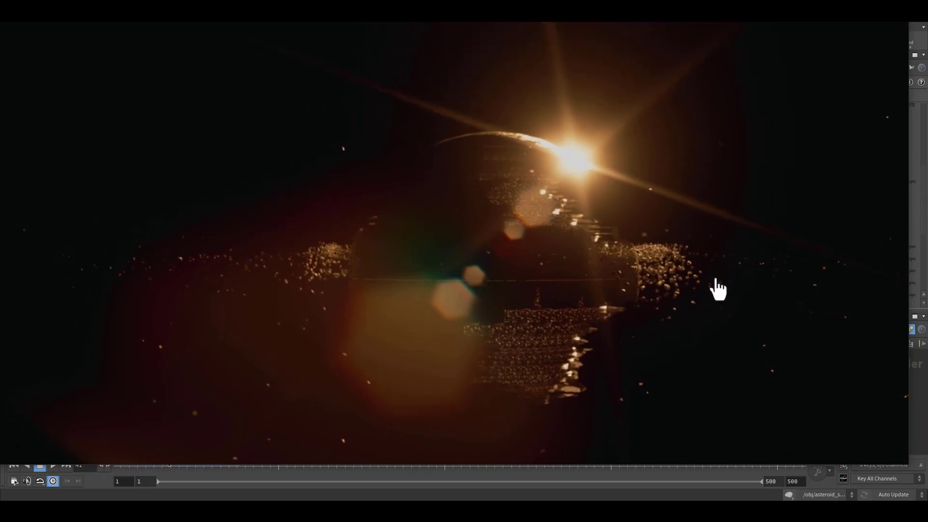
scroll(715, 278, "down", 5)
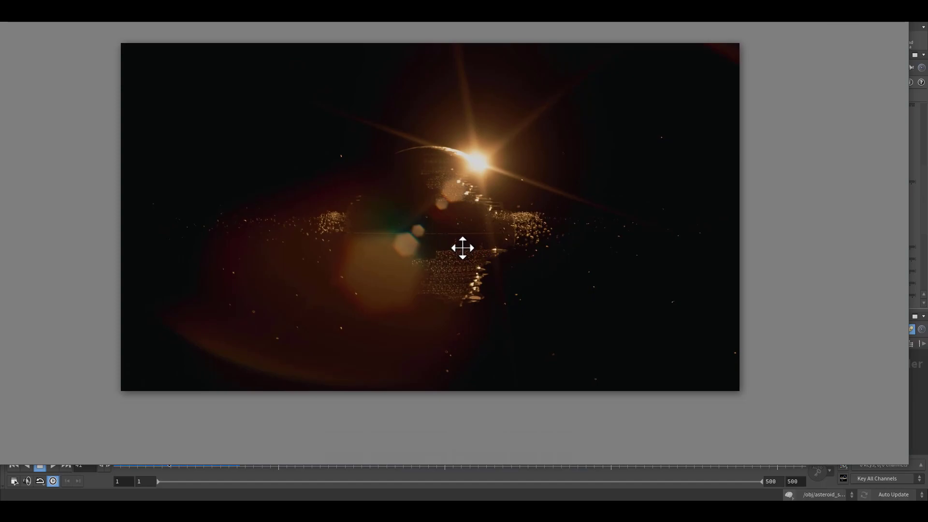
scroll(505, 248, "up", 3)
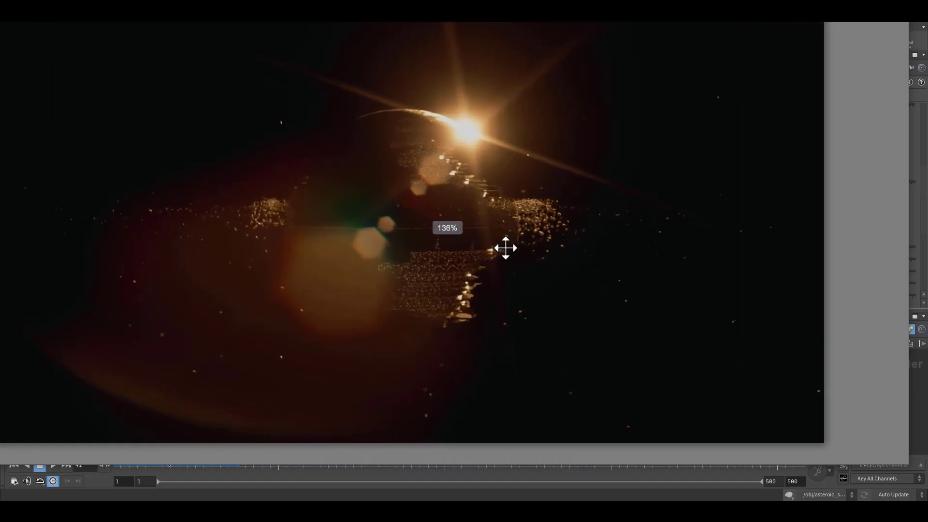
left_click_drag(488, 240, 616, 284)
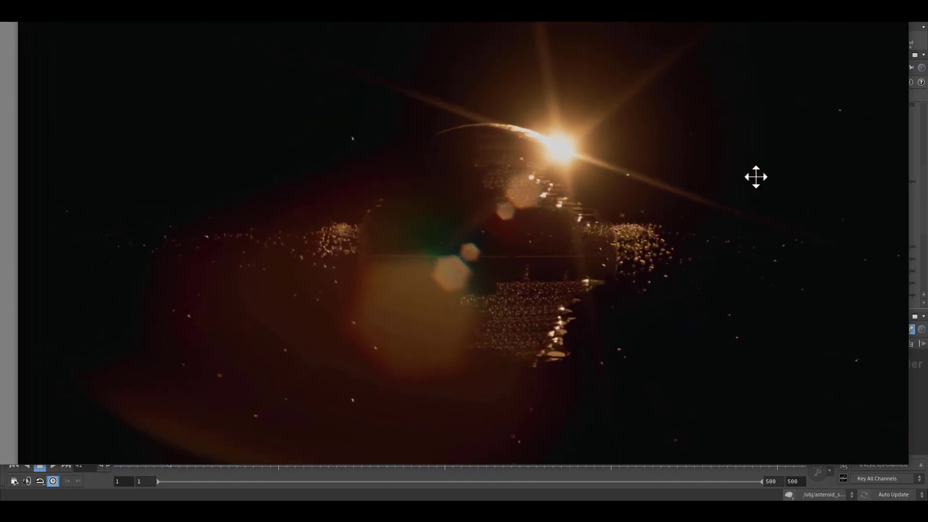
left_click_drag(830, 22, 828, 29)
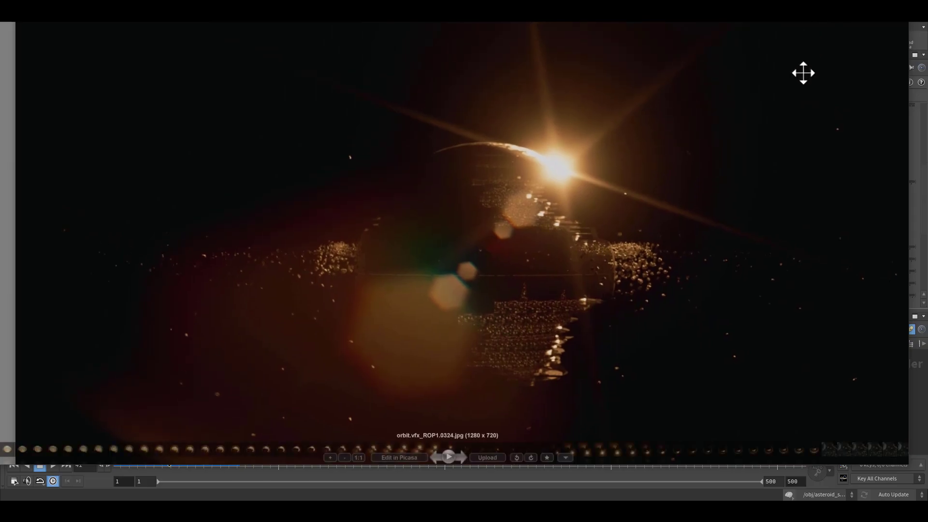
scroll(799, 74, "down", 1)
key("Escape")
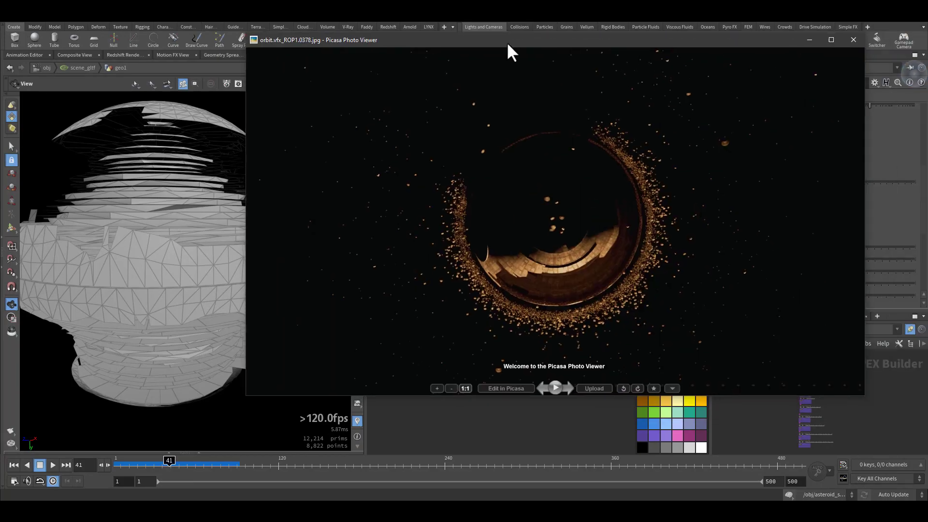
- Go through the rendered orbit sequence again, from frame 0378 back to the sun-flare frame 0324
left_click_drag(506, 41, 419, 74)
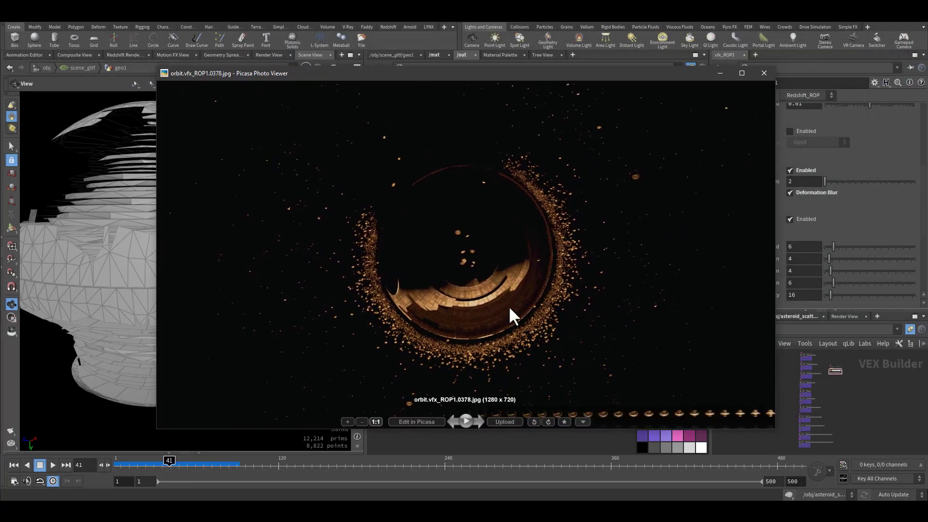
scroll(527, 411, "down", 17)
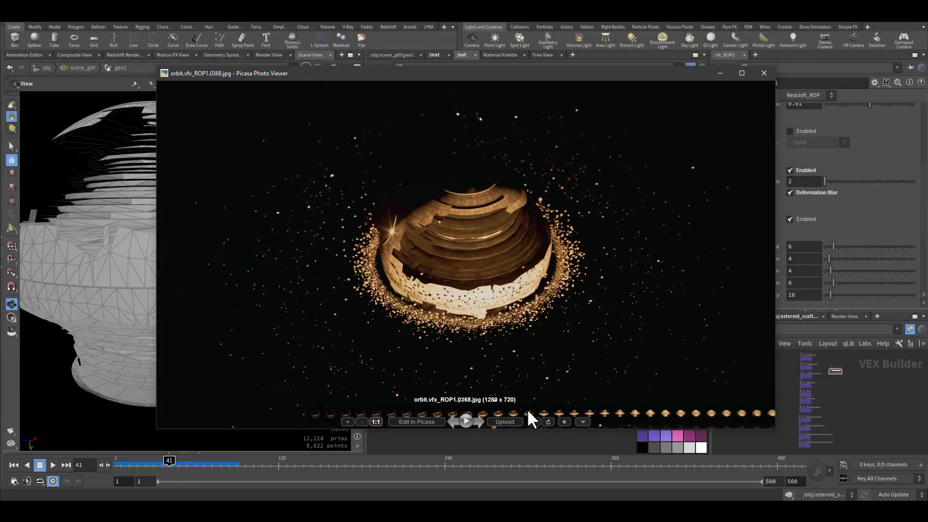
scroll(526, 411, "down", 20)
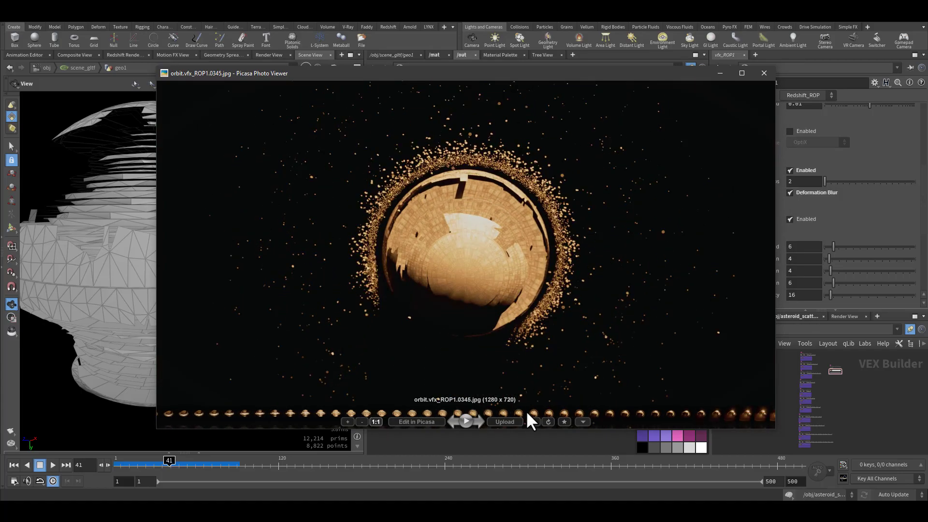
scroll(528, 418, "down", 14)
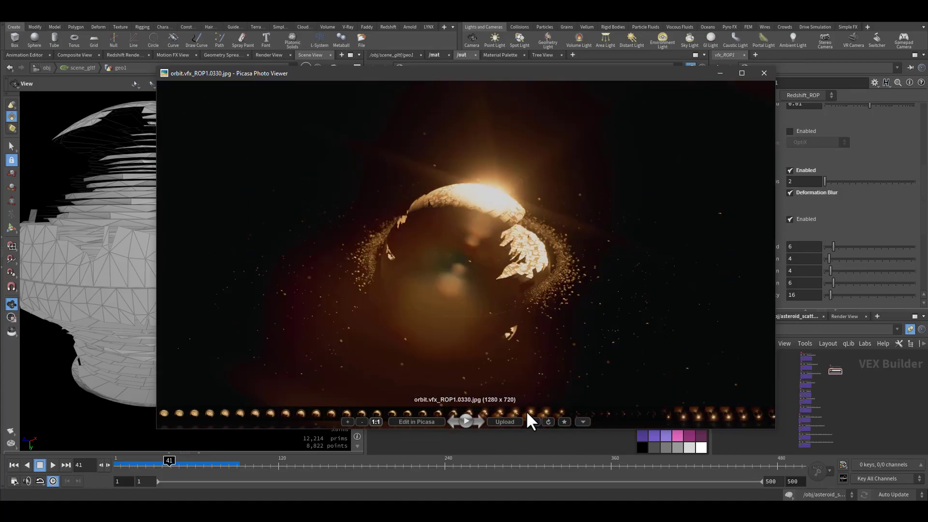
scroll(526, 410, "down", 3)
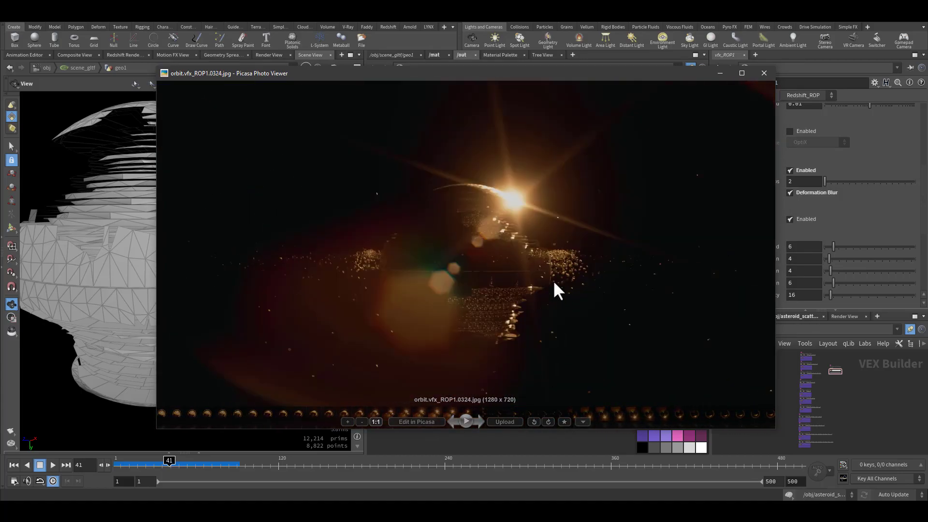
- Show frame 0324 enlarged again and inspect the emissive surface lights and the ring at about 152% zoom
double_click(513, 270)
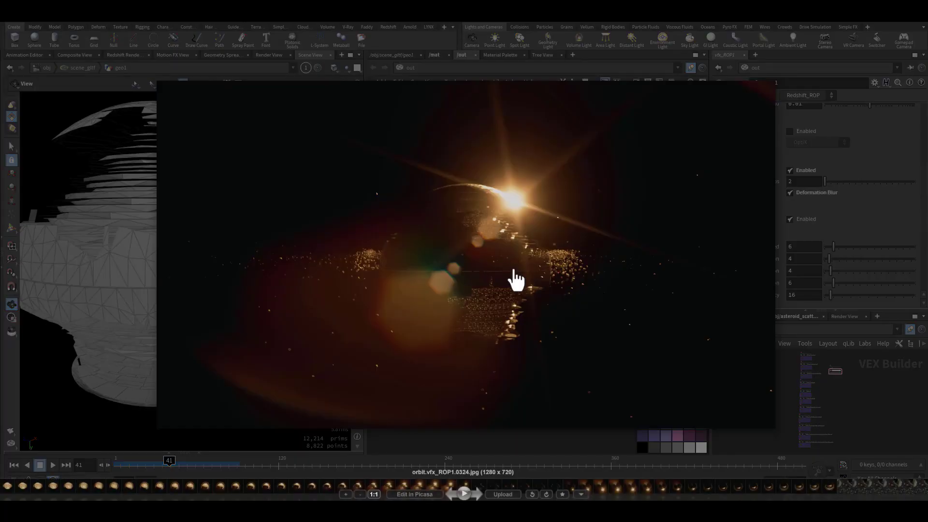
scroll(513, 270, "up", 3)
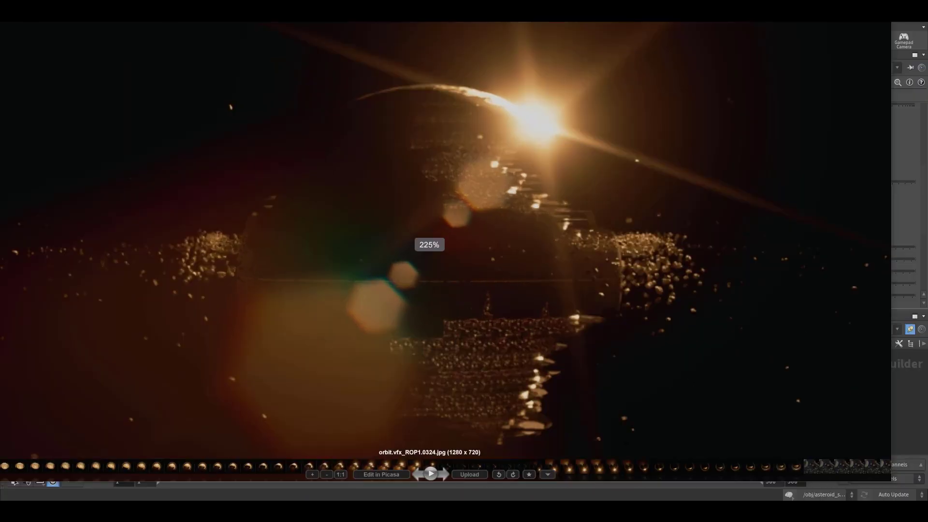
scroll(567, 330, "down", 5)
scroll(534, 304, "up", 3)
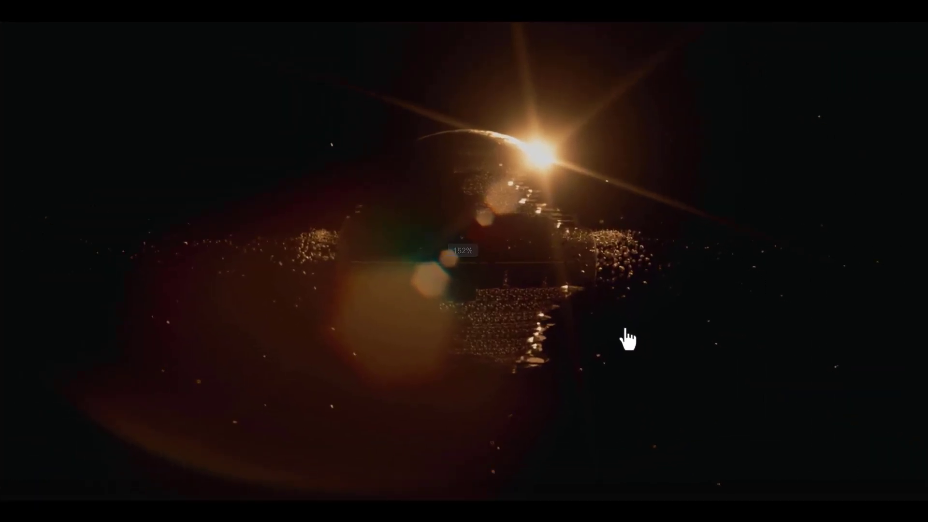